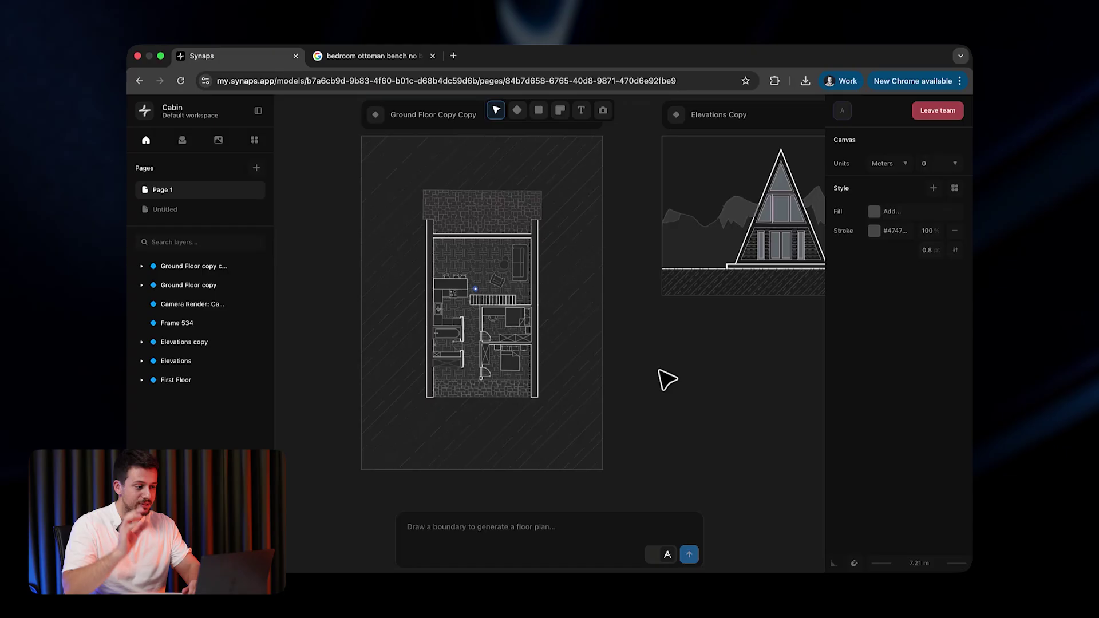
- Examine the cabin's ground floor plan, especially the bedroom door and the open edge facing the paved terrace
scroll(667, 379, "up", 1)
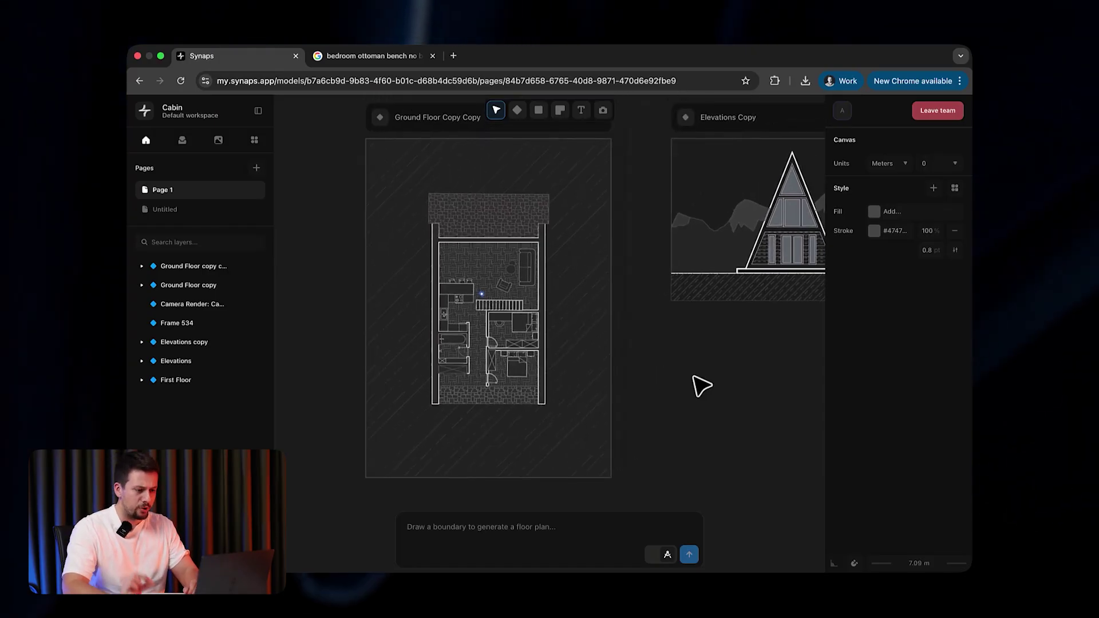
scroll(664, 360, "up", 3)
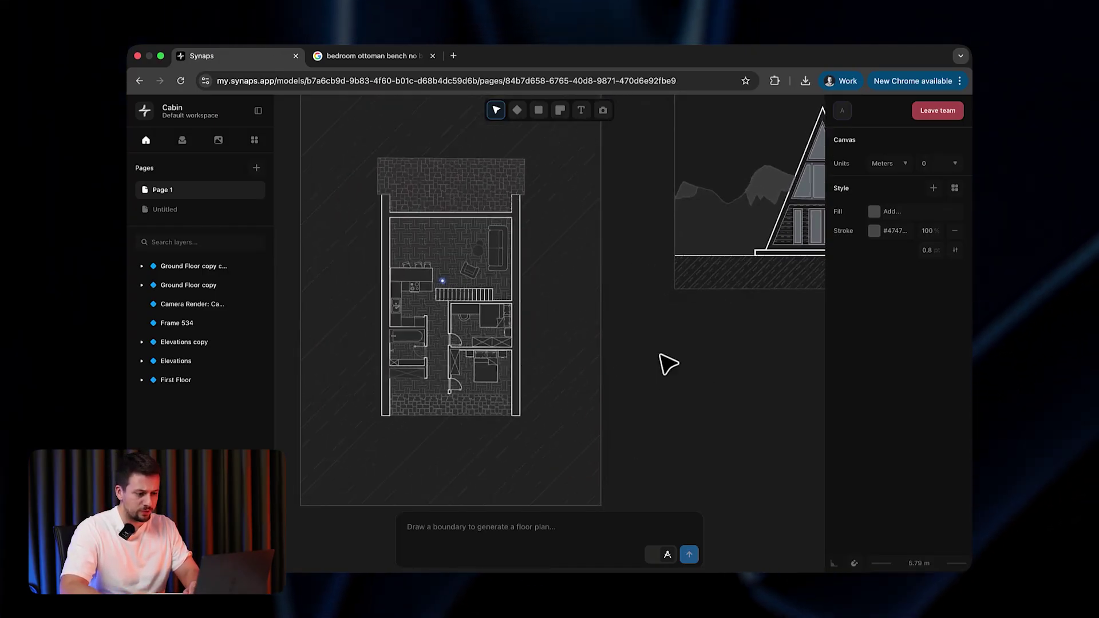
scroll(664, 363, "down", 5)
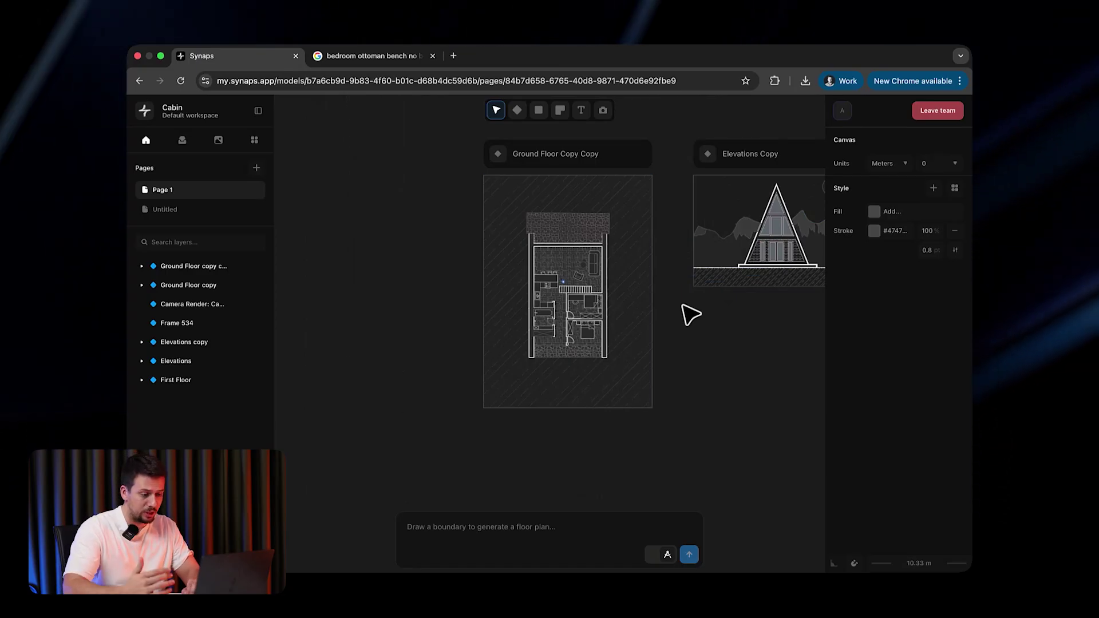
scroll(595, 363, "up", 7)
scroll(614, 355, "up", 4)
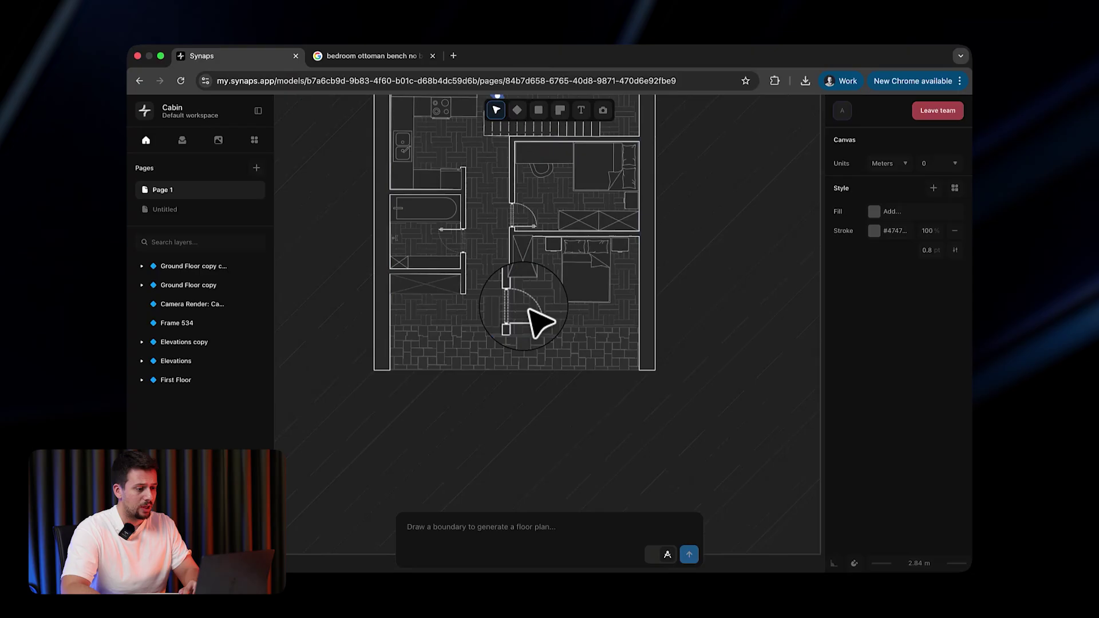
scroll(534, 319, "down", 8)
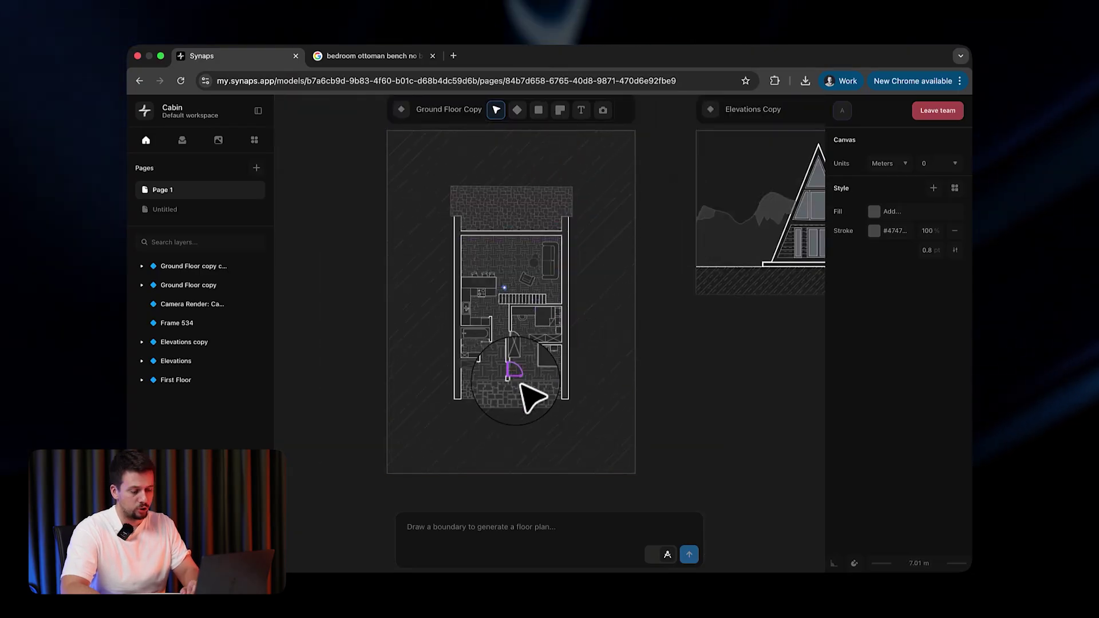
scroll(522, 383, "up", 6)
scroll(522, 382, "up", 5)
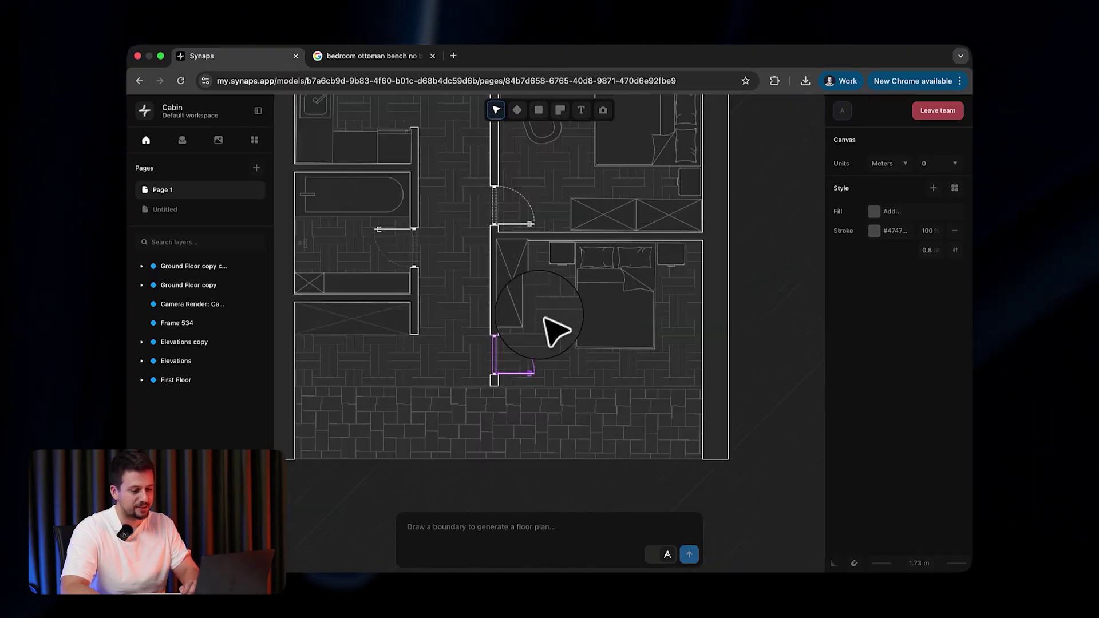
left_click(539, 111)
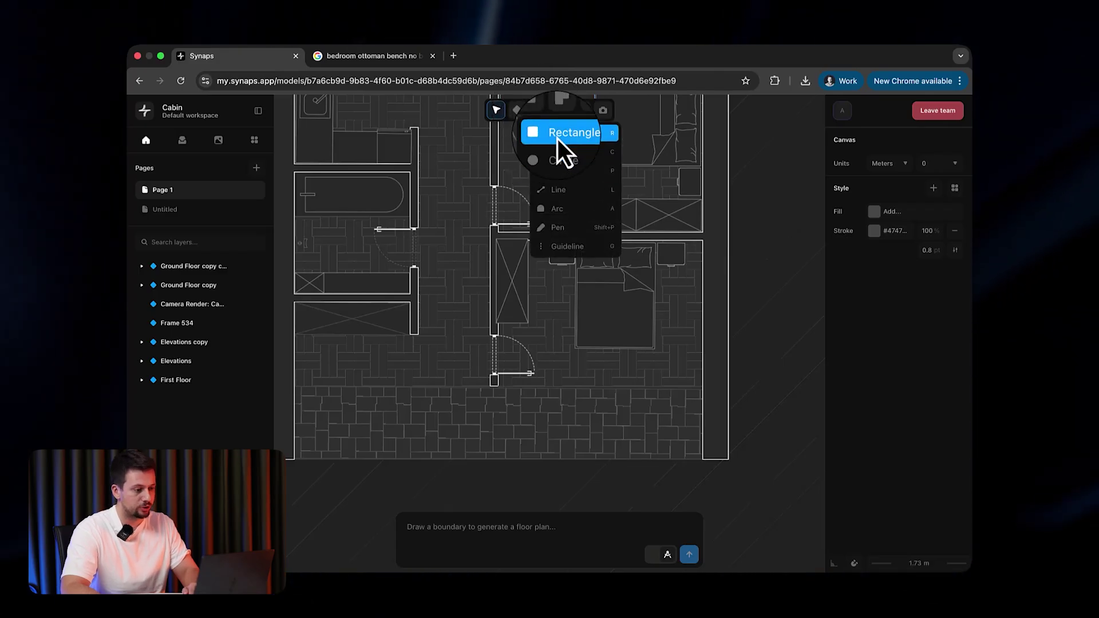
left_click(560, 114)
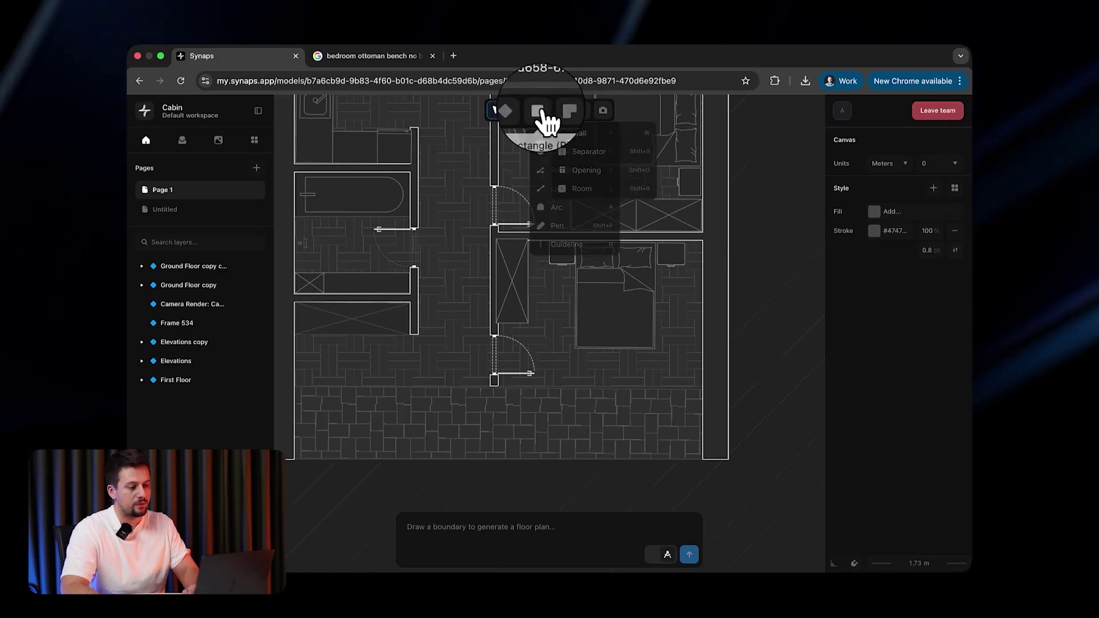
left_click(568, 126)
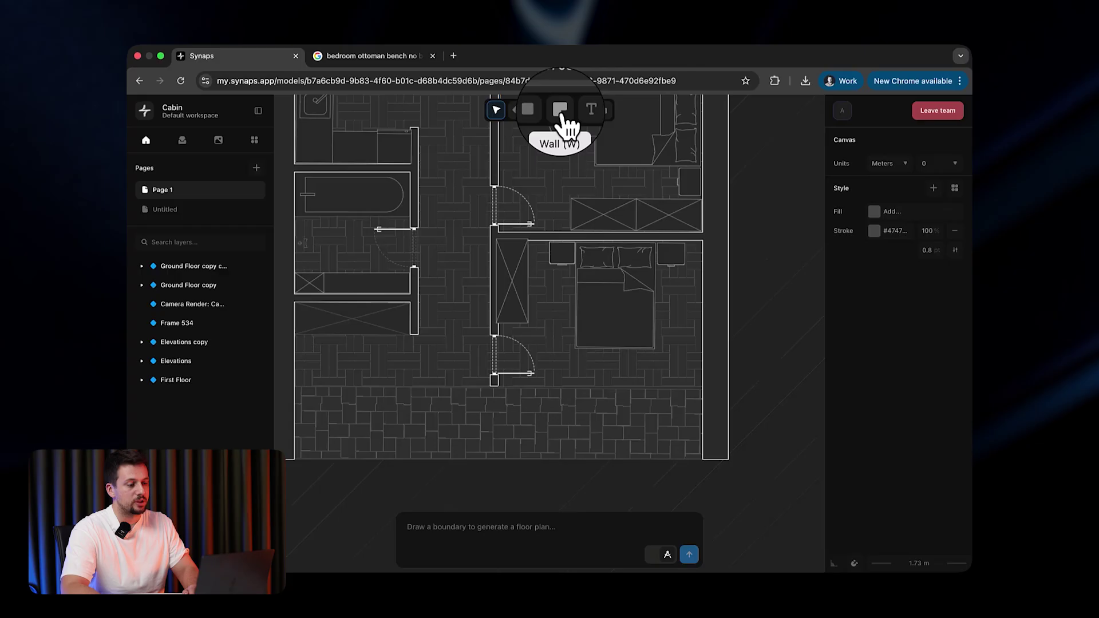
left_click(568, 123)
left_click(572, 138)
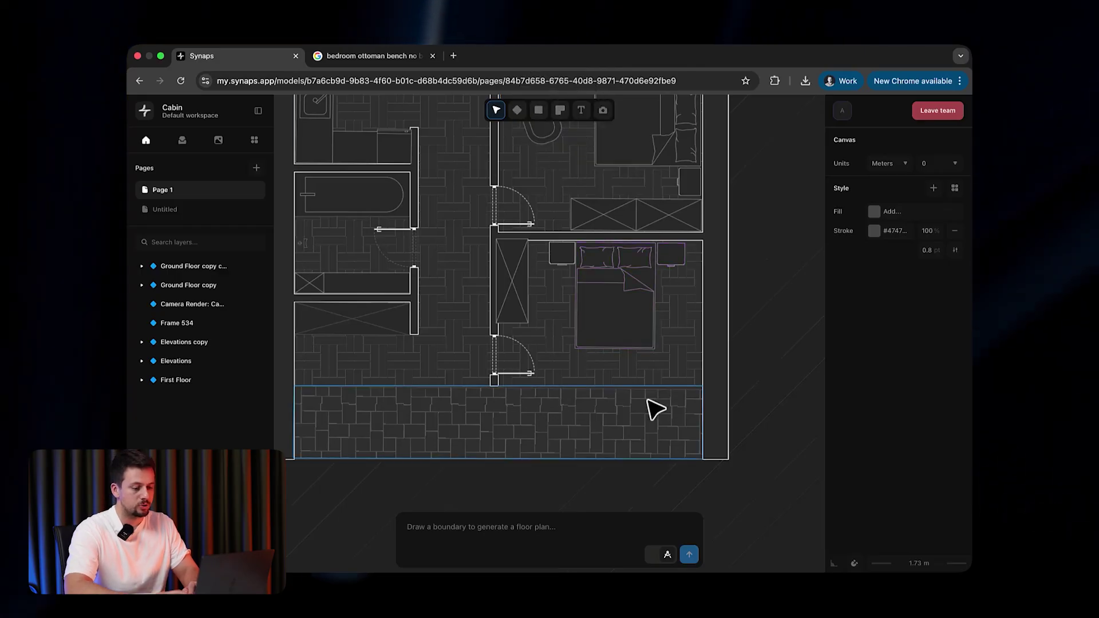
key("w")
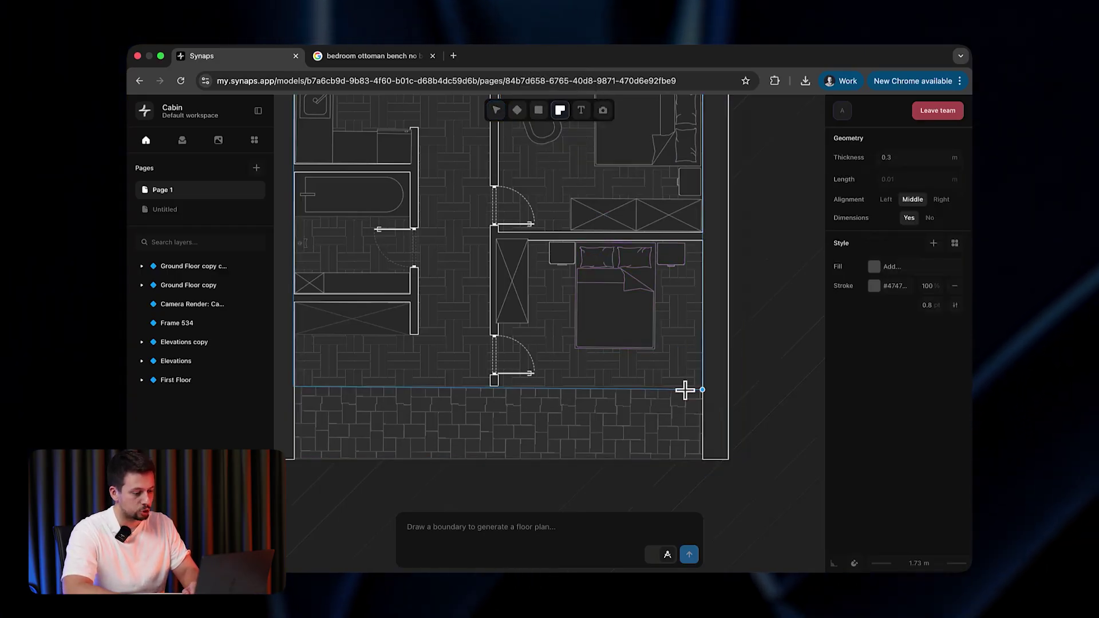
key("Escape")
scroll(607, 348, "down", 5, "ctrl")
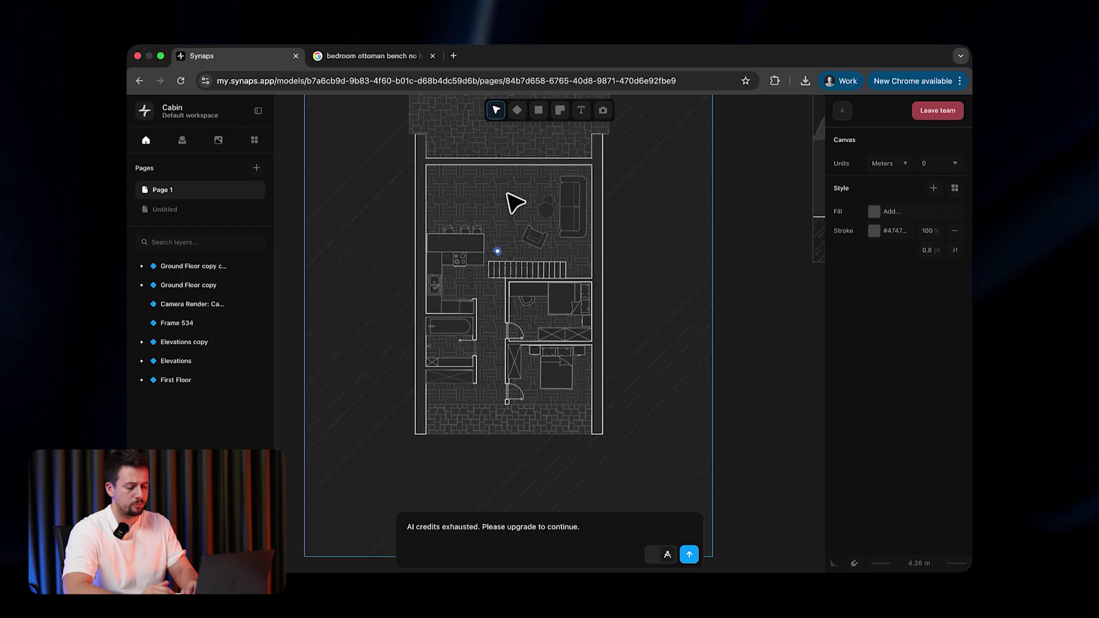
scroll(550, 411, "down", 3, "ctrl")
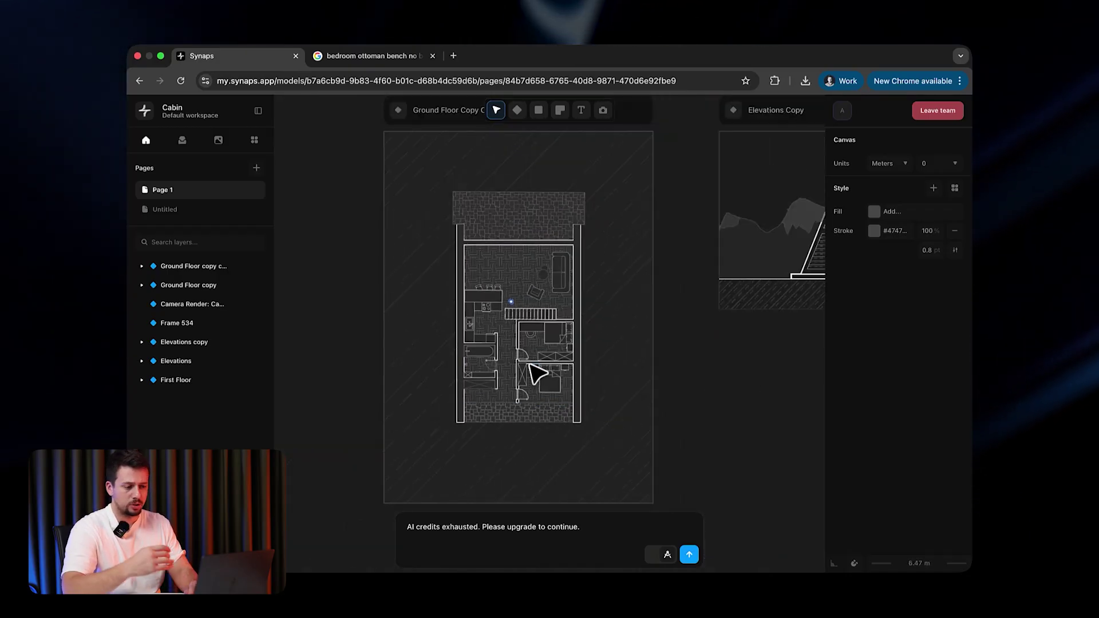
- Draw a 0.3 m thick wall about 8.66 m long across the open lower edge of the plan, between the two exterior side walls
scroll(580, 393, "up", 5, "ctrl")
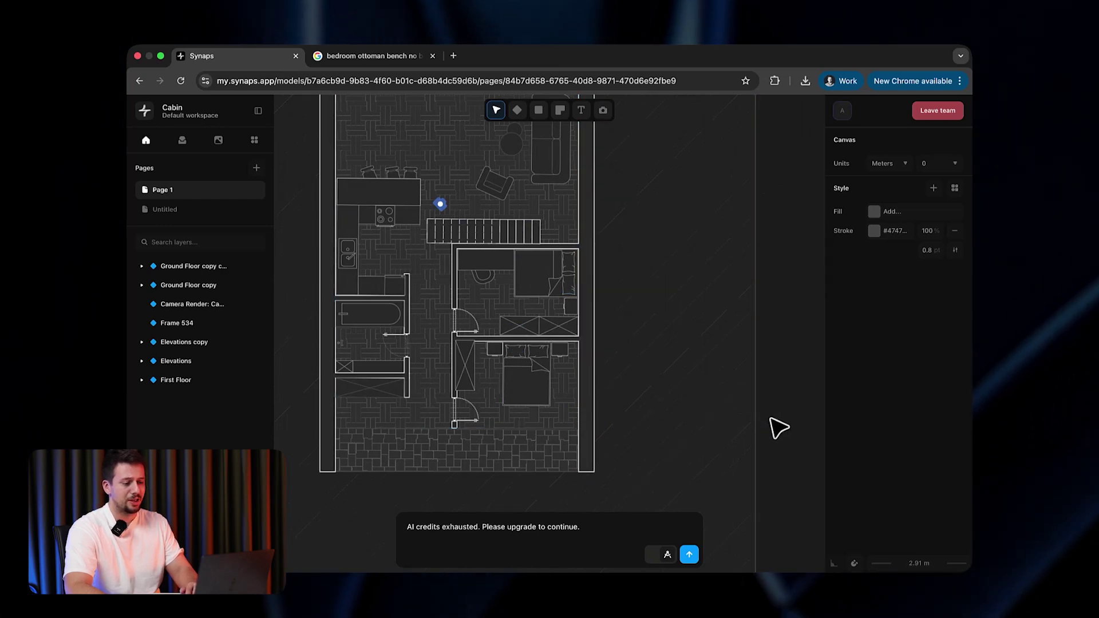
scroll(590, 360, "up", 3, "ctrl")
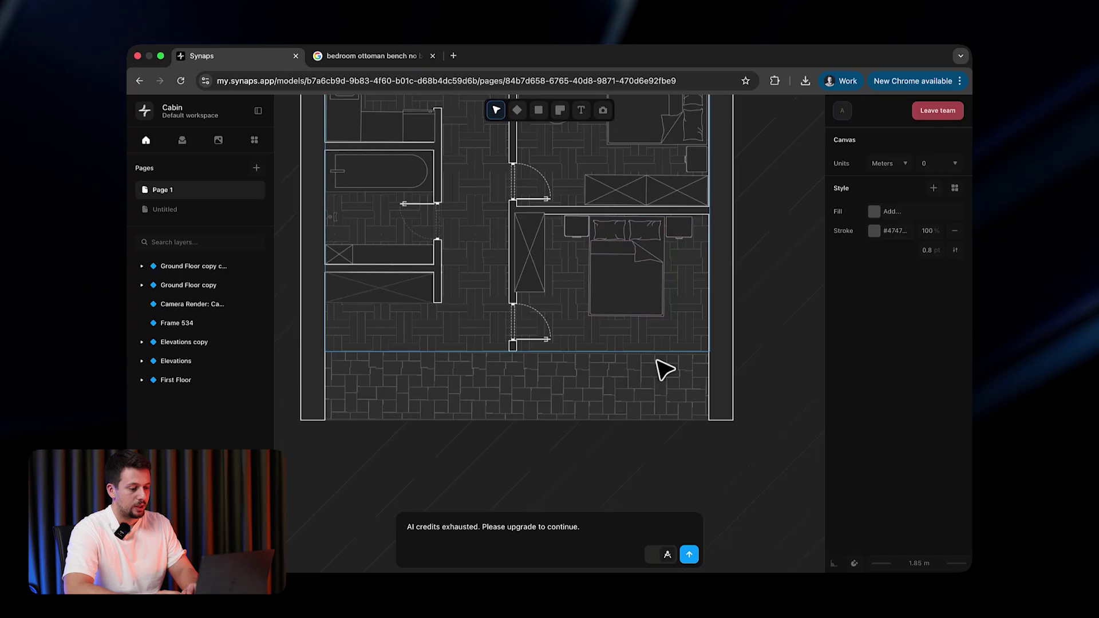
key("w")
scroll(705, 348, "up", 3, "ctrl")
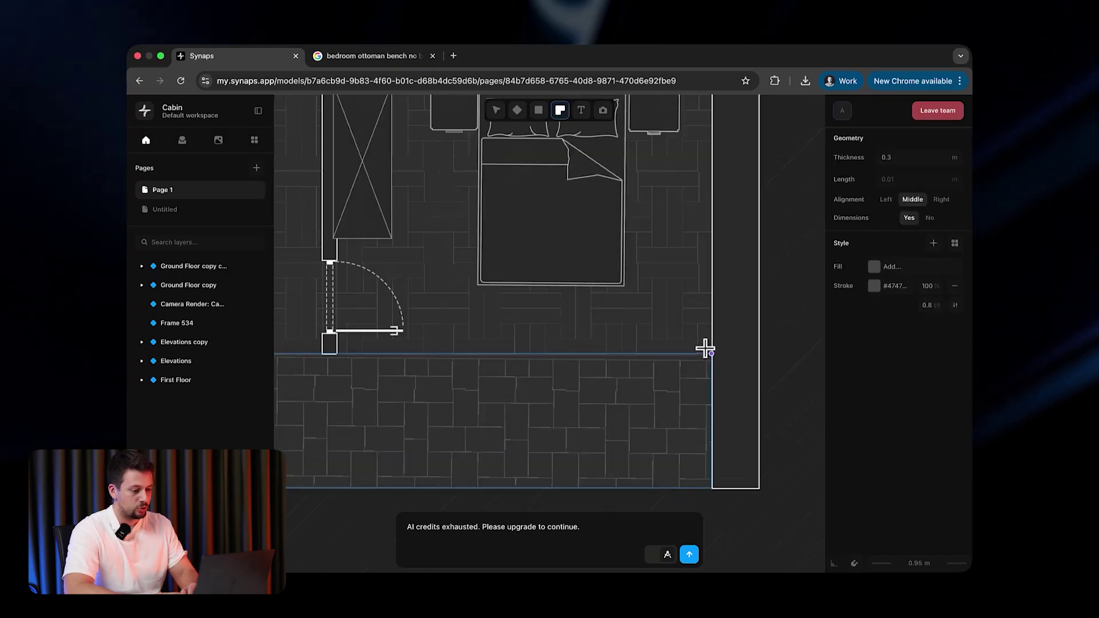
scroll(705, 348, "up", 3, "ctrl")
left_click(722, 361)
scroll(736, 356, "down", 5, "ctrl")
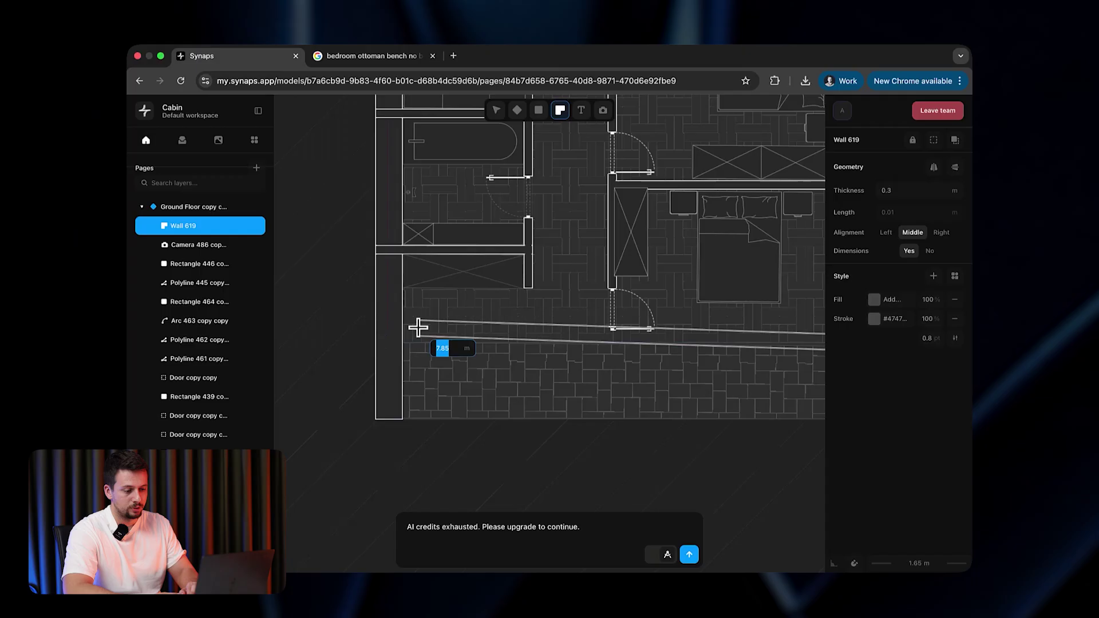
scroll(401, 338, "up", 3, "ctrl")
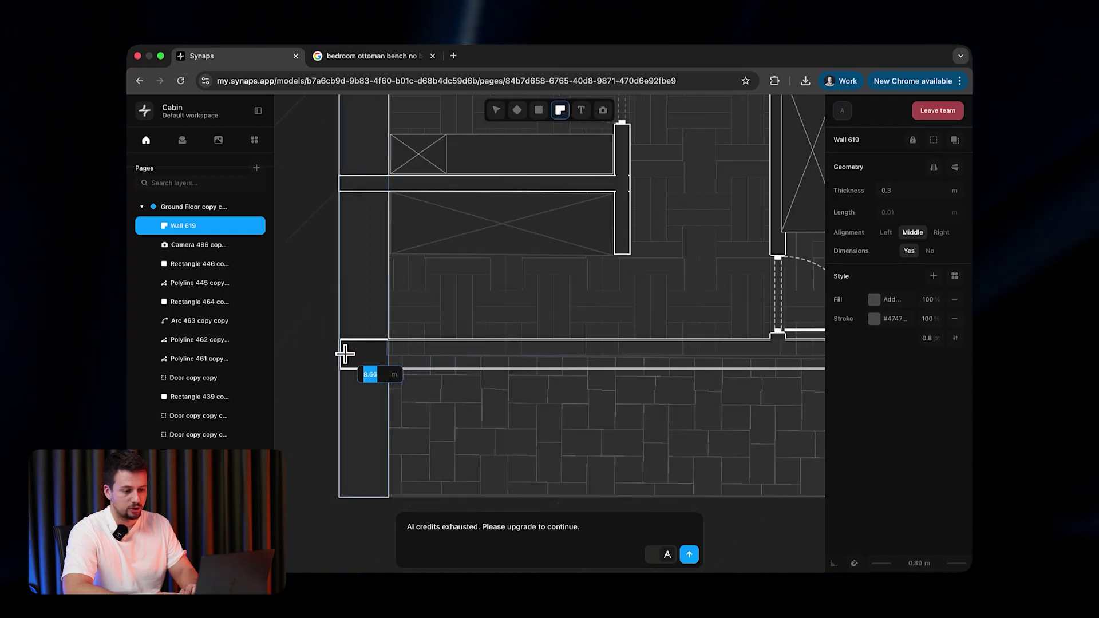
key("Escape")
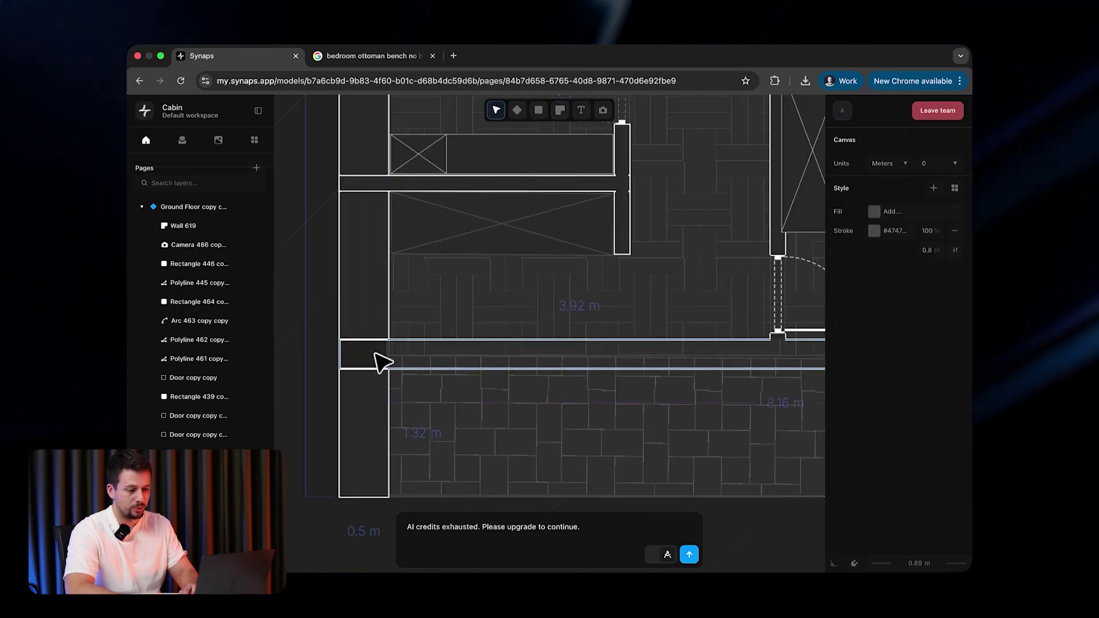
- Extend the new wall's right end into the middle of the exterior side wall, to about 8.92 m long
scroll(355, 363, "up", 3, "ctrl")
left_click(356, 363)
scroll(359, 365, "up", 3, "ctrl")
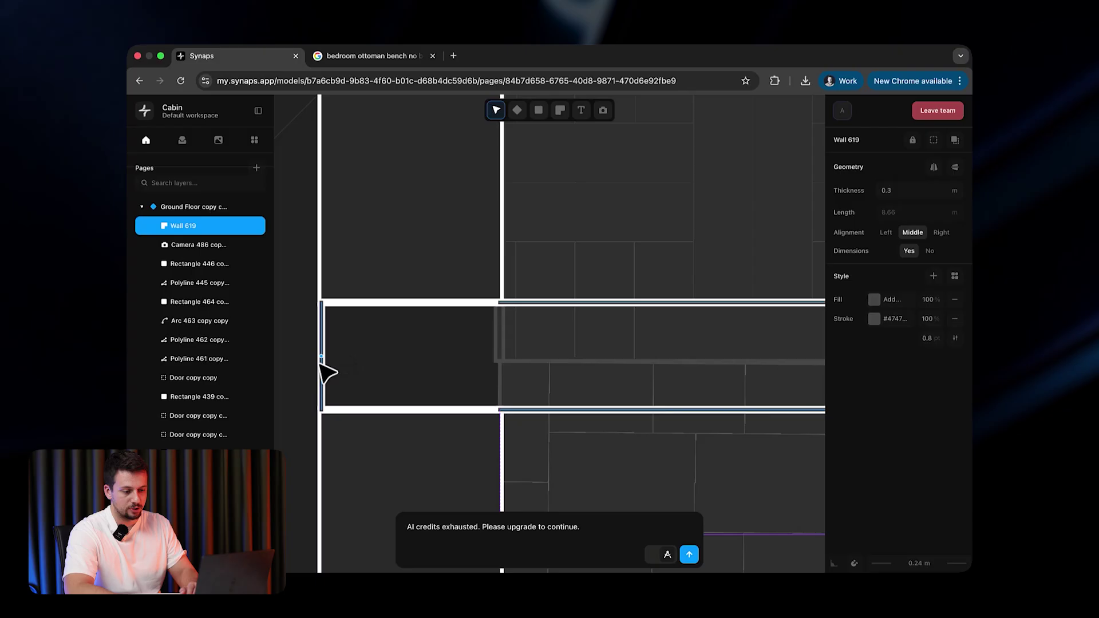
scroll(322, 360, "down", 5, "ctrl")
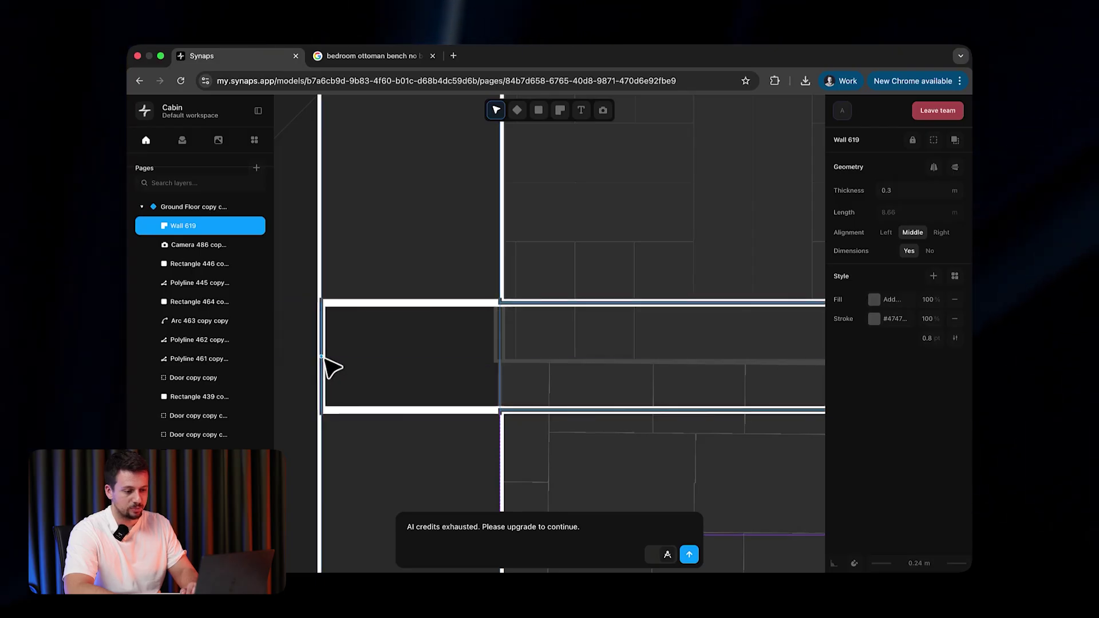
scroll(324, 360, "down", 3, "ctrl")
scroll(607, 355, "up", 5, "ctrl")
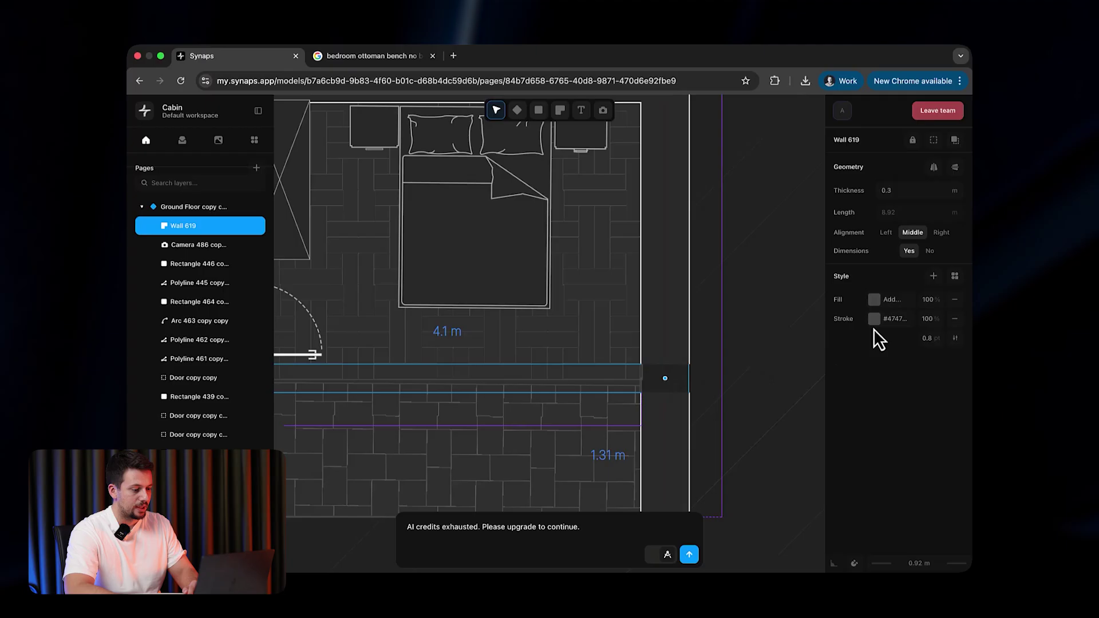
- Match the new wall's fill and its #d2d2d2 stroke colour to the existing exterior walls, and increase its stroke weight
left_click(874, 301)
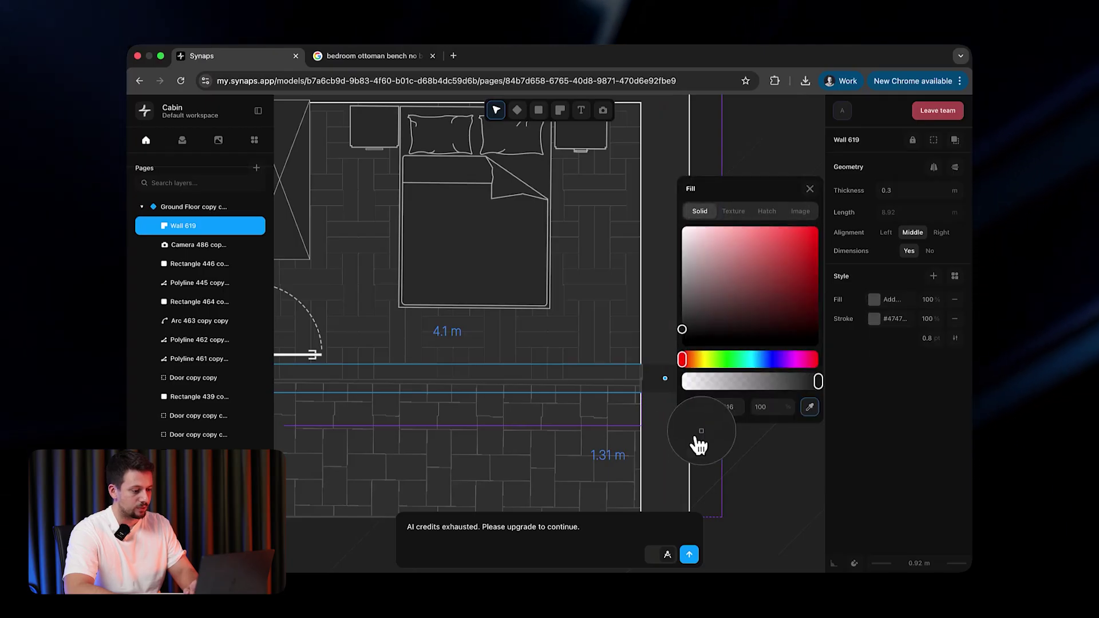
left_click(684, 450)
left_click(874, 319)
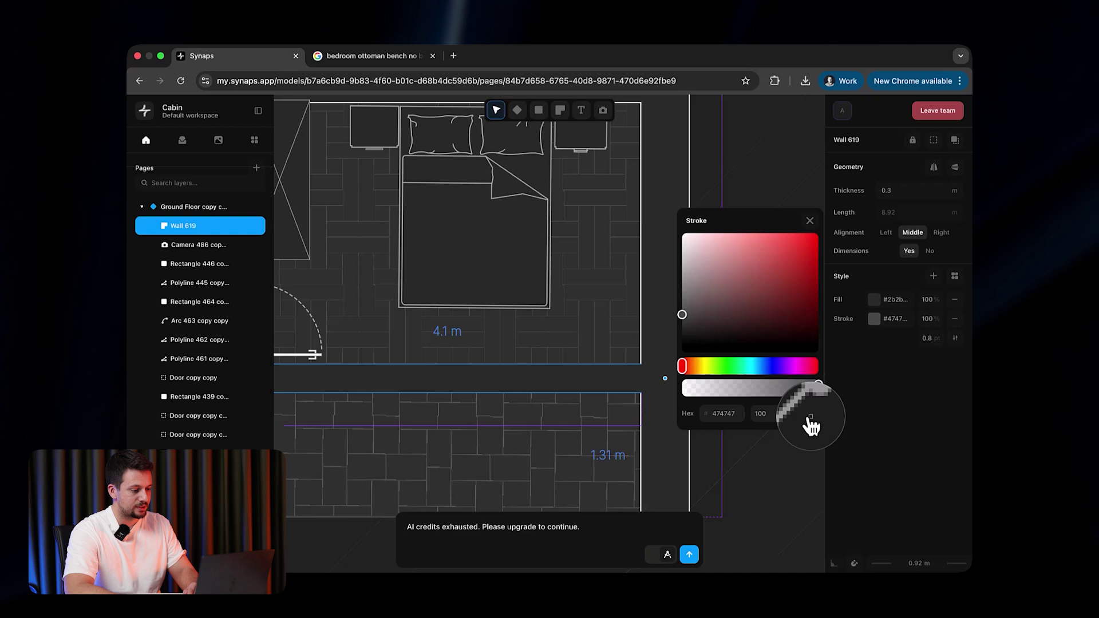
left_click(644, 359)
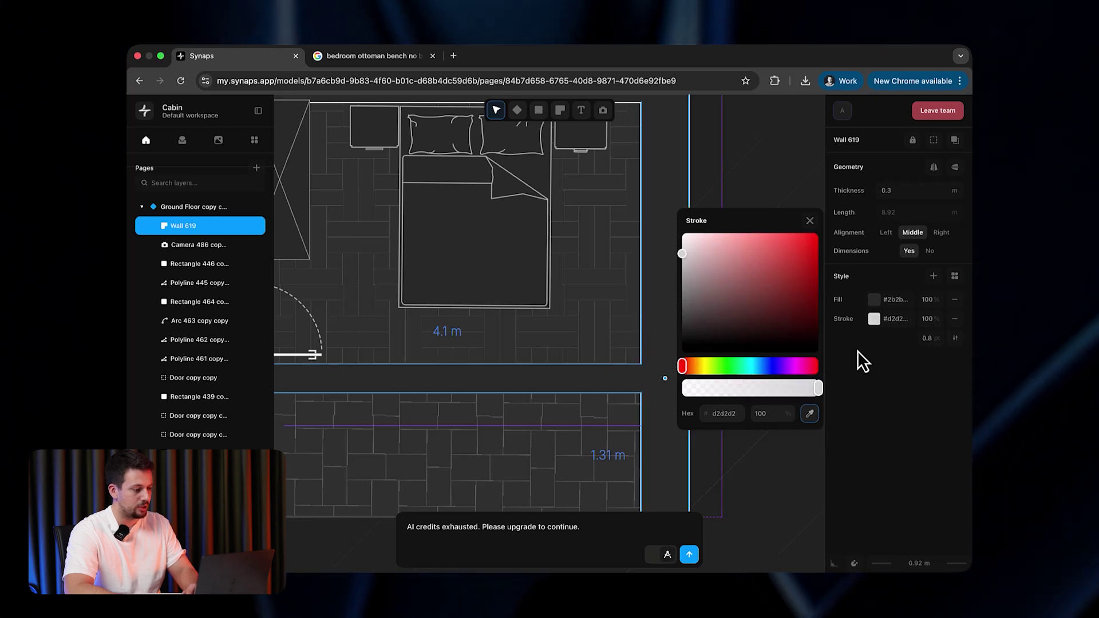
double_click(932, 337)
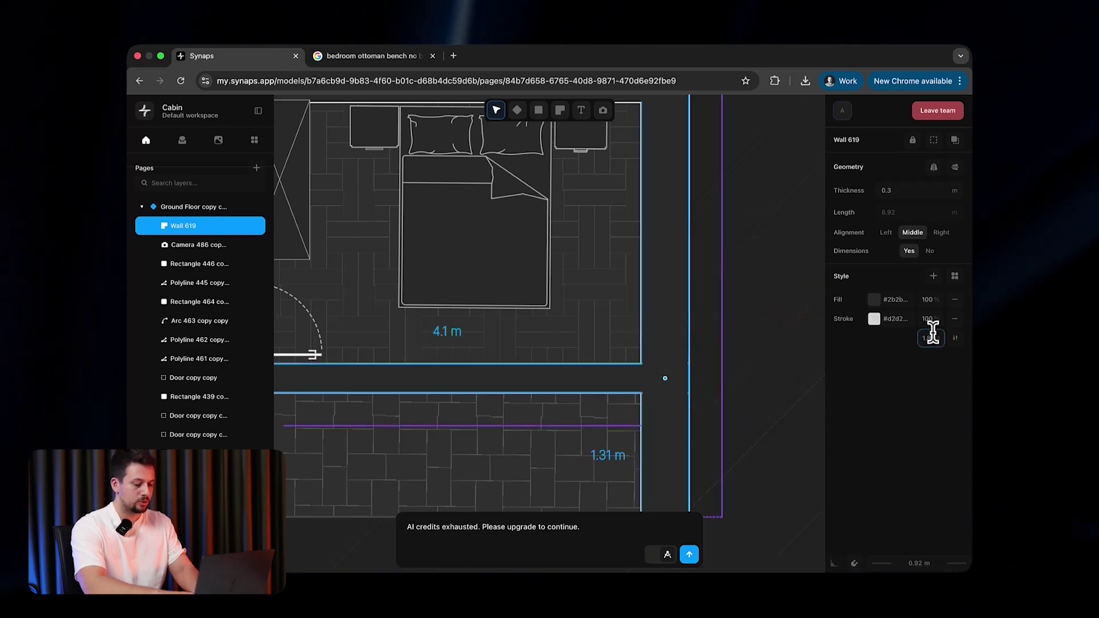
left_click(669, 402)
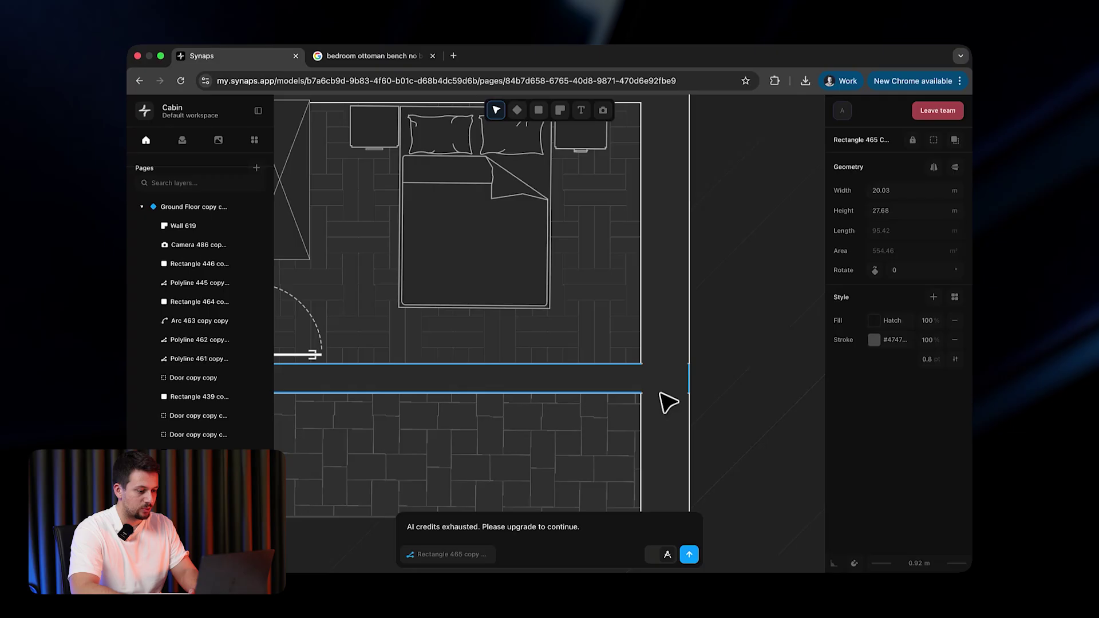
scroll(669, 403, "down", 5)
scroll(430, 420, "down", 5)
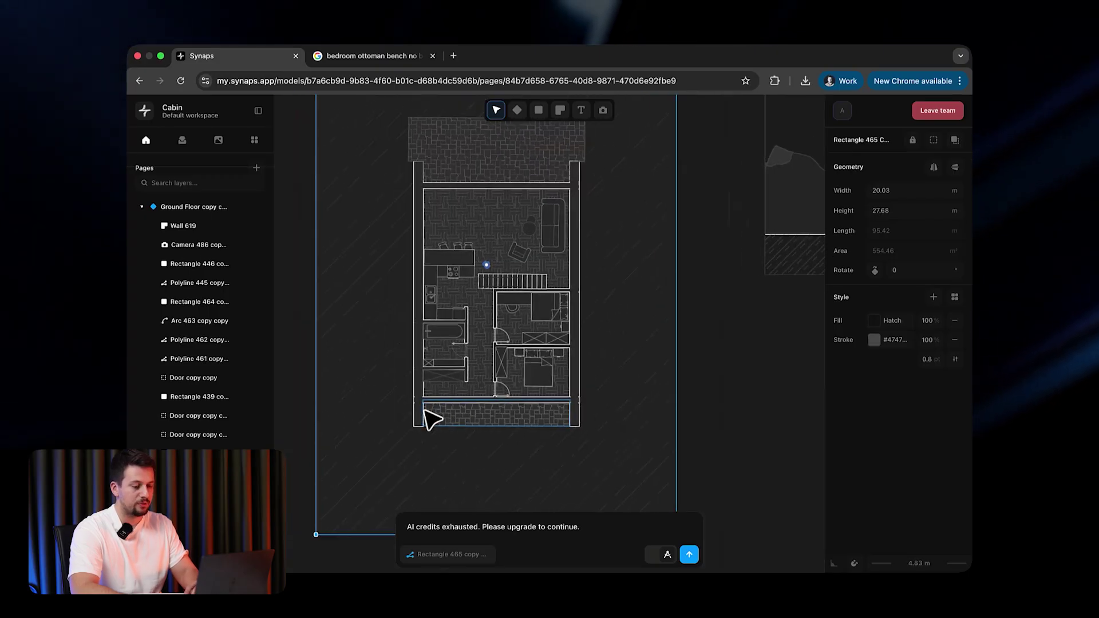
scroll(490, 418, "up", 3)
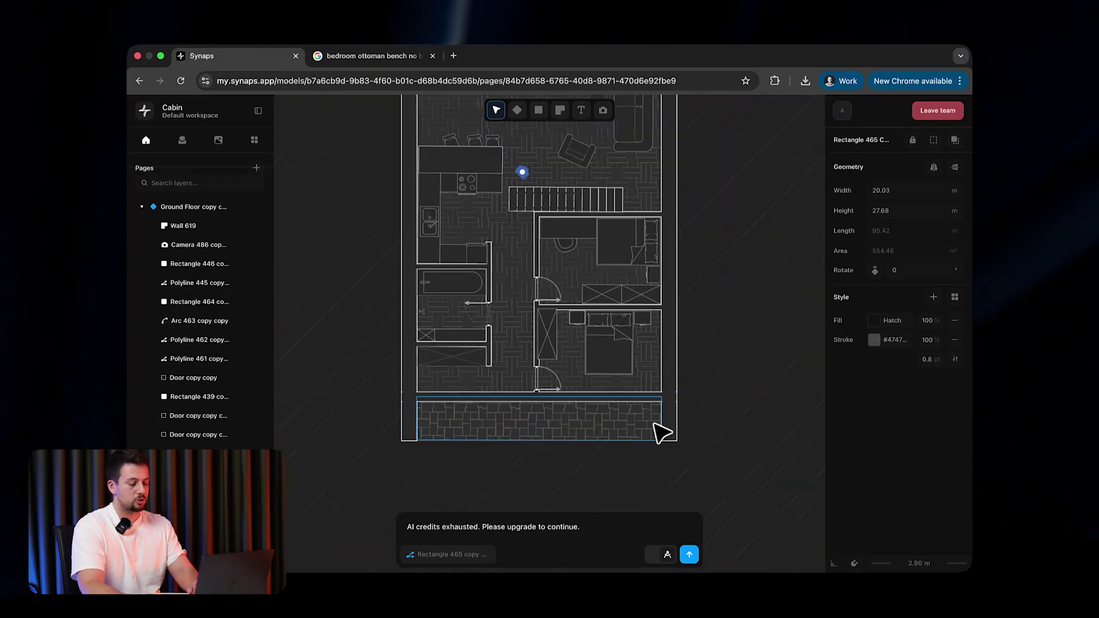
scroll(469, 401, "down", 5)
left_click(750, 382)
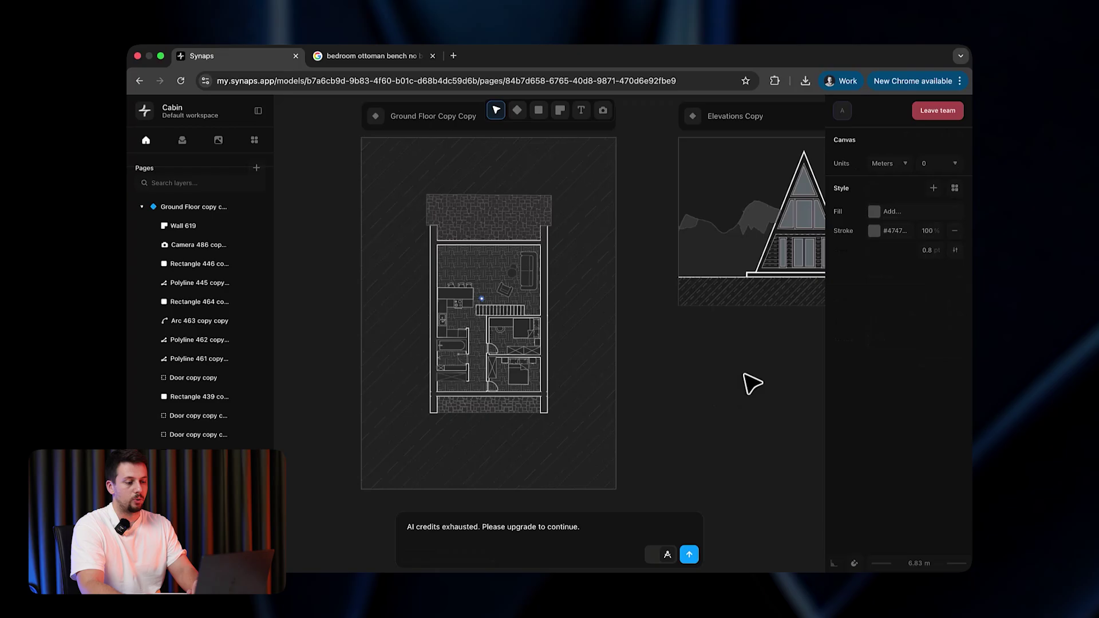
- Place a door opening in the new wall at the lower end of the hallway, left of the bedroom door
scroll(490, 379, "up", 4)
scroll(491, 378, "up", 4)
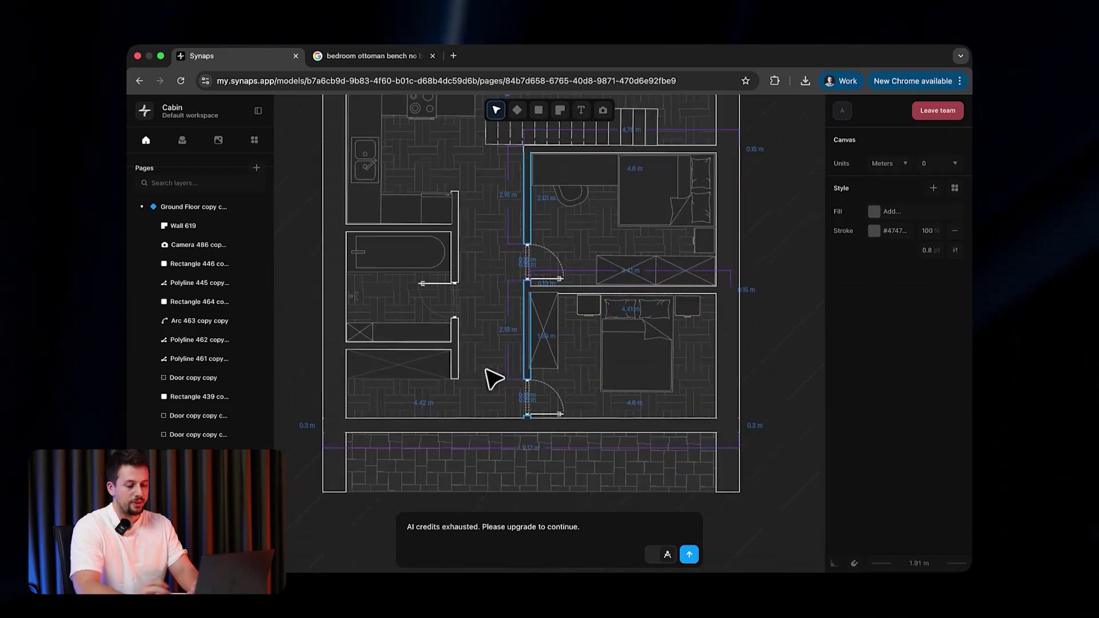
scroll(468, 465, "up", 4)
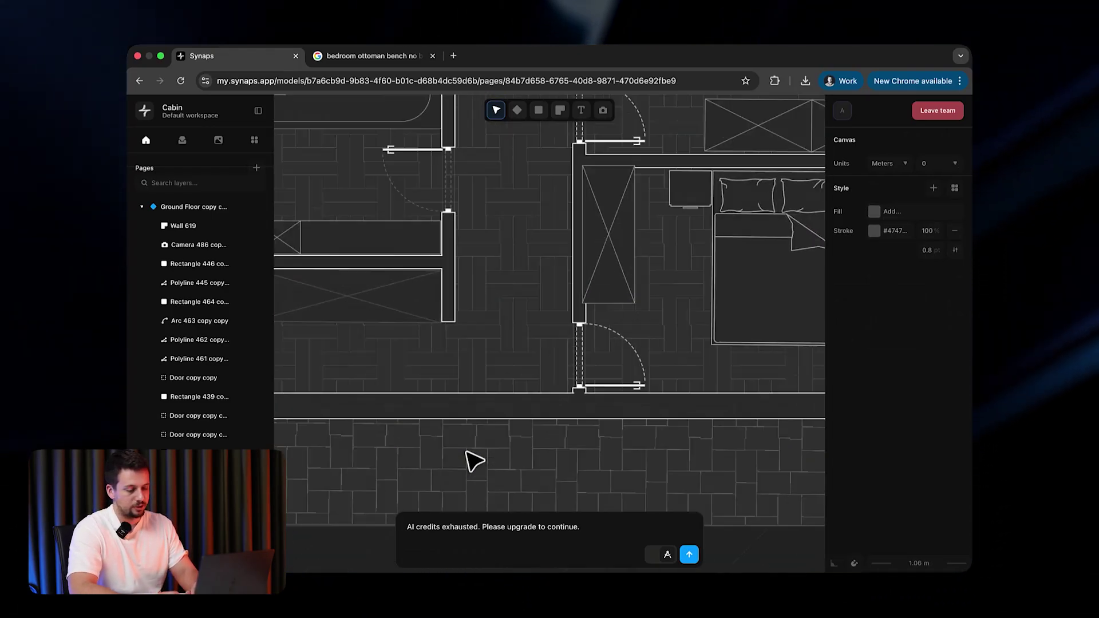
left_click(560, 111)
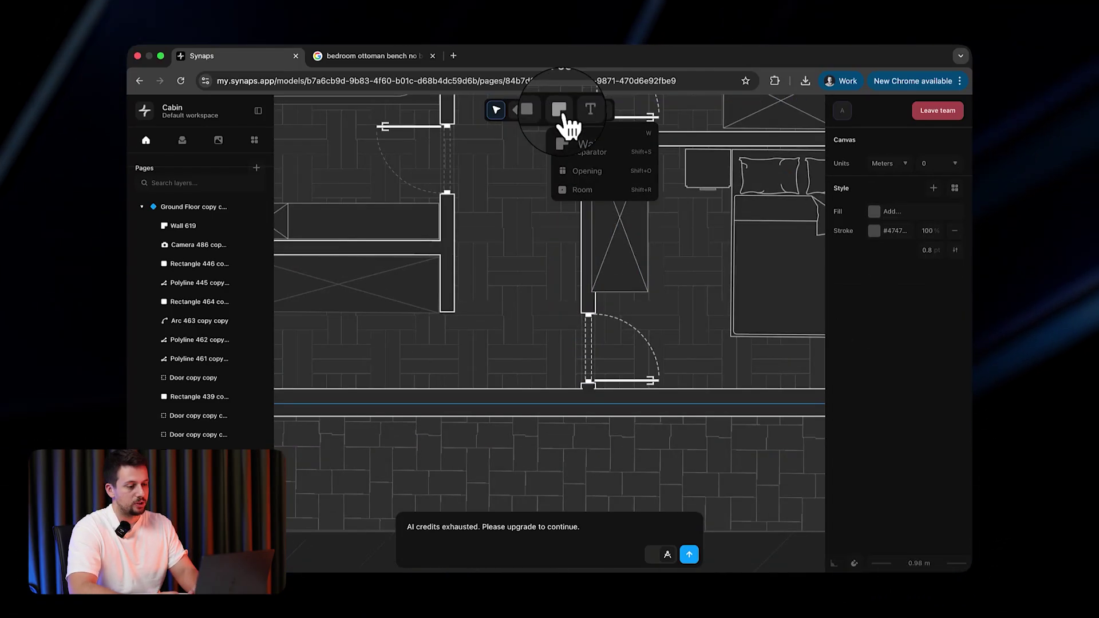
left_click(580, 171)
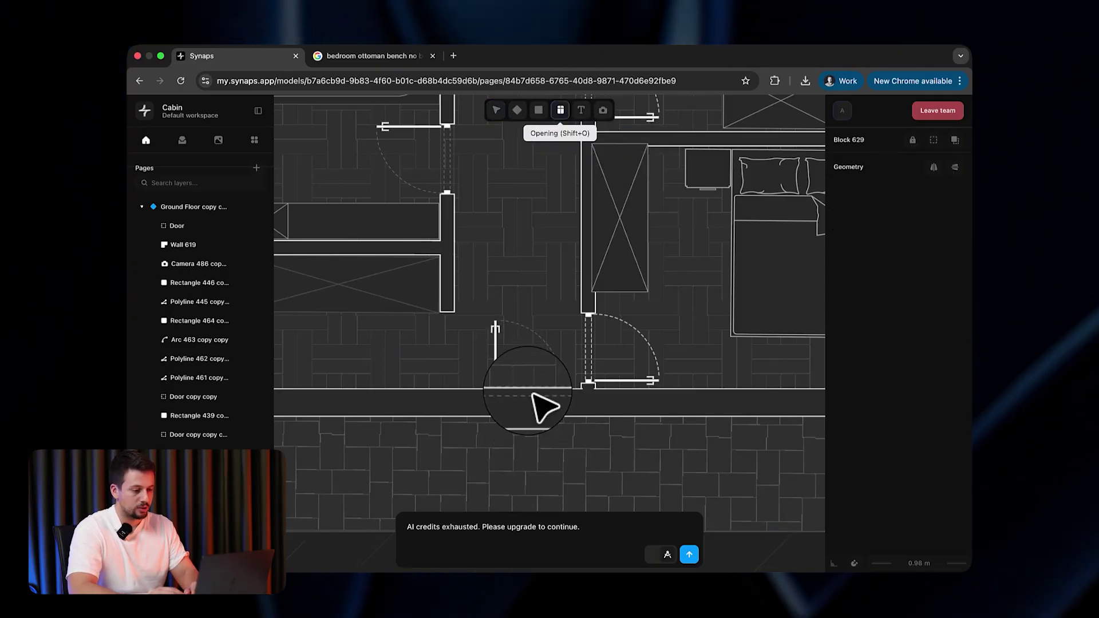
scroll(515, 421, "up", 1)
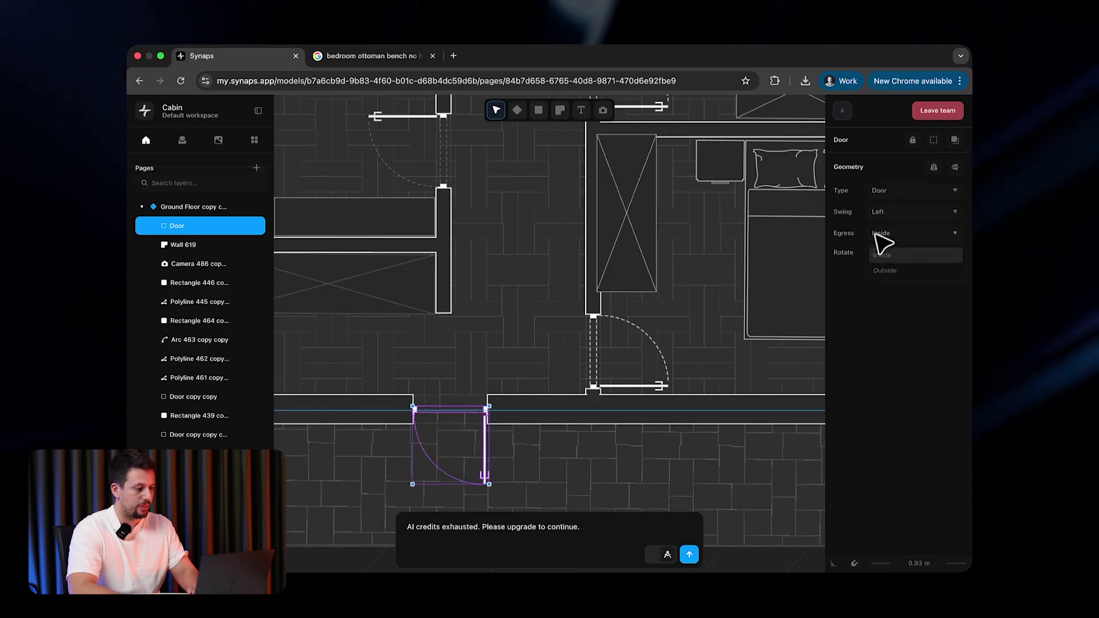
- Set the entrance door's egress to Outside, shift it right along the wall and enlarge it to reach the level of the hallway wall's end
left_click(886, 276)
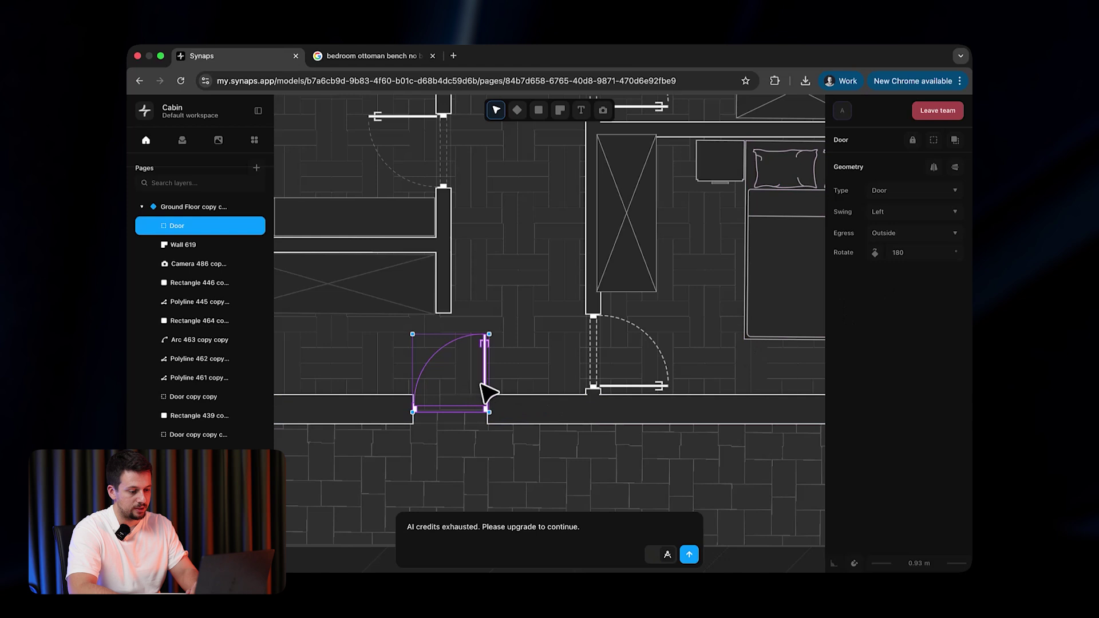
left_click_drag(526, 383, 502, 389)
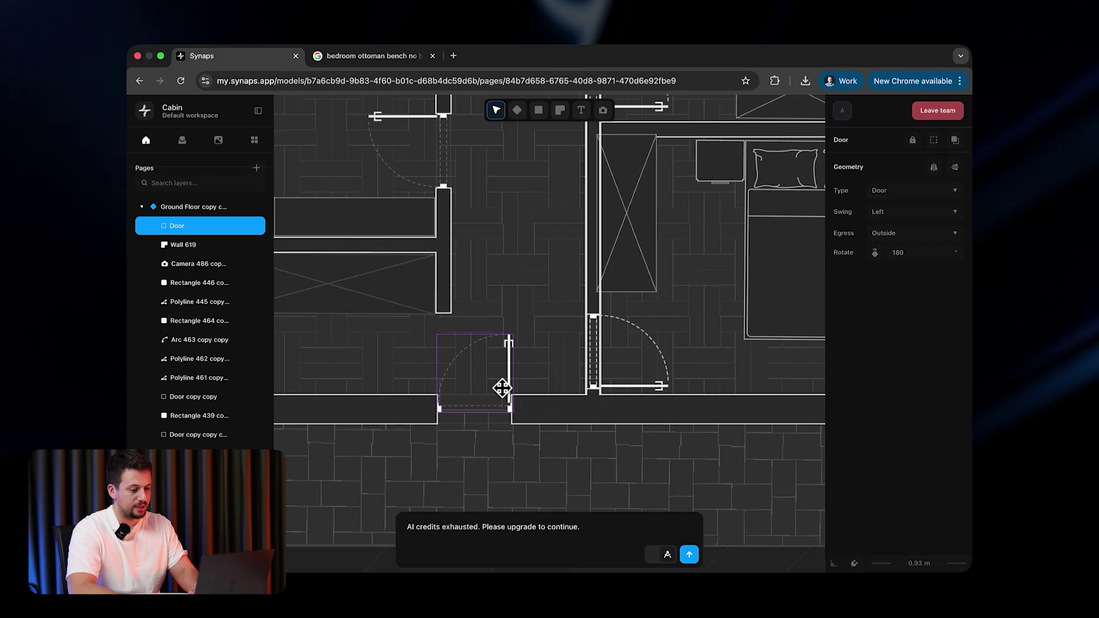
left_click_drag(518, 342, 547, 340)
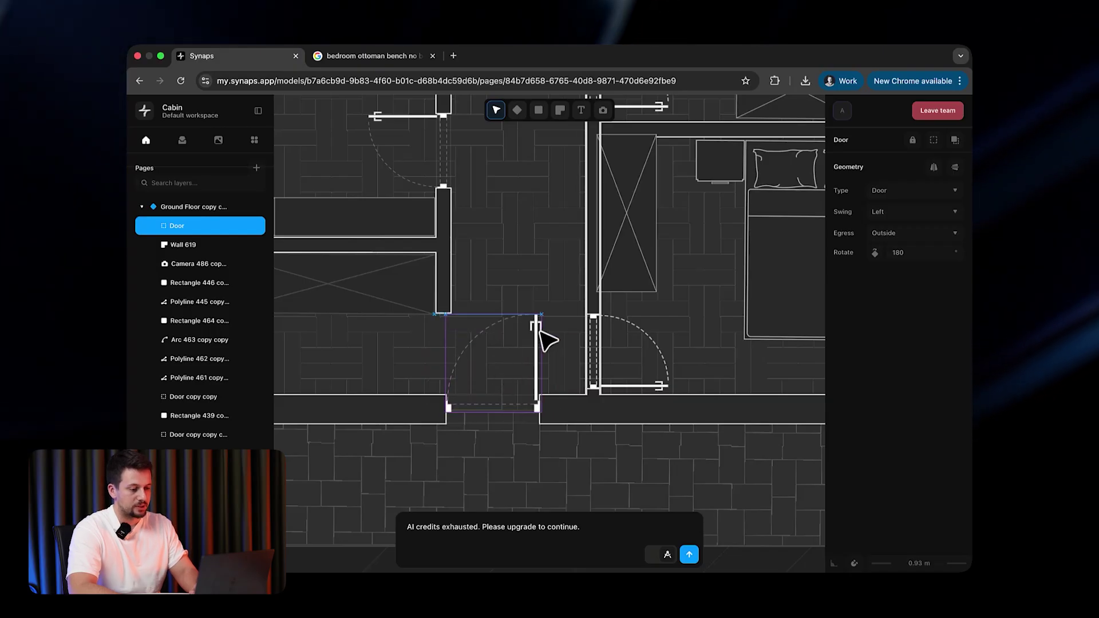
scroll(535, 360, "up", 5)
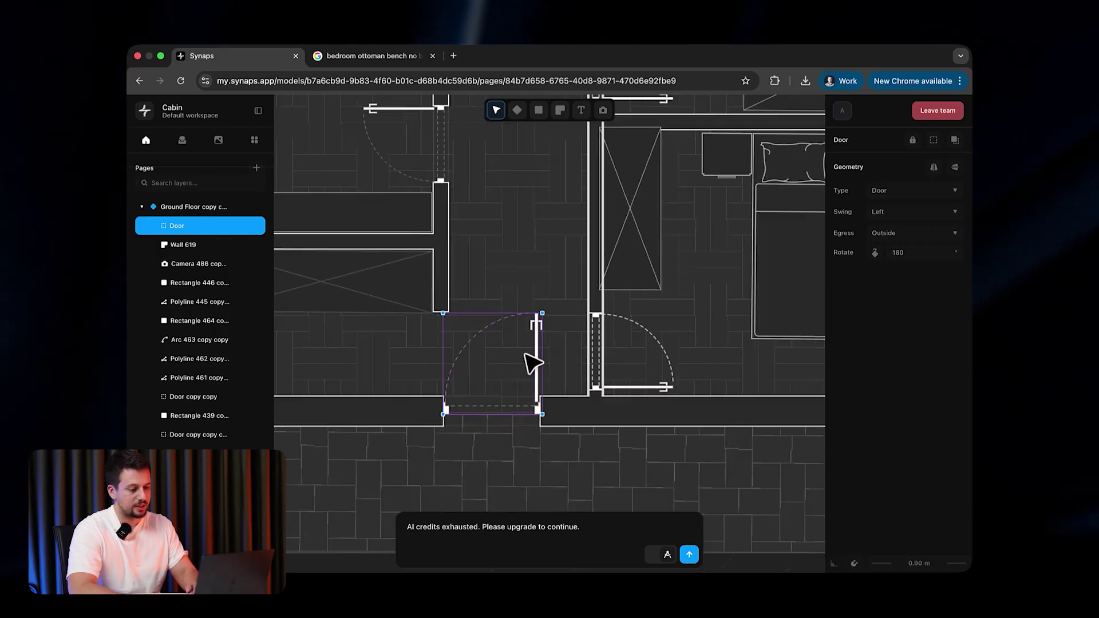
scroll(590, 212, "down", 8)
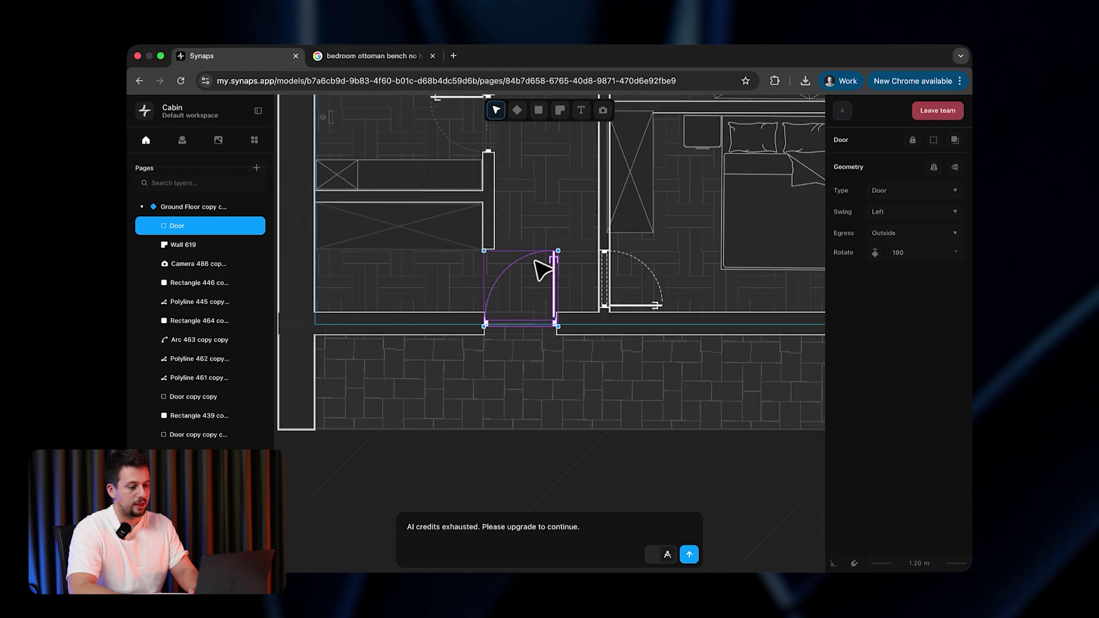
scroll(513, 322, "down", 2)
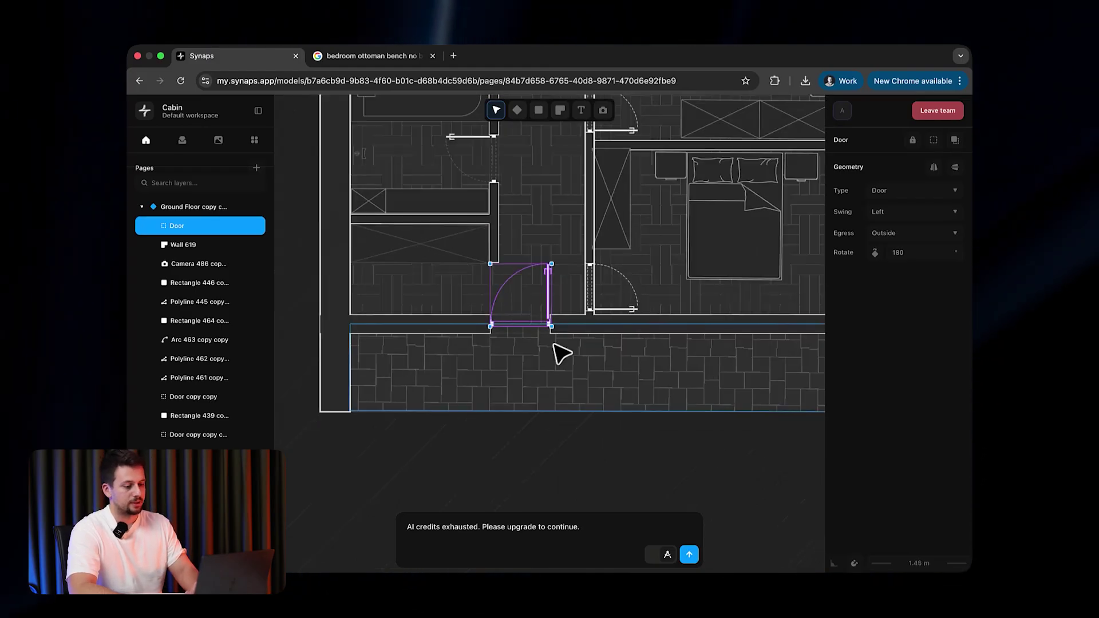
scroll(552, 348, "down", 10)
left_click(657, 314)
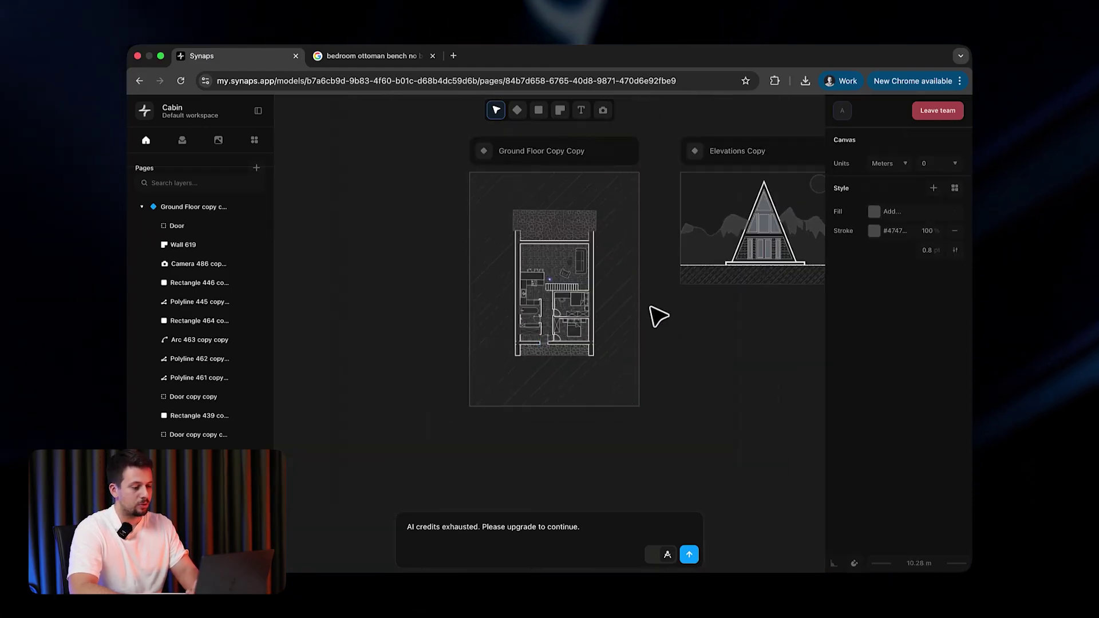
- Insert a round dining table with four chairs from the block library into the living area, above the kitchen island
left_click(552, 242)
left_click(410, 290)
left_click(549, 258)
scroll(549, 258, "up", 5)
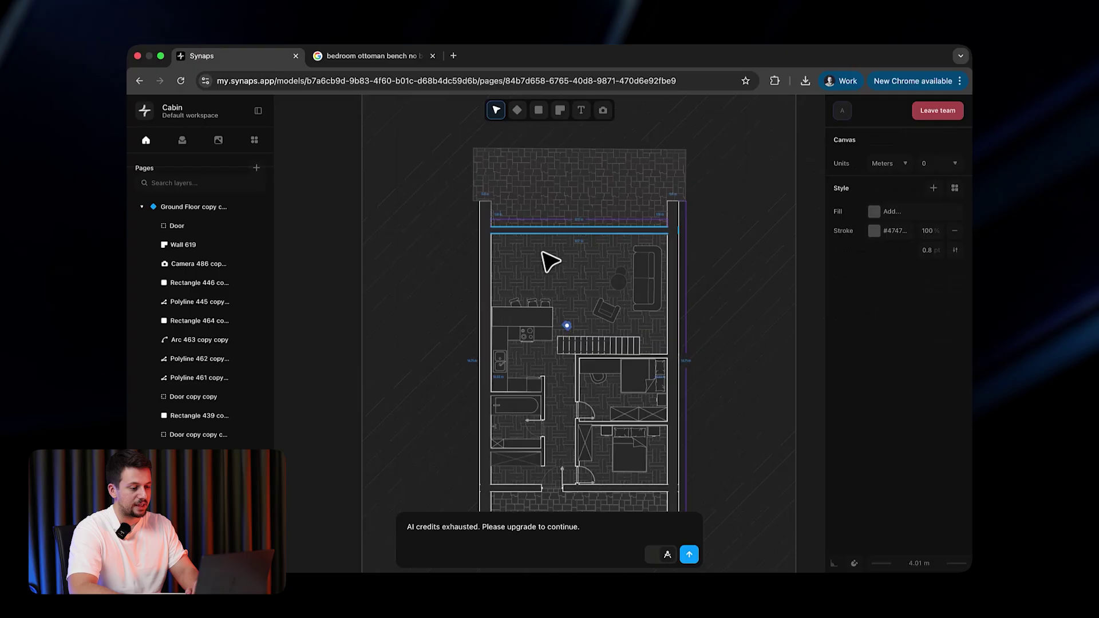
left_click(762, 289)
scroll(652, 331, "up", 3)
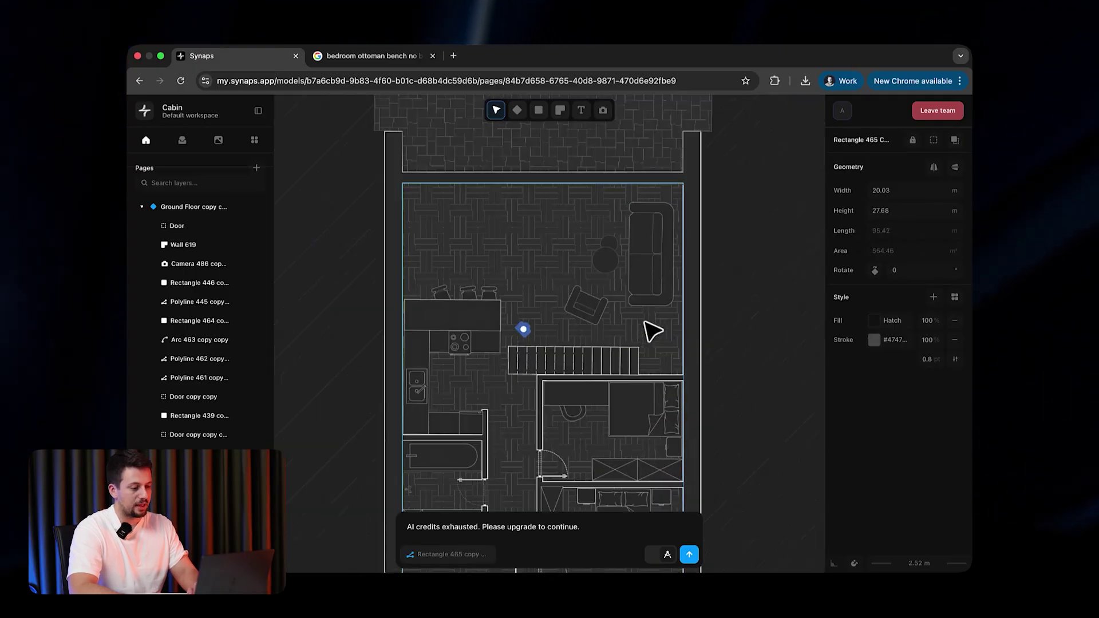
left_click(182, 139)
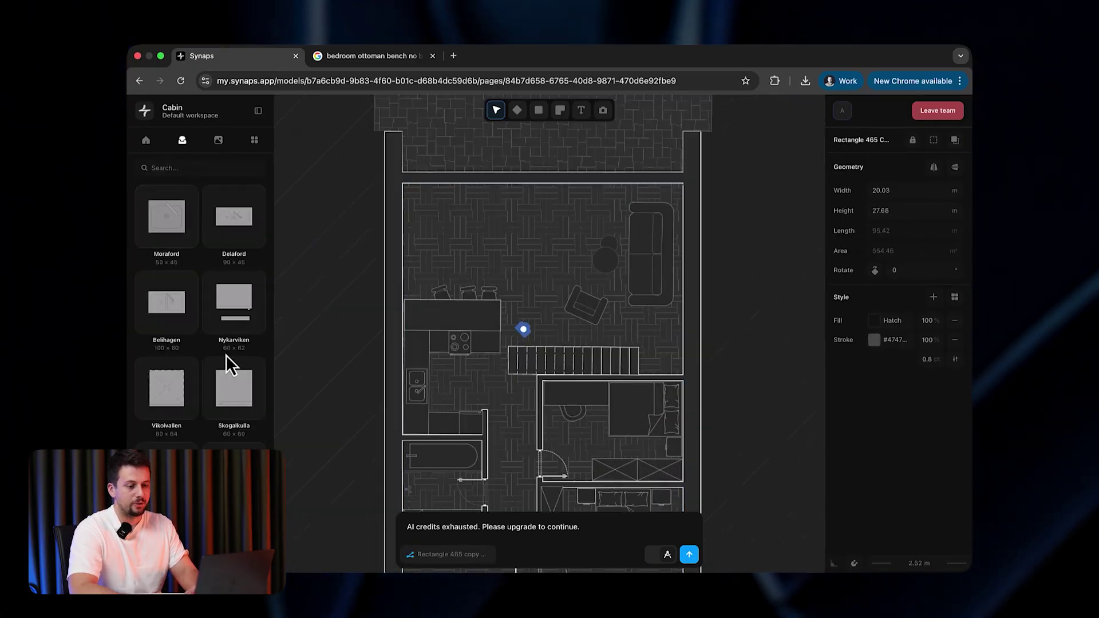
scroll(225, 355, "down", 1)
scroll(226, 355, "up", 1)
scroll(226, 355, "down", 1)
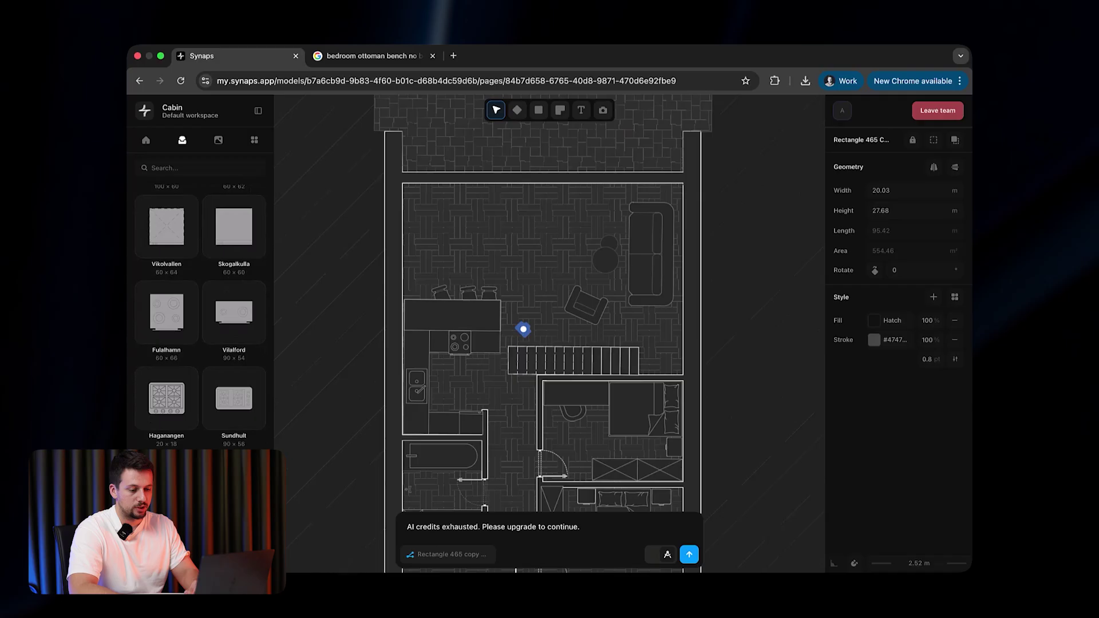
left_click_drag(500, 228, 500, 229)
scroll(529, 227, "up", 5)
scroll(498, 260, "down", 4)
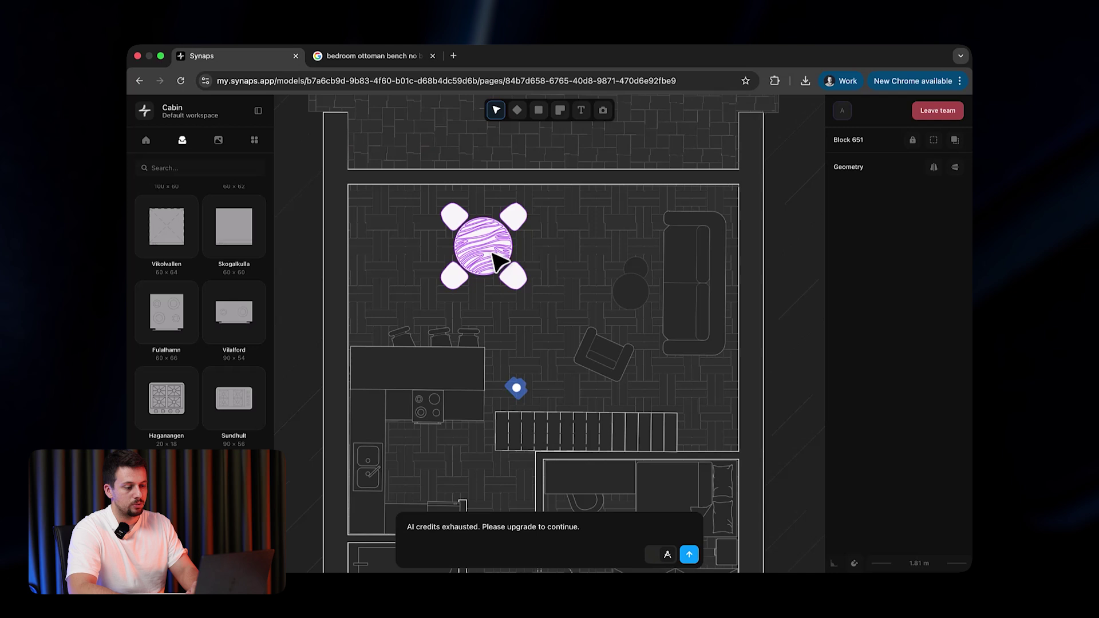
double_click(497, 260)
key("Escape")
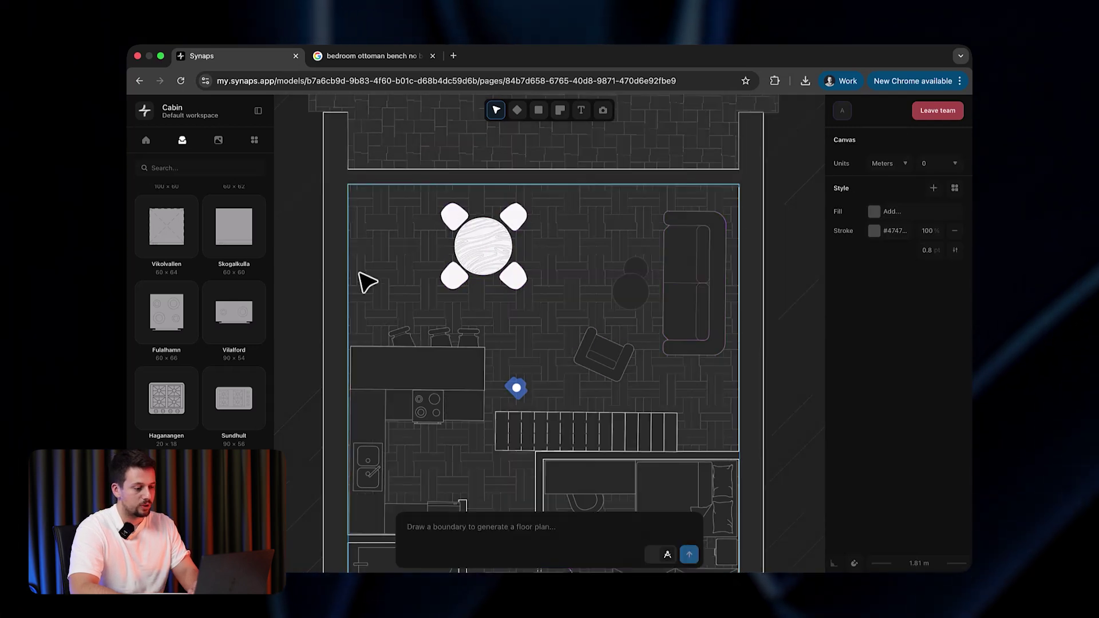
- Edit the dining table block, giving all its shapes the armchair's #292929 fill and a stroke colour sampled from the existing drawing
left_click(475, 261)
double_click(475, 260)
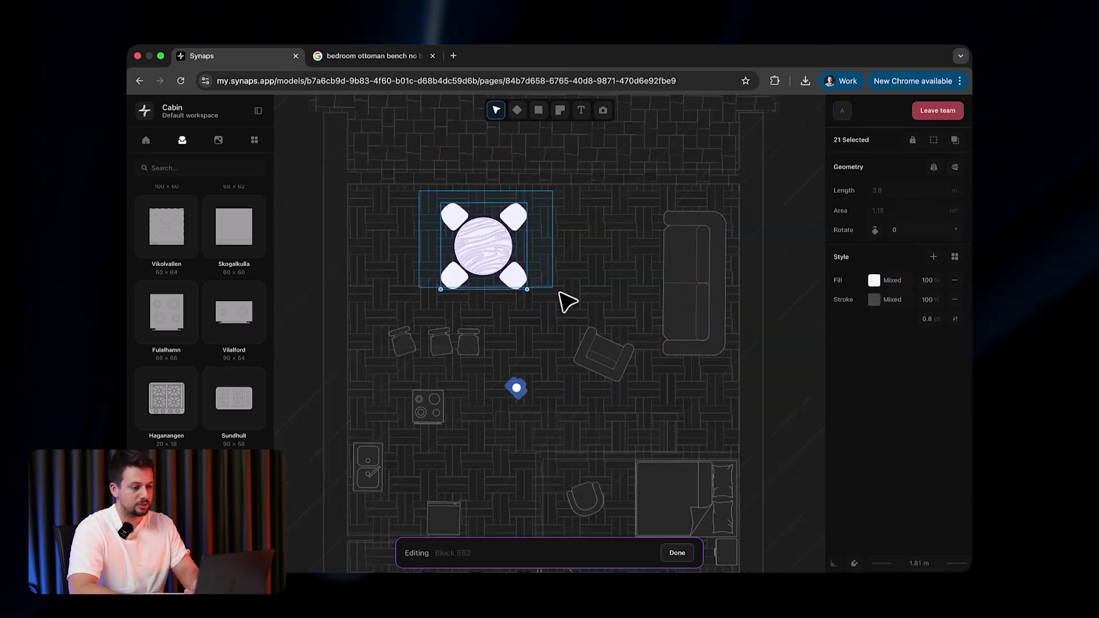
left_click(881, 284)
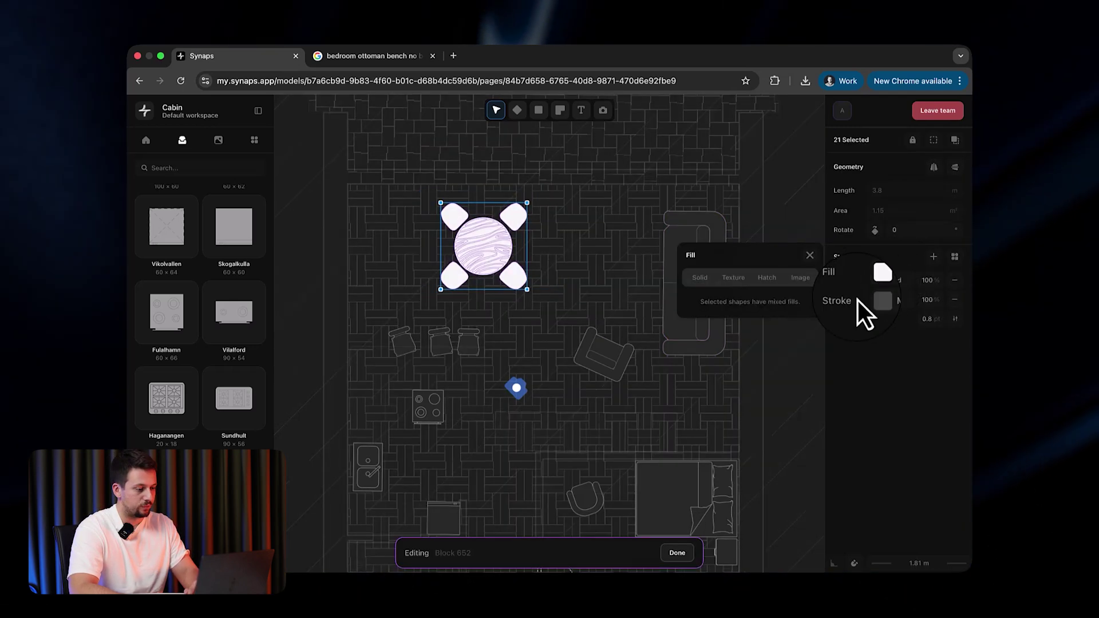
left_click(689, 281)
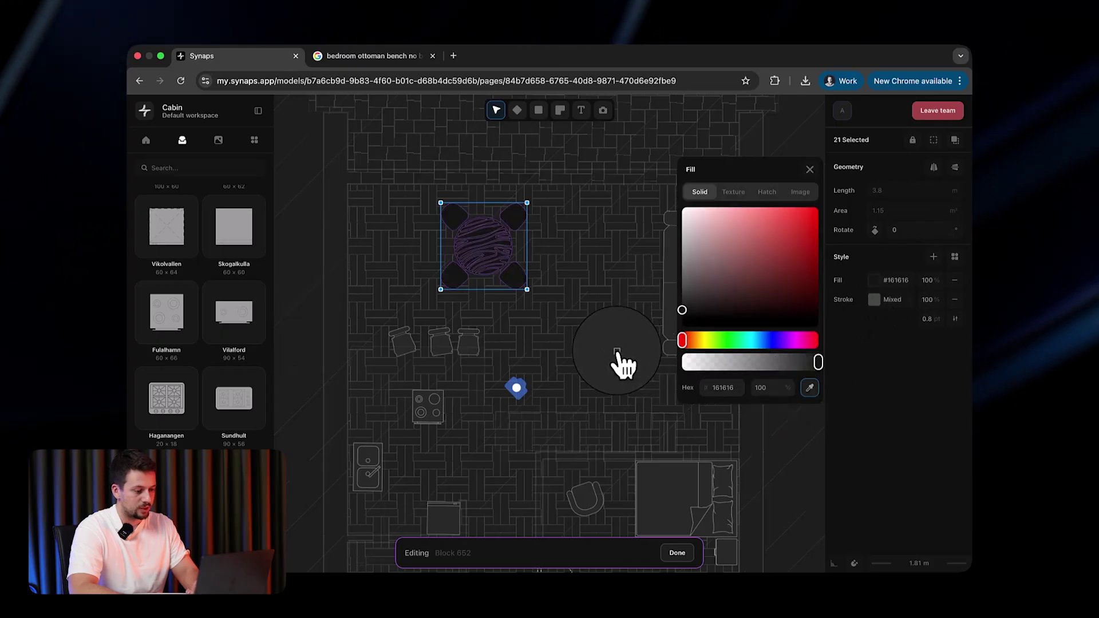
scroll(630, 369, "up", 2, "ctrl")
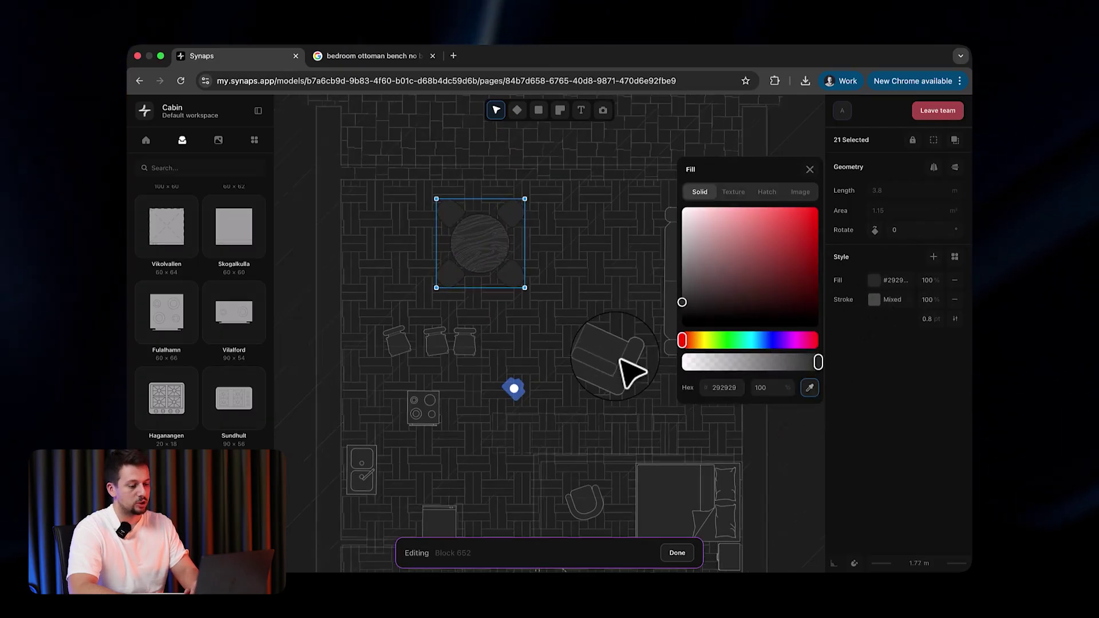
left_click(874, 300)
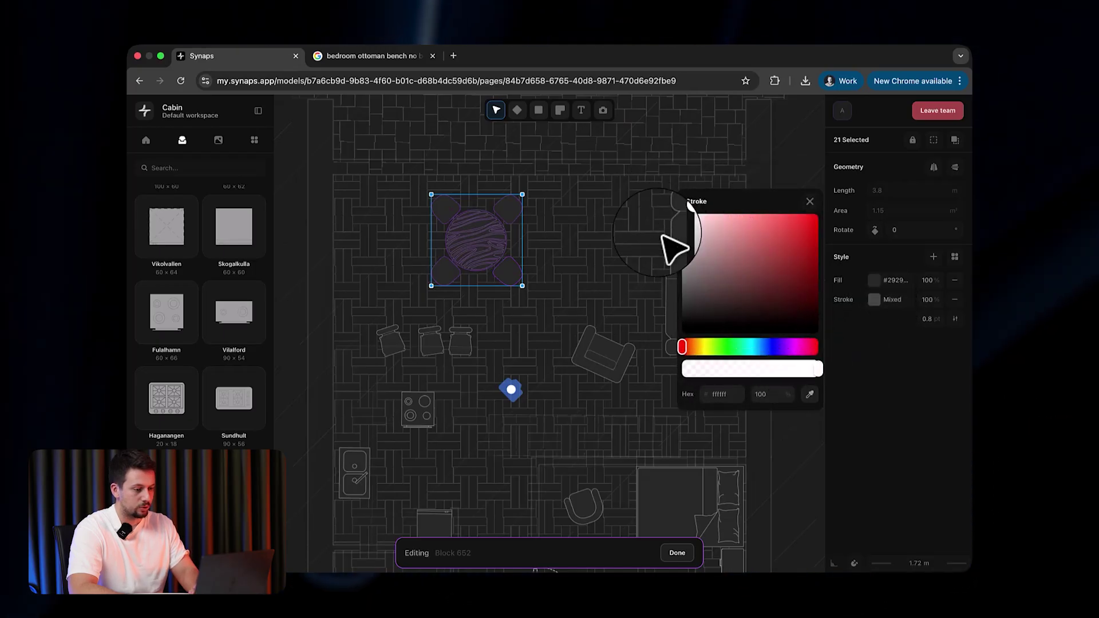
key("Escape")
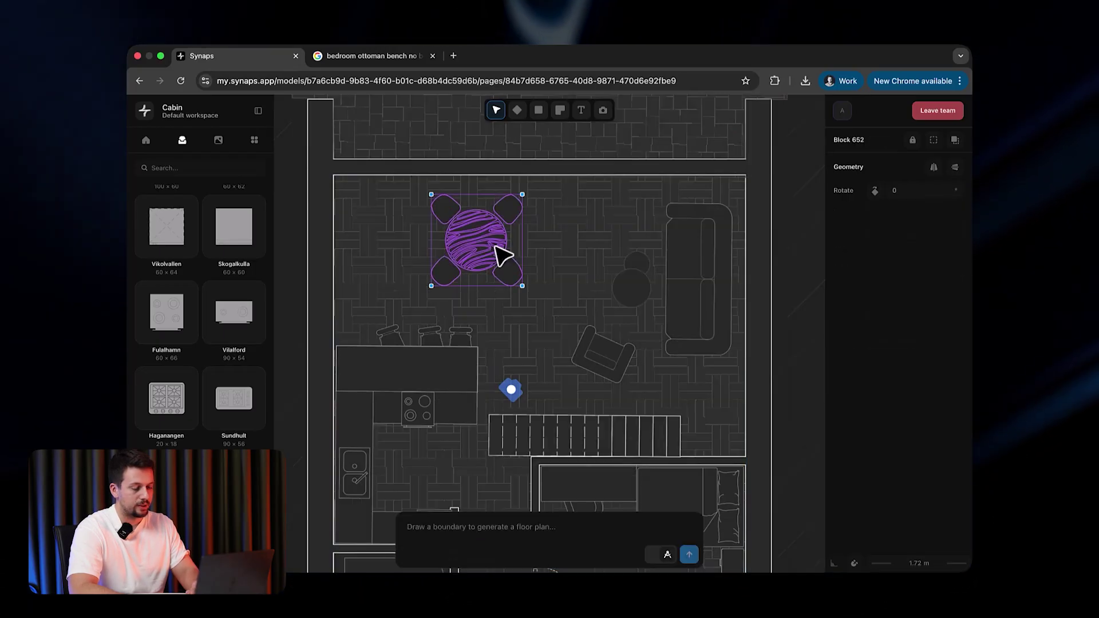
- Move the dining table left so its right edge aligns with the kitchen island's right edge
left_click_drag(495, 246, 449, 245)
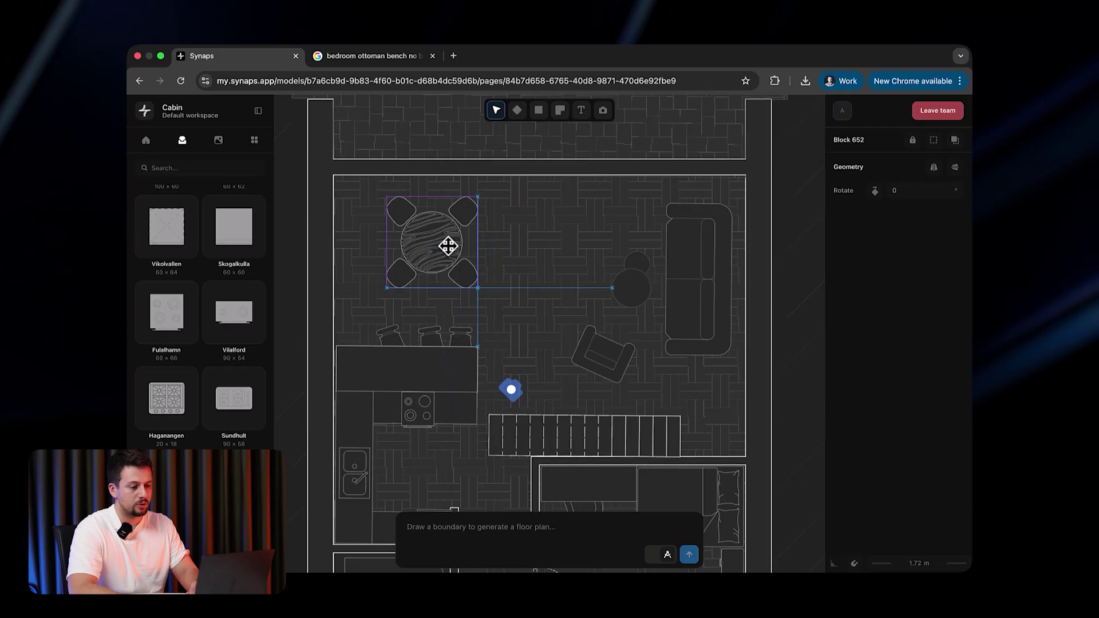
scroll(449, 245, "down", 5)
left_click(691, 276)
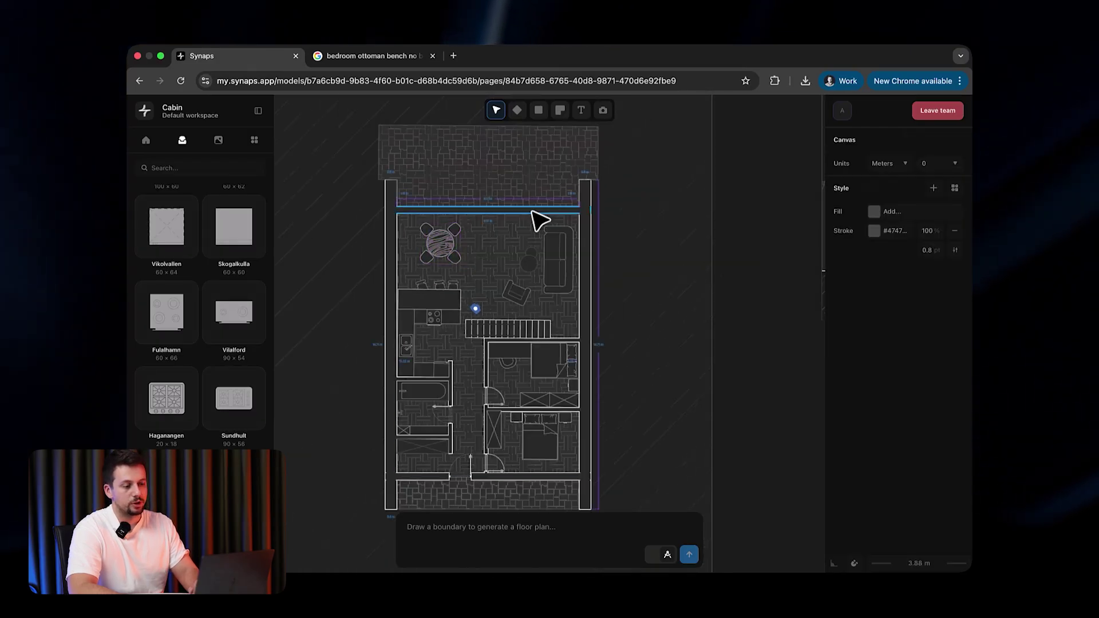
- Place an opening in the living area's upper wall, change its type to Window and widen it to the right
scroll(540, 221, "up", 10)
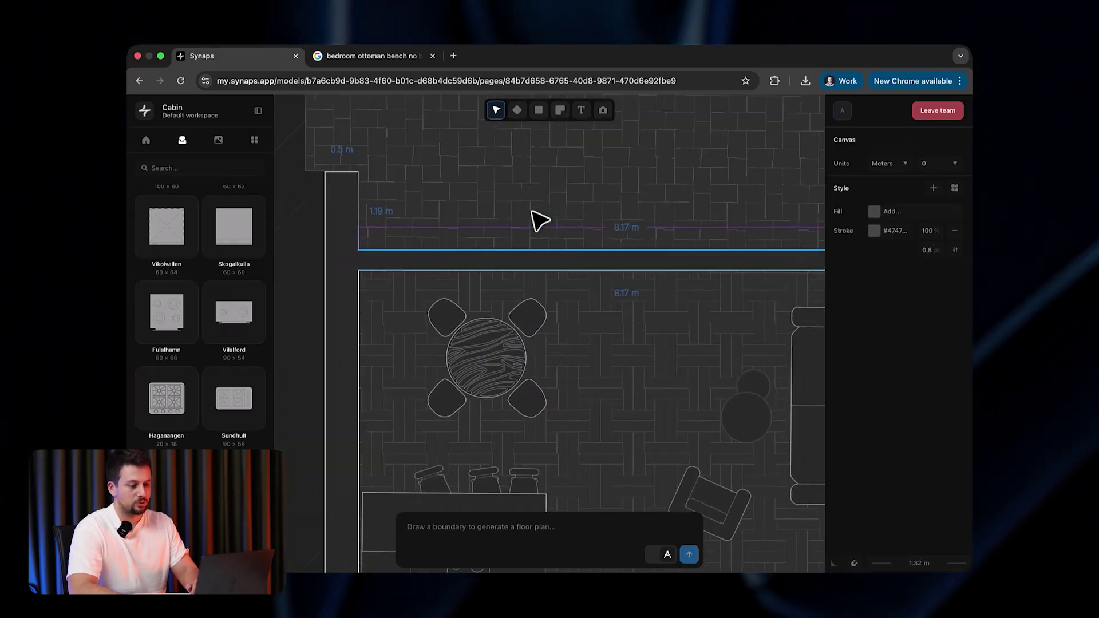
left_click(560, 110)
left_click(593, 173)
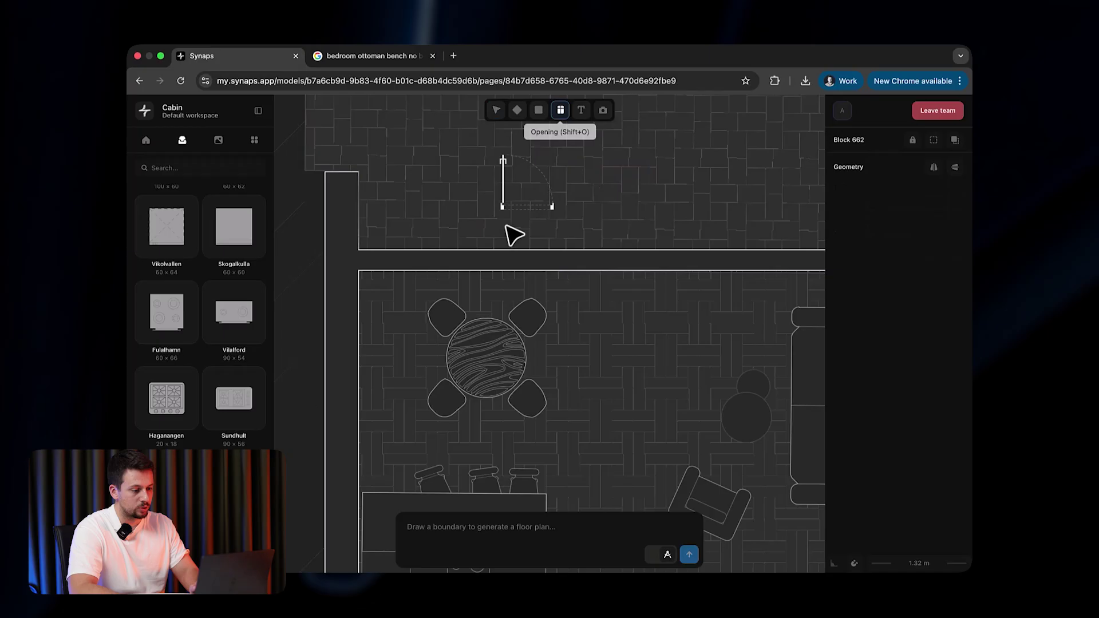
left_click(434, 233)
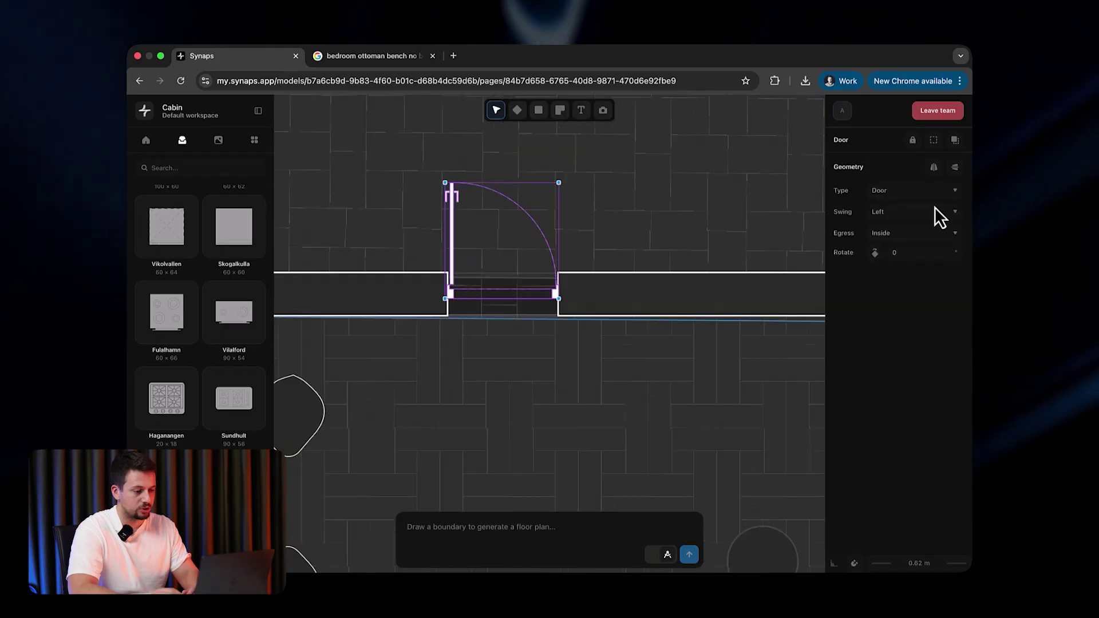
left_click(922, 227)
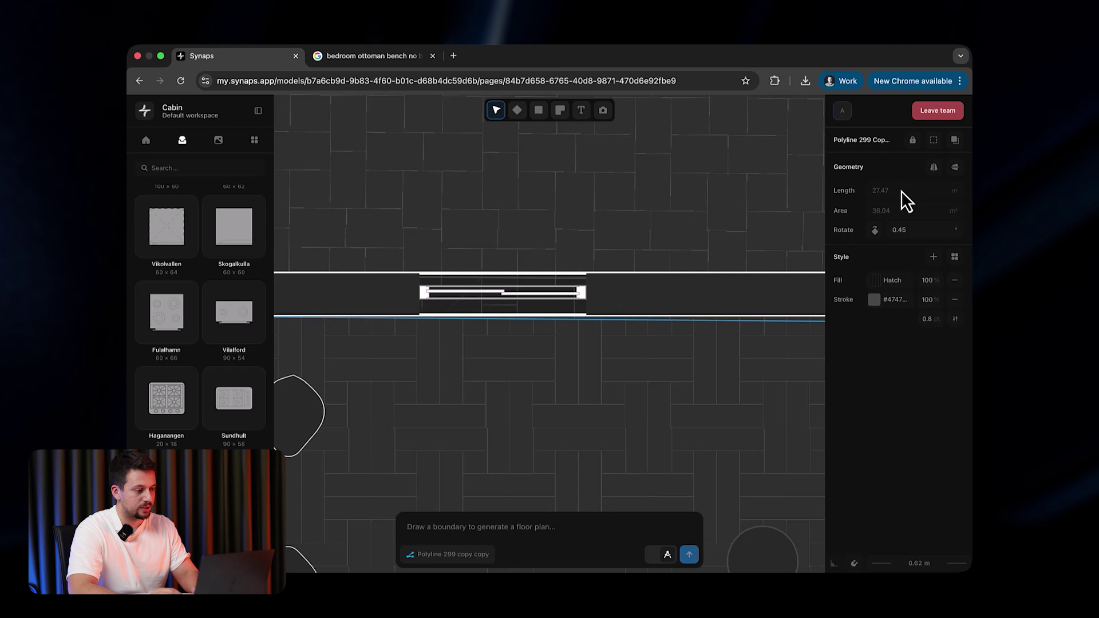
left_click_drag(588, 288, 720, 289)
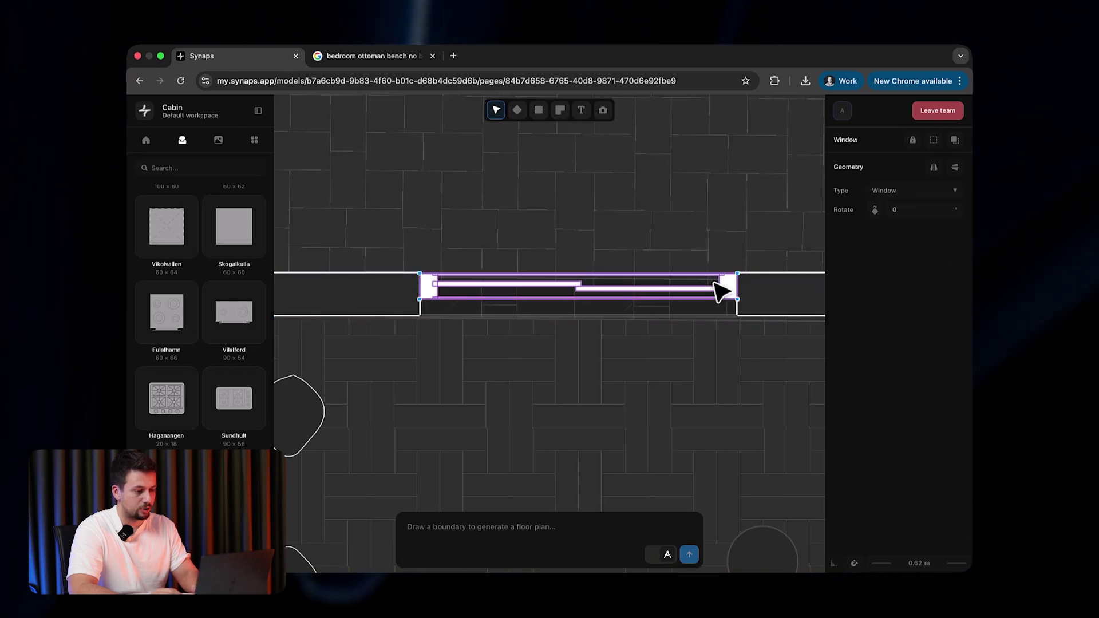
- Duplicate the window and place the copy in the upper wall directly to the left of the first one
scroll(719, 289, "down", 3)
scroll(612, 335, "right", 2)
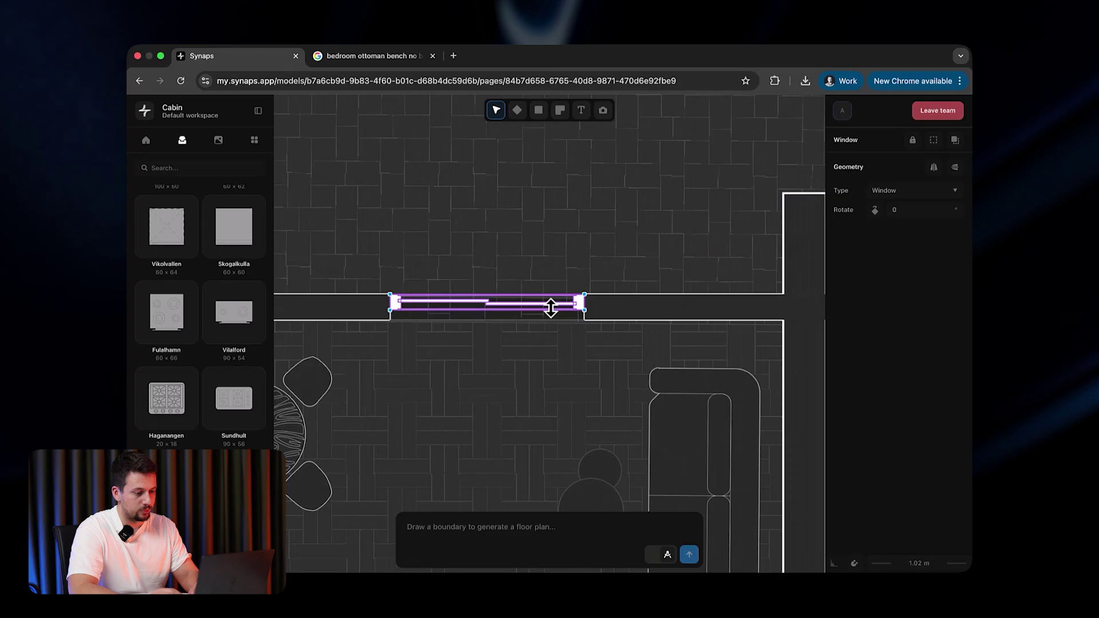
scroll(581, 312, "left", 3)
key("super+d")
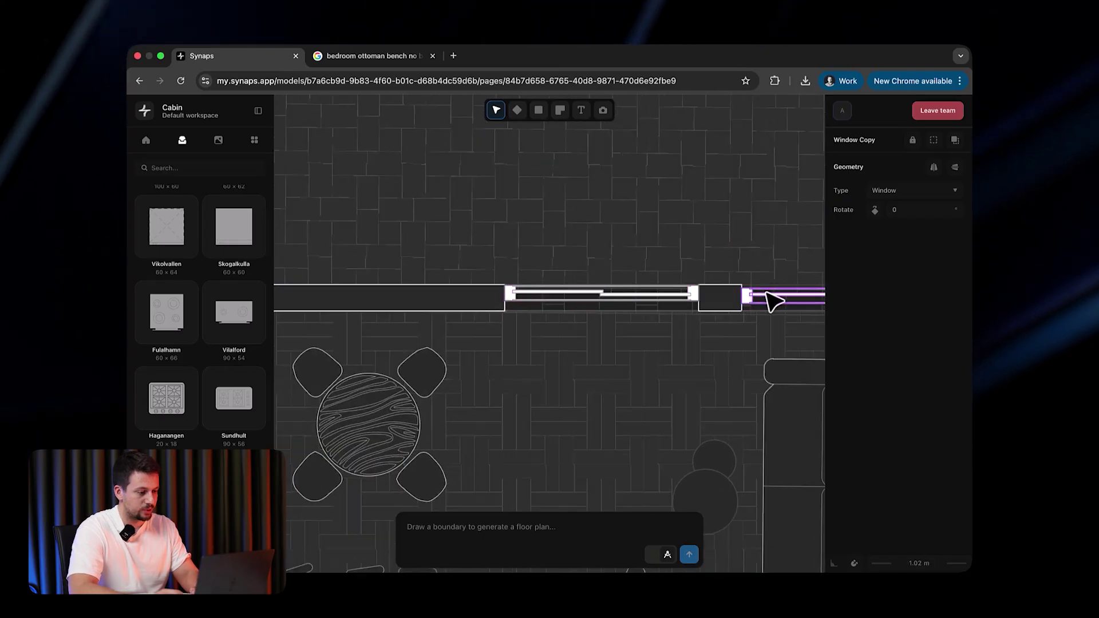
left_click_drag(756, 293, 318, 305)
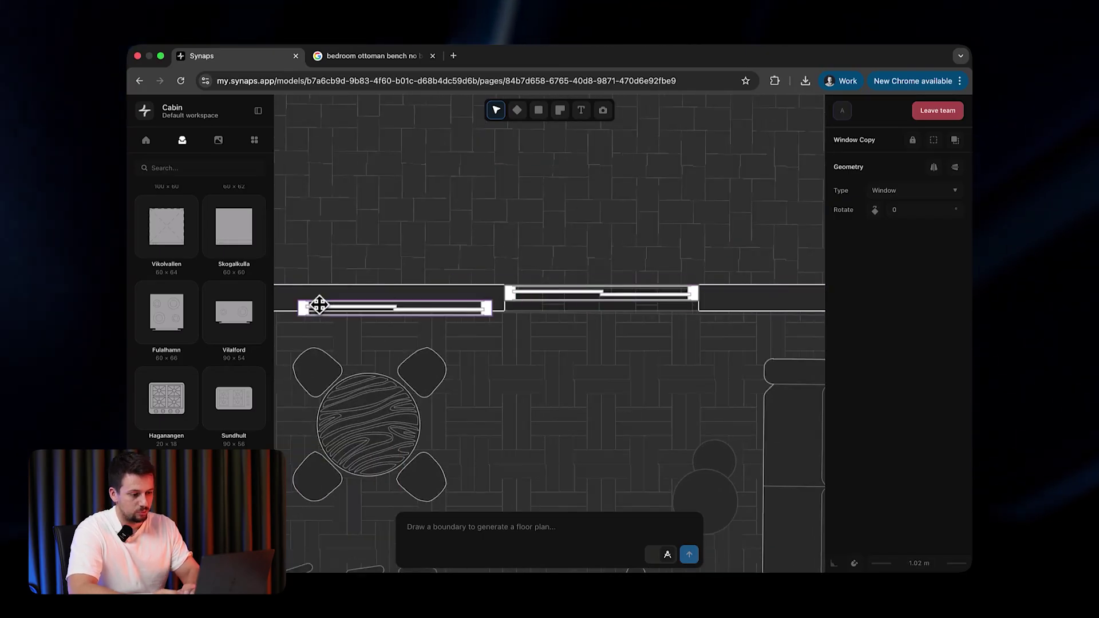
scroll(657, 294, "up", 5)
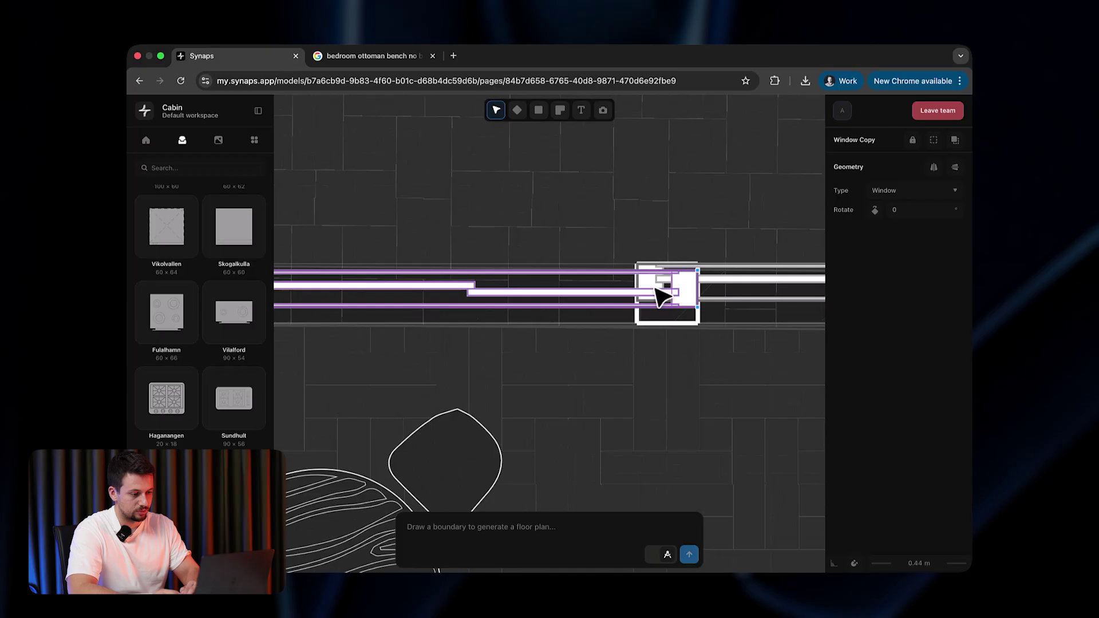
left_click_drag(751, 309, 617, 292)
scroll(618, 294, "down", 7)
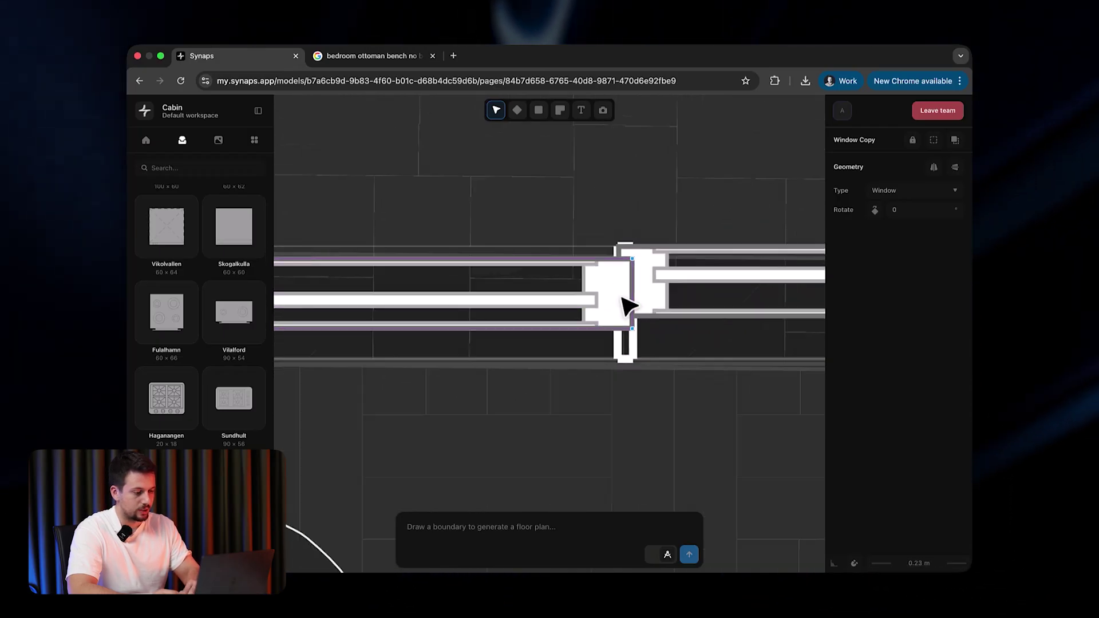
- Add a third copy of the window to the right of the other two, reaching close to the right exterior wall
key("ctrl+v")
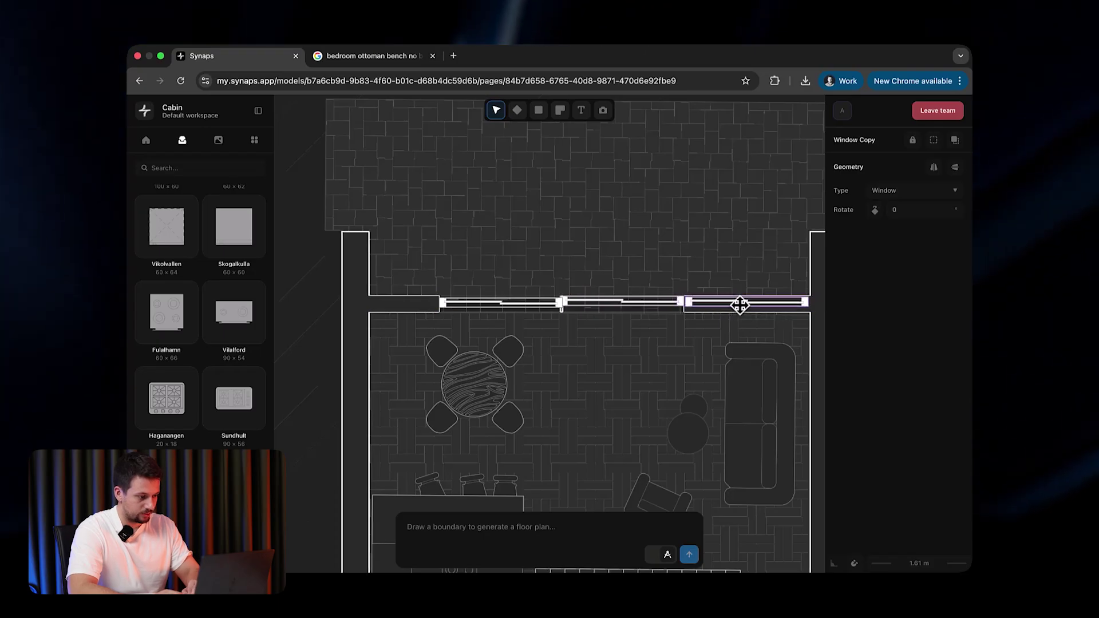
scroll(621, 274, "down", 5)
left_click(392, 285)
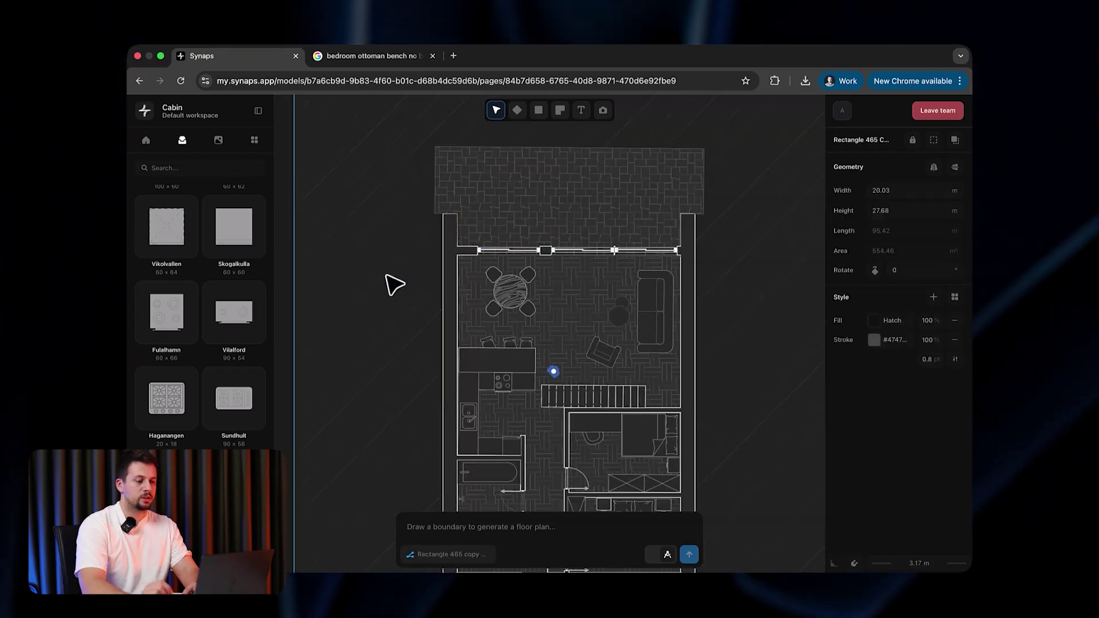
- Switch the AI prompt from floor plan generation to image generation
scroll(392, 285, "down", 5)
left_click(694, 387)
scroll(458, 228, "up", 5)
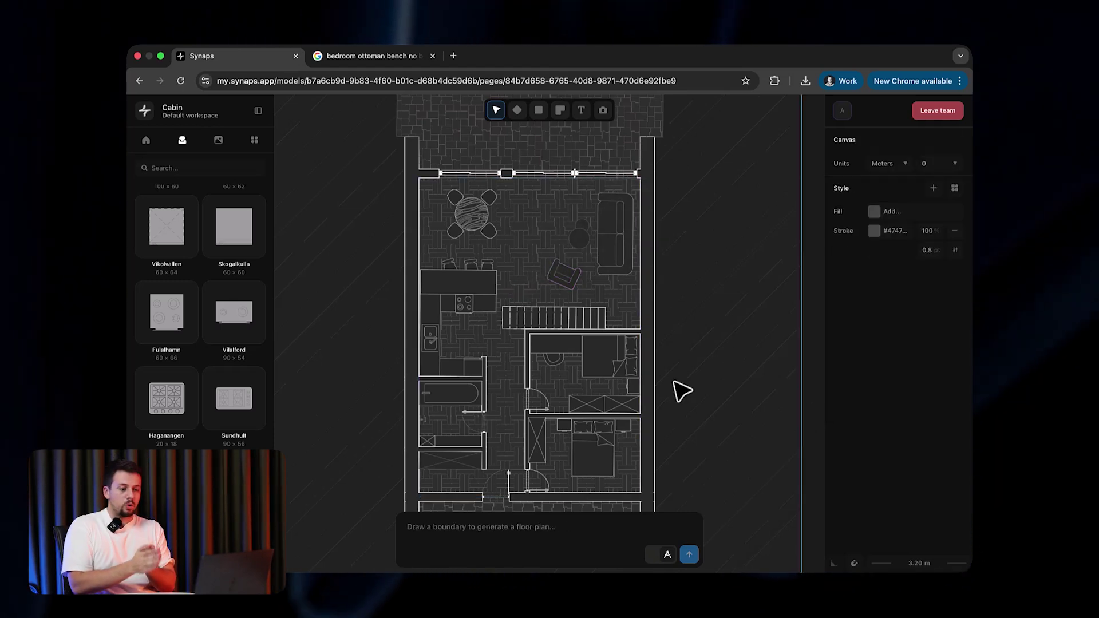
left_click(658, 560)
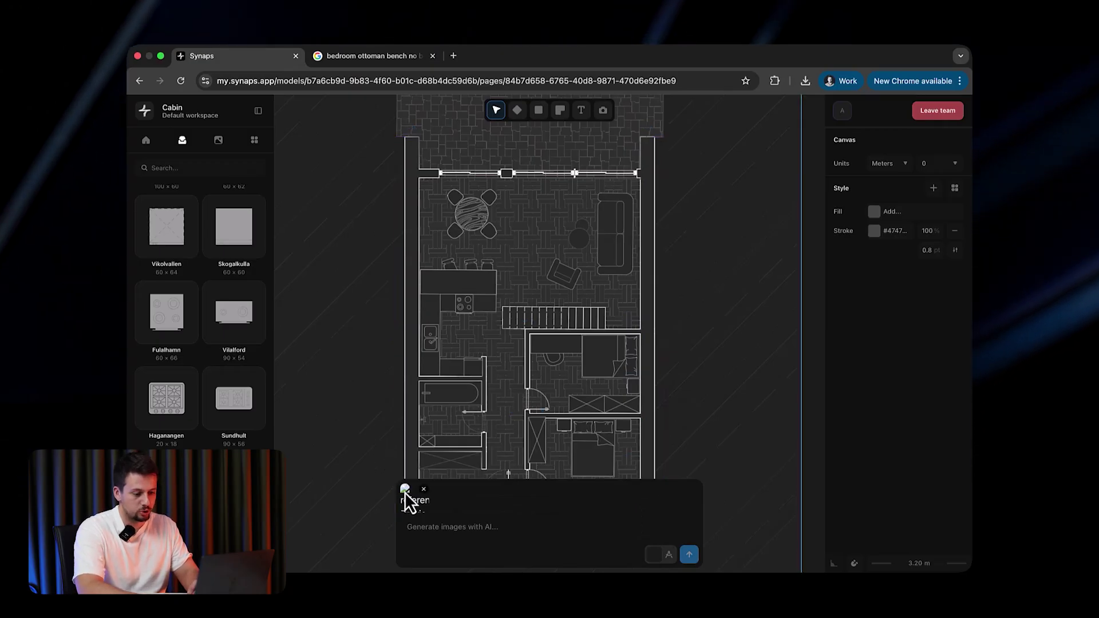
- Remove the attached reference from the AI prompt and place a camera beside the inner end of the kitchen island
left_click(423, 490)
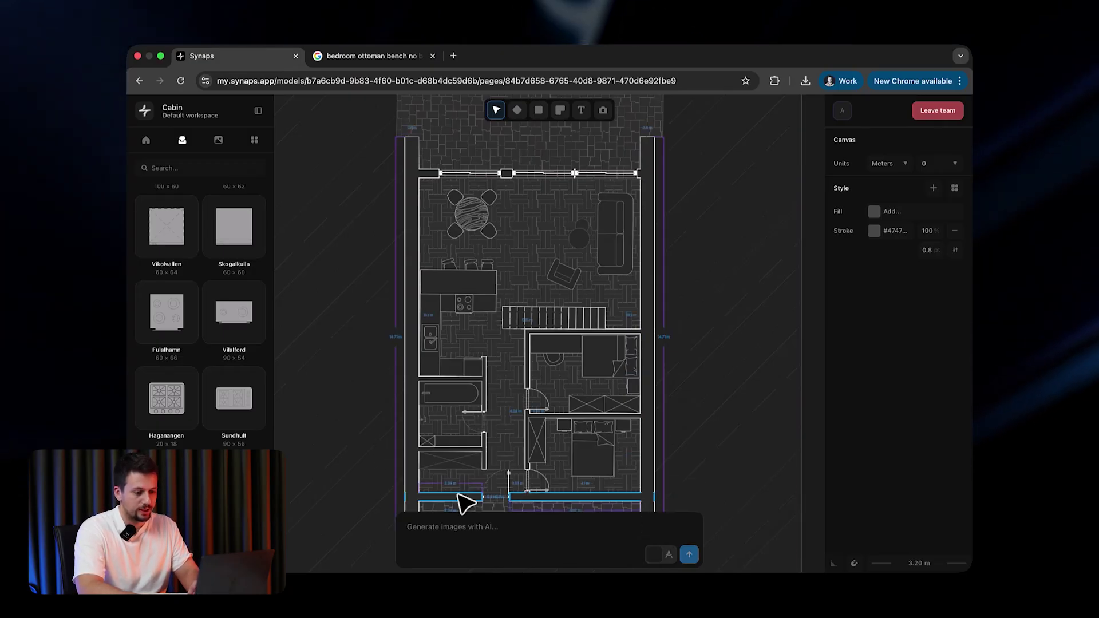
left_click(603, 111)
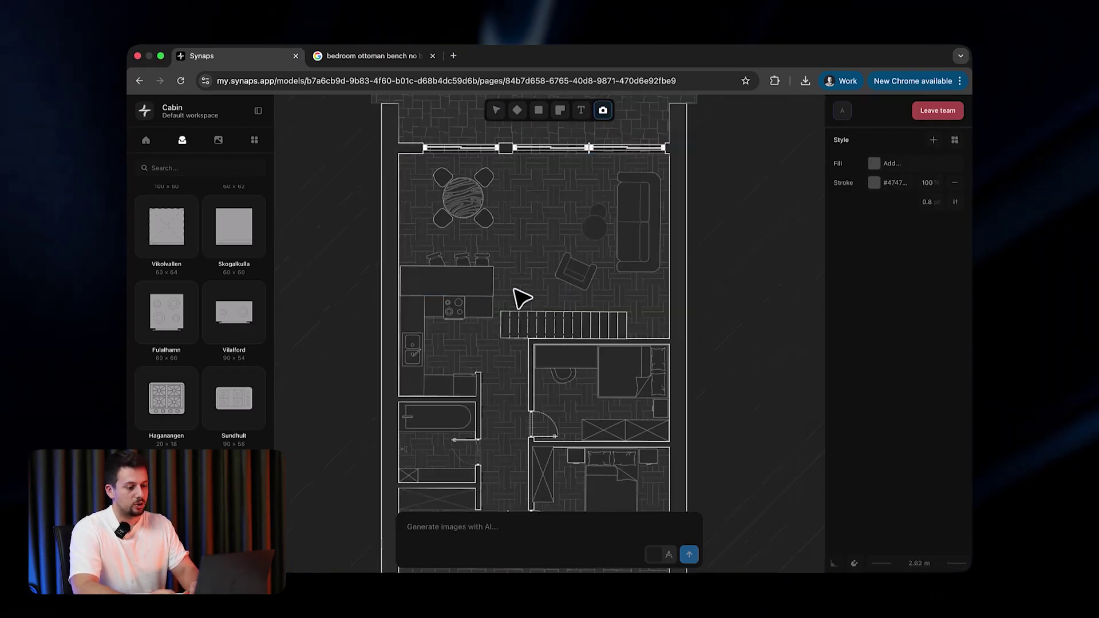
left_click(506, 293)
scroll(516, 303, "down", 5)
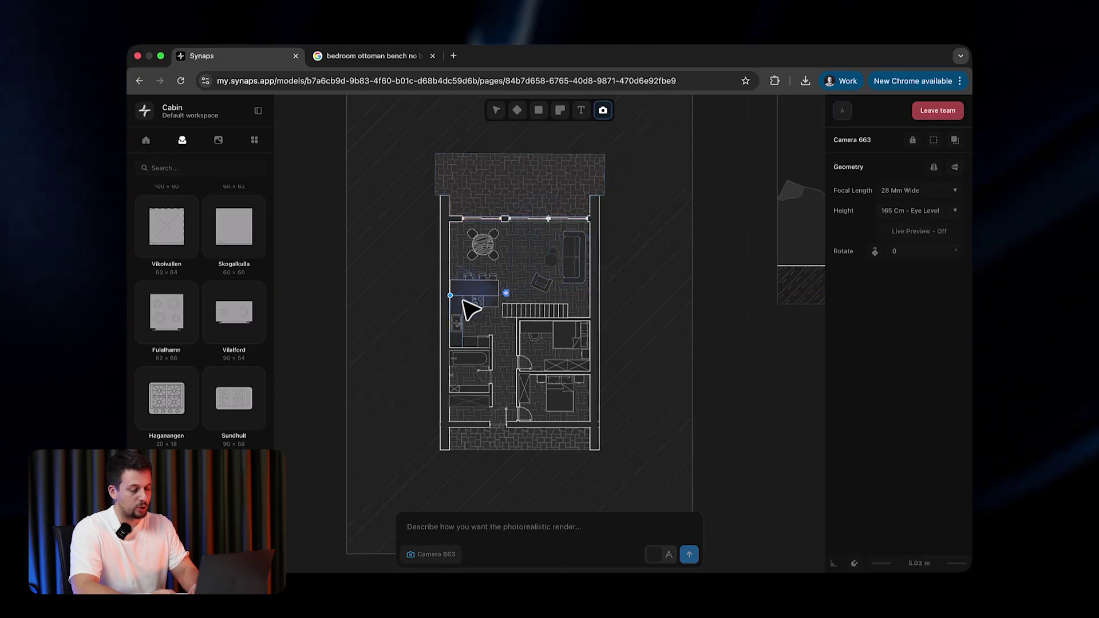
- Aim the camera toward the sofa and windows and set its focal length to 24 mm wide
left_click(902, 191)
left_click(904, 229)
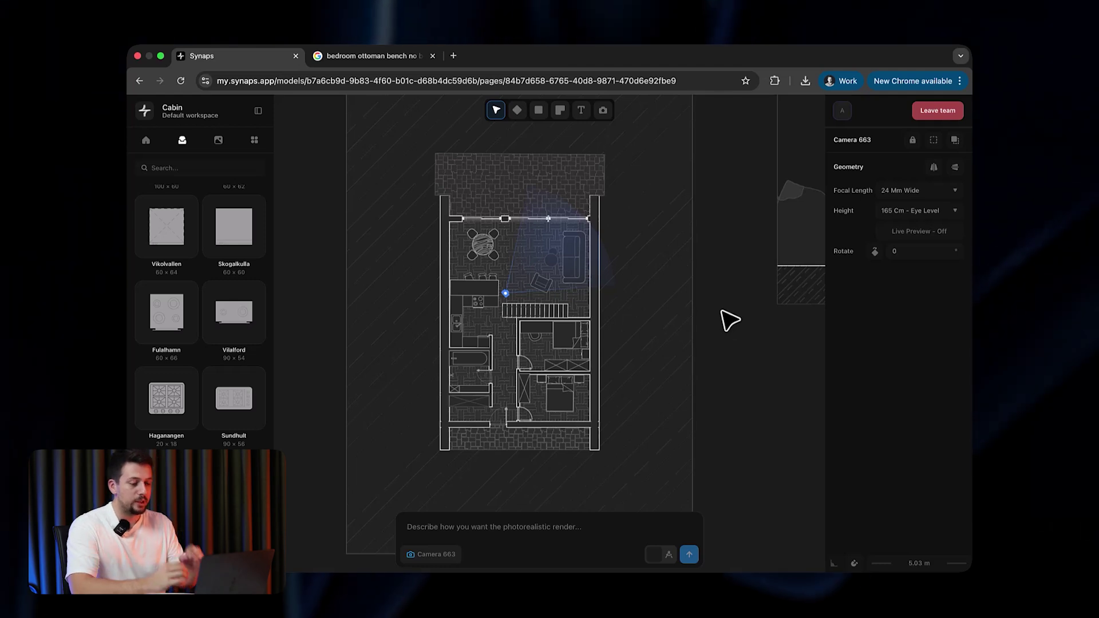
- Render the camera view with "create a realistic living room in a cabin in mountains in norway, make it overcast weather and also make it kengo kuma style"
left_click(497, 517)
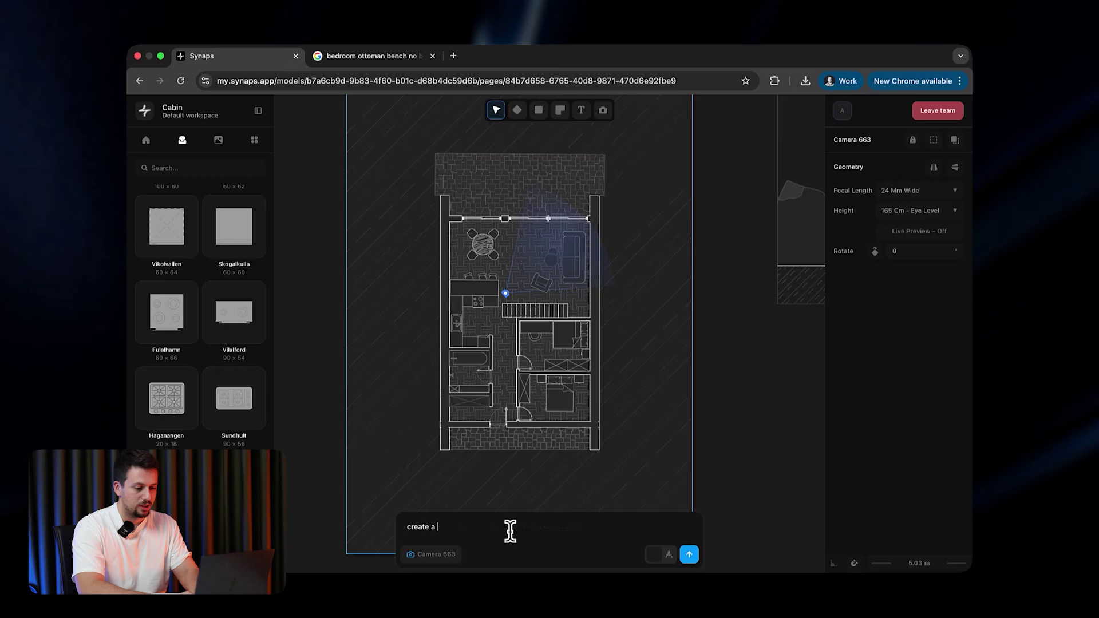
type("create a realistic living room in a cabin in mounta")
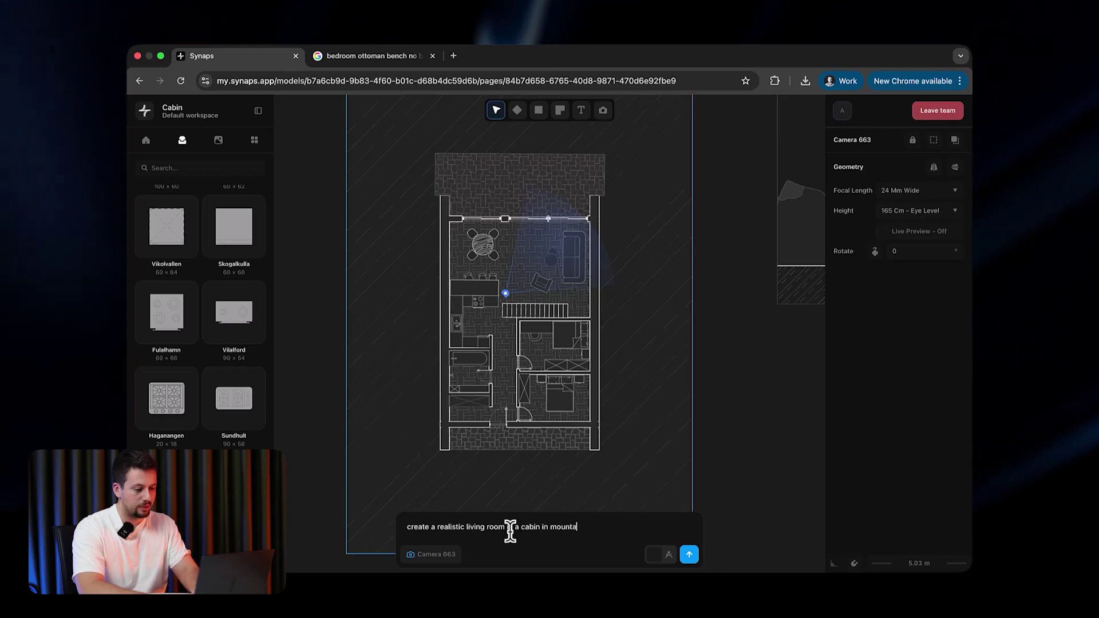
type("ins in norway")
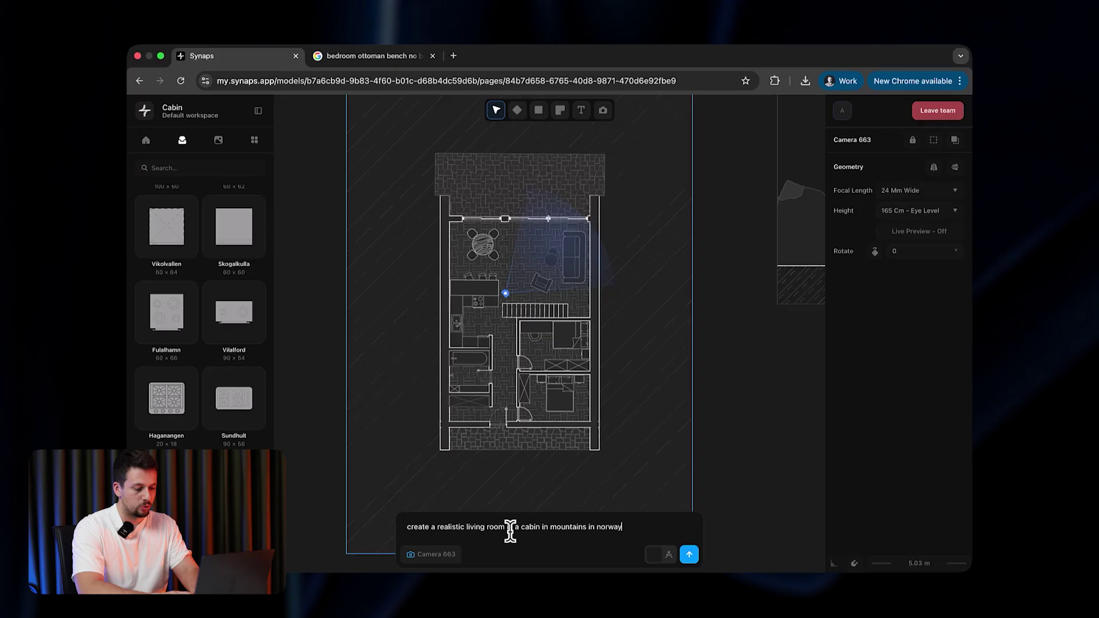
type(", make i")
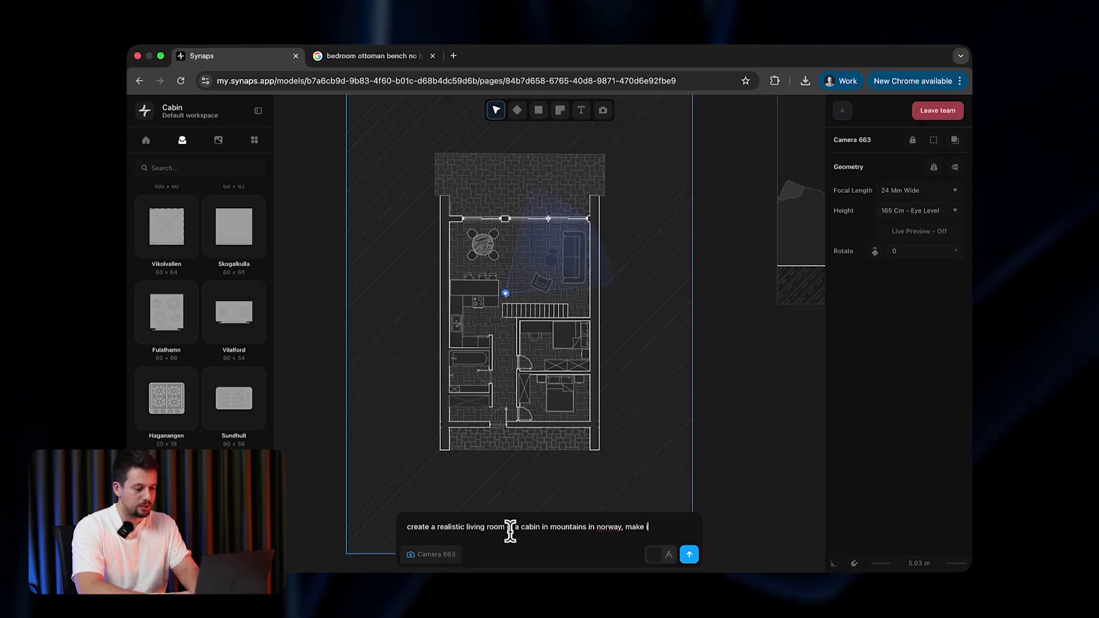
type("t overcast w")
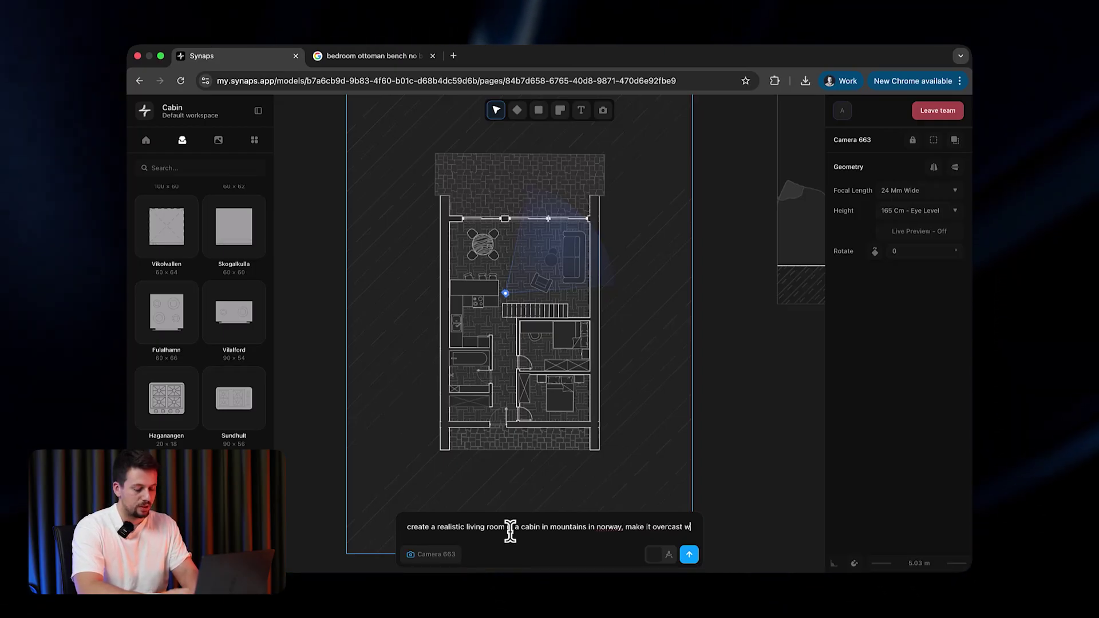
type("eather and also mak")
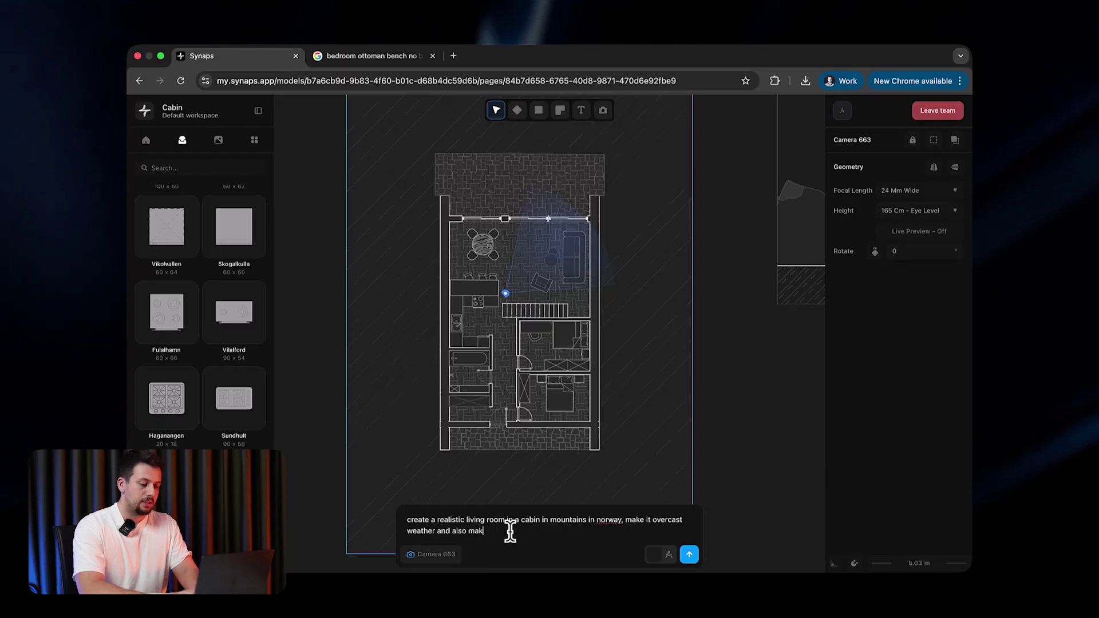
type("e it k")
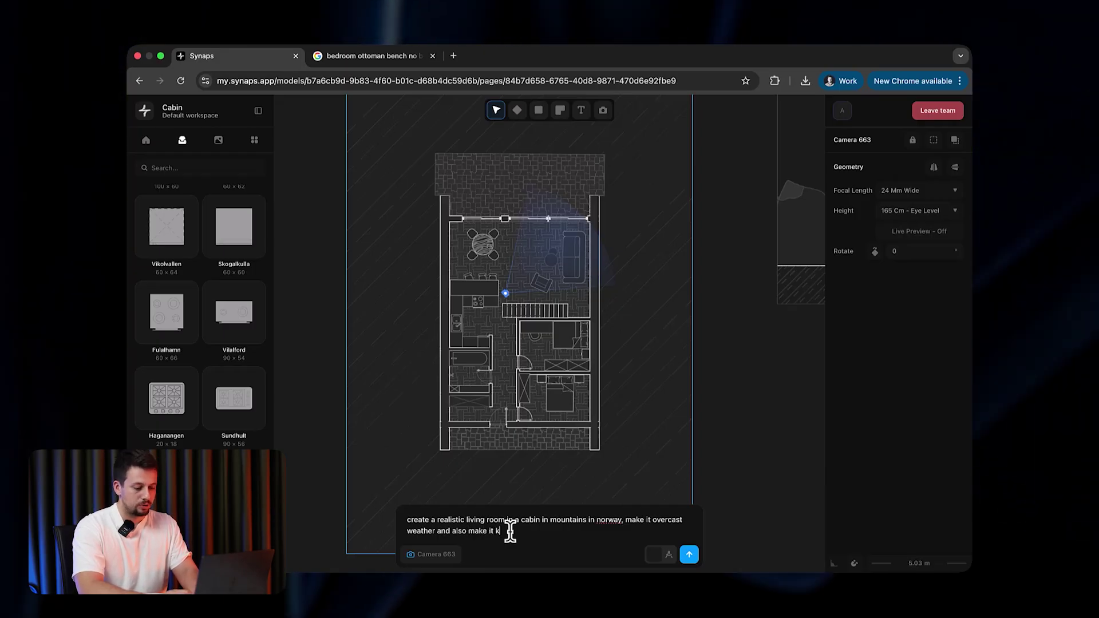
type("engo kuma styl")
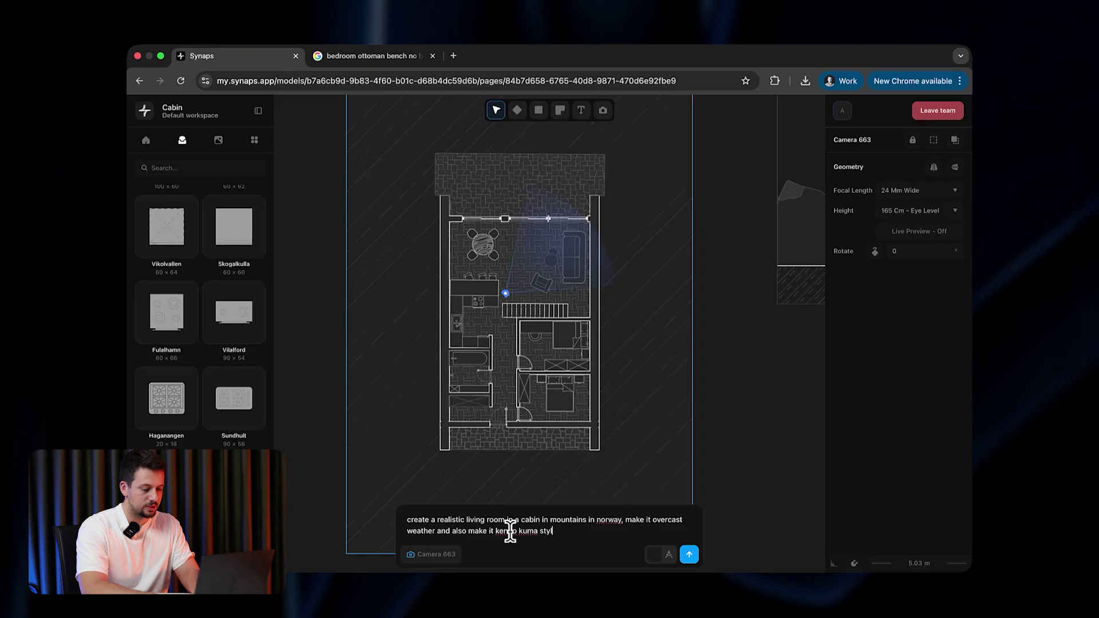
type("e")
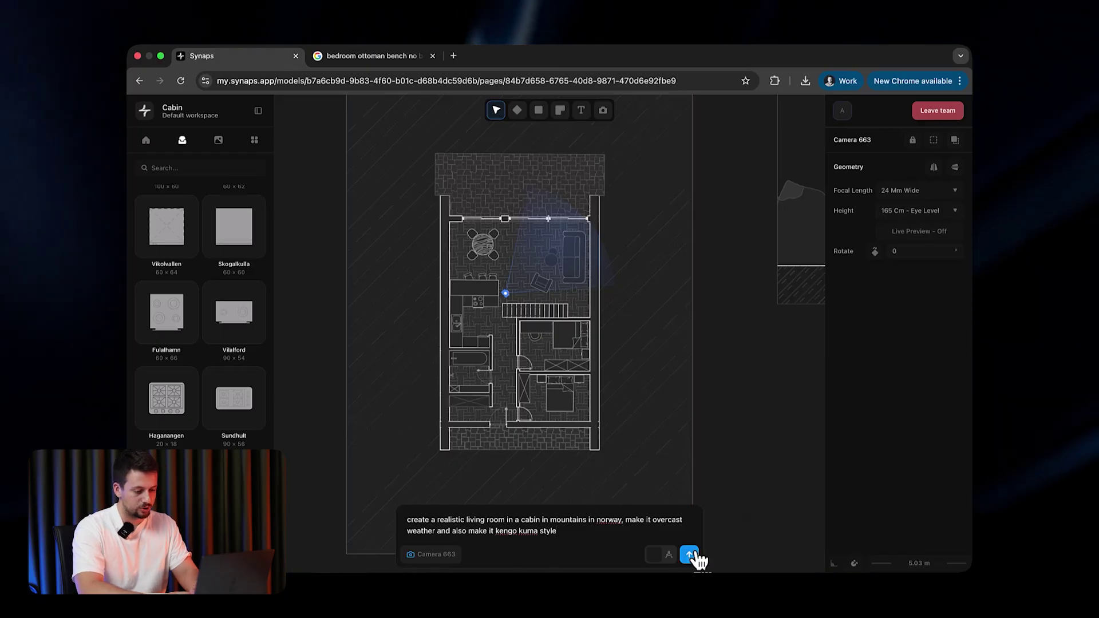
scroll(716, 483, "right", 5)
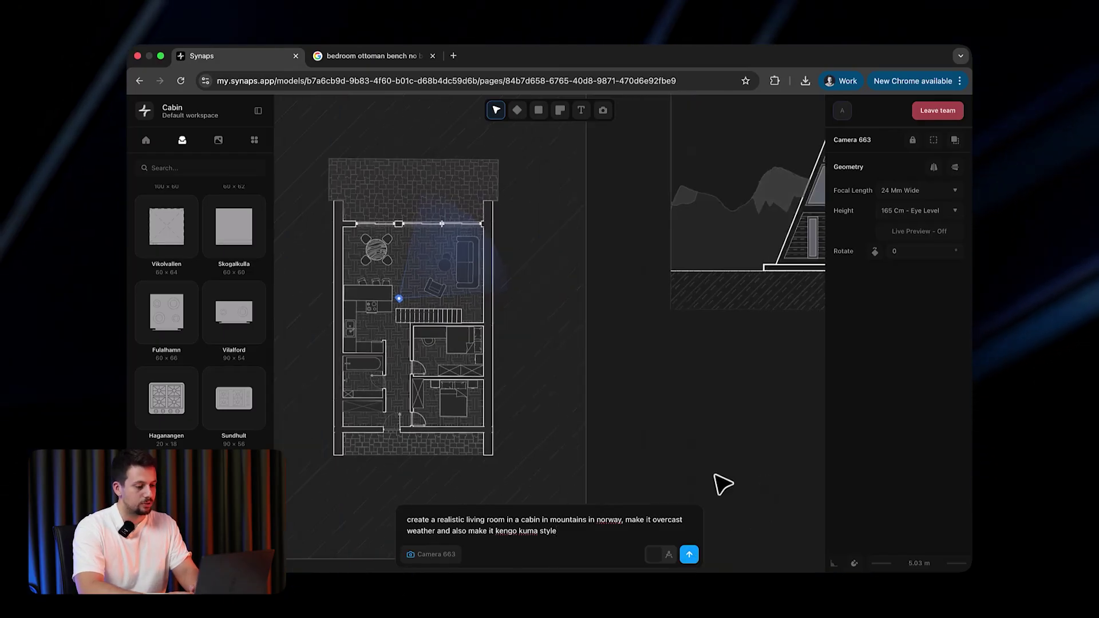
left_click(690, 555)
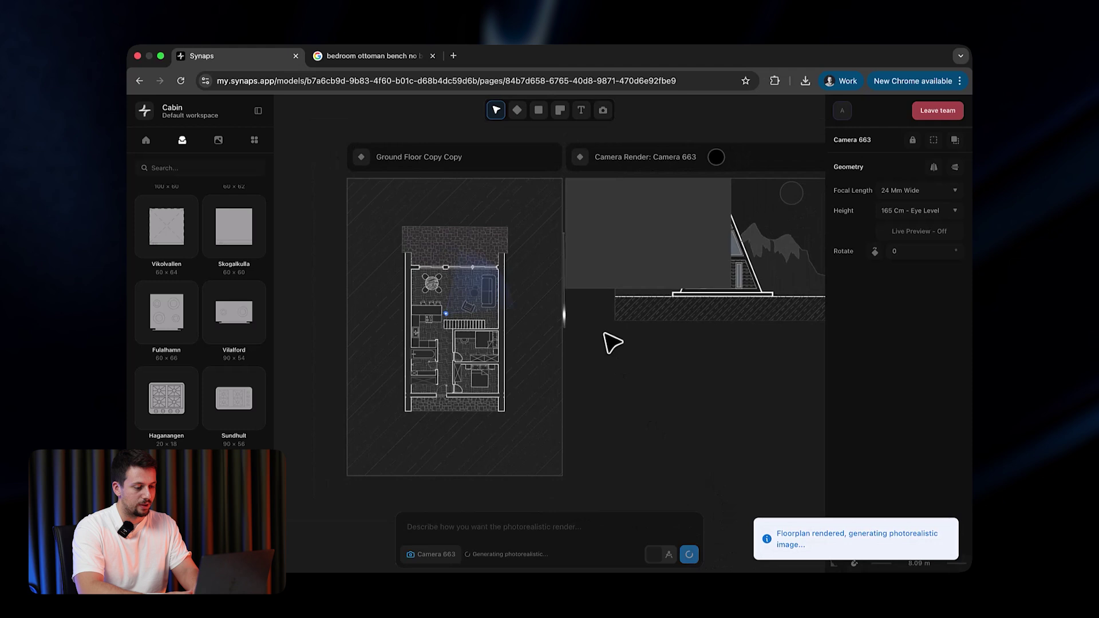
- Move the camera render frame below the elevation drawing and inspect the generated living room image
left_click_drag(559, 201, 633, 378)
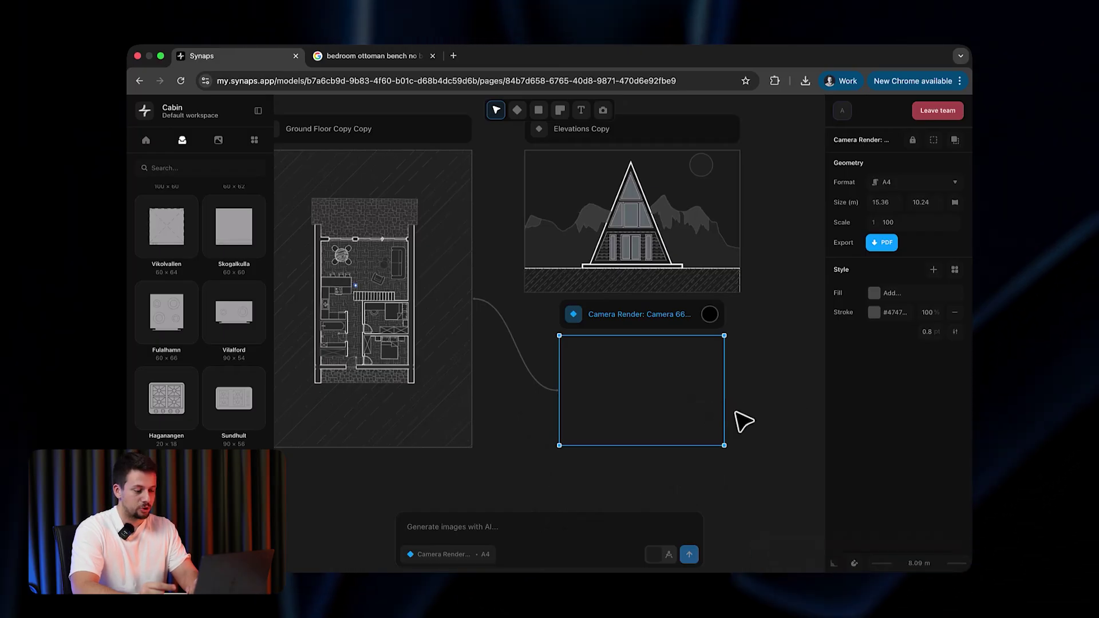
scroll(744, 422, "up", 5)
scroll(728, 385, "left", 4)
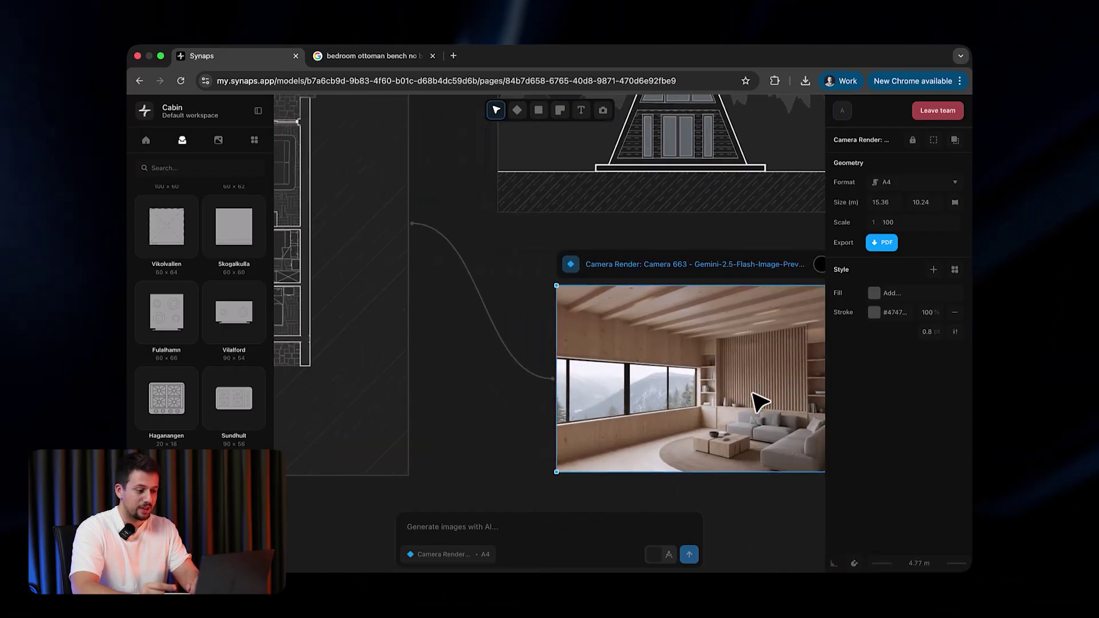
scroll(488, 414, "down", 5)
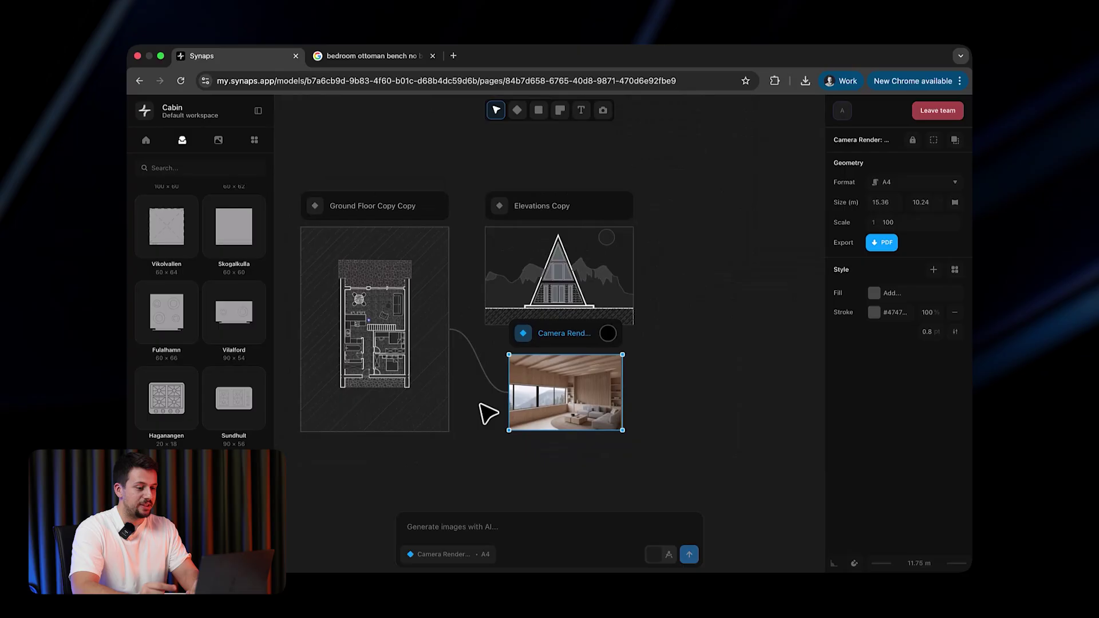
scroll(589, 417, "up", 4)
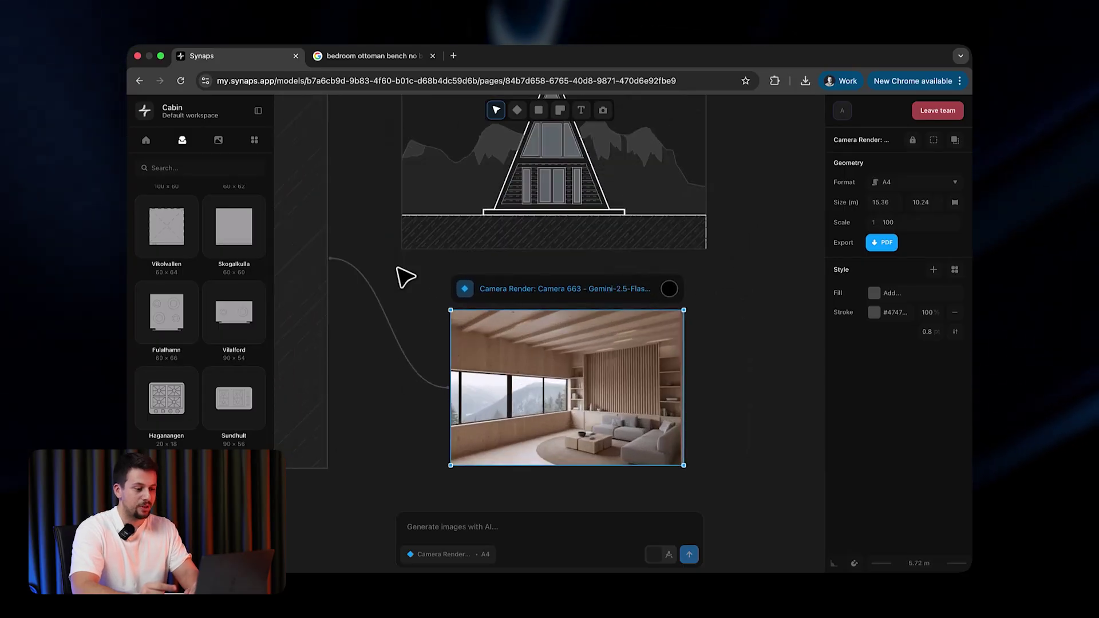
scroll(406, 277, "left", 4)
scroll(389, 266, "up", 1)
scroll(549, 354, "right", 3)
scroll(550, 354, "down", 2)
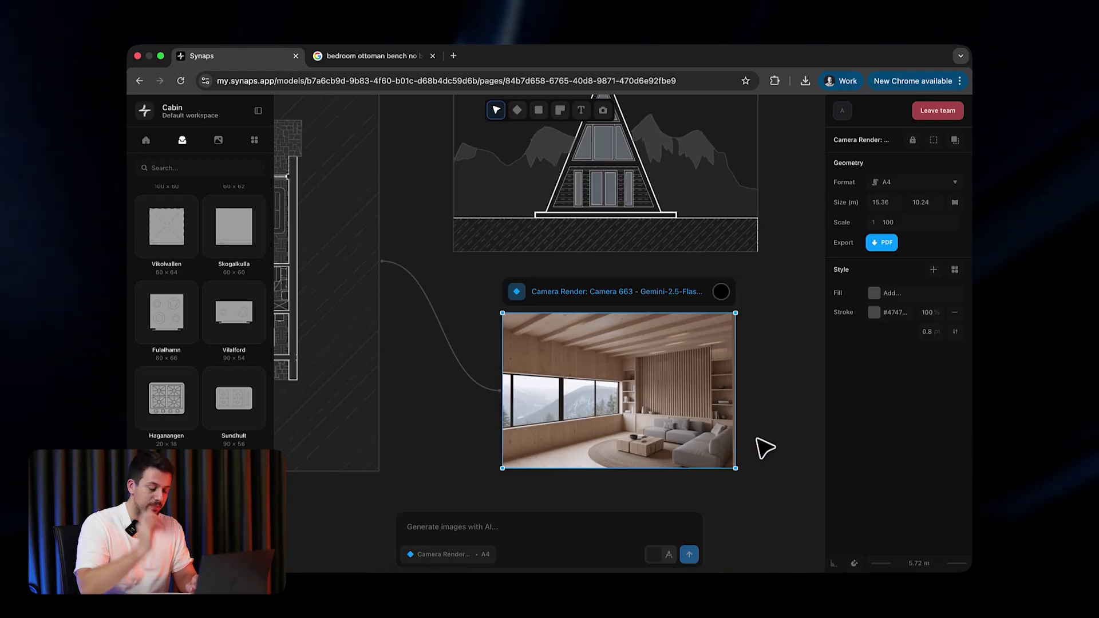
- Prompt a new version of the living room render with windows 2 meters high, at floor to ceiling height
scroll(663, 435, "up", 3, "ctrl")
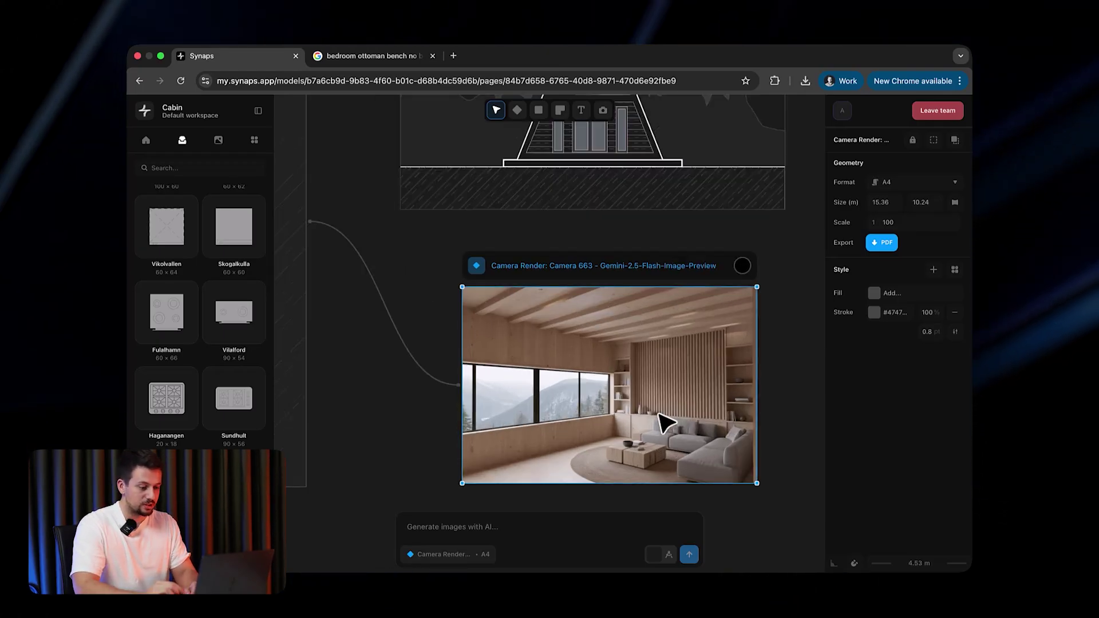
scroll(652, 415, "down", 2)
scroll(653, 415, "right", 2)
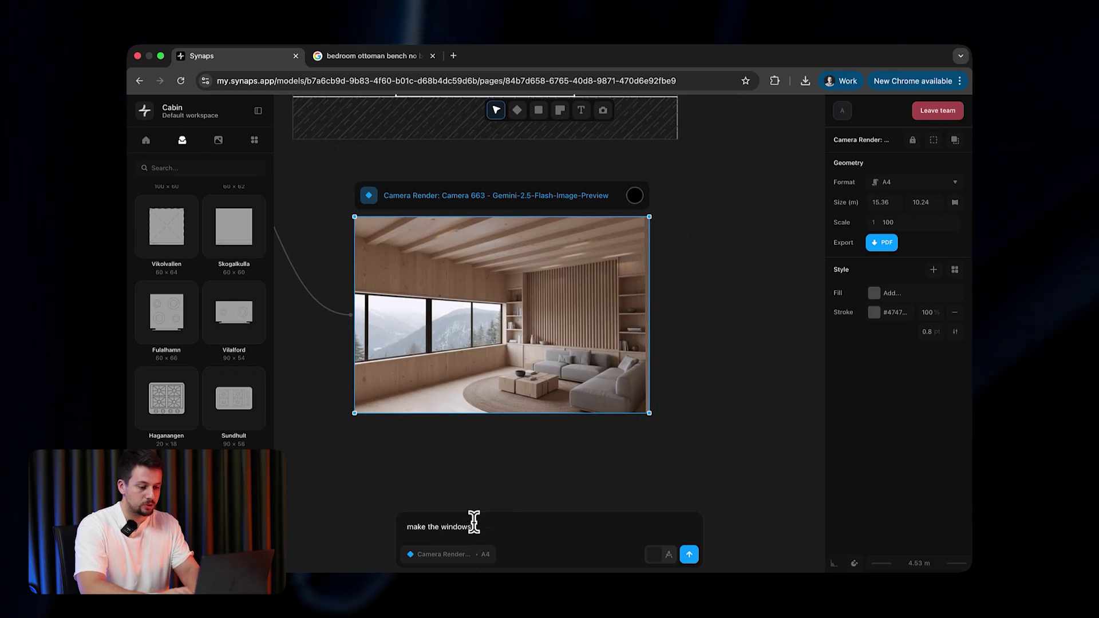
type("2 meters high, so floo")
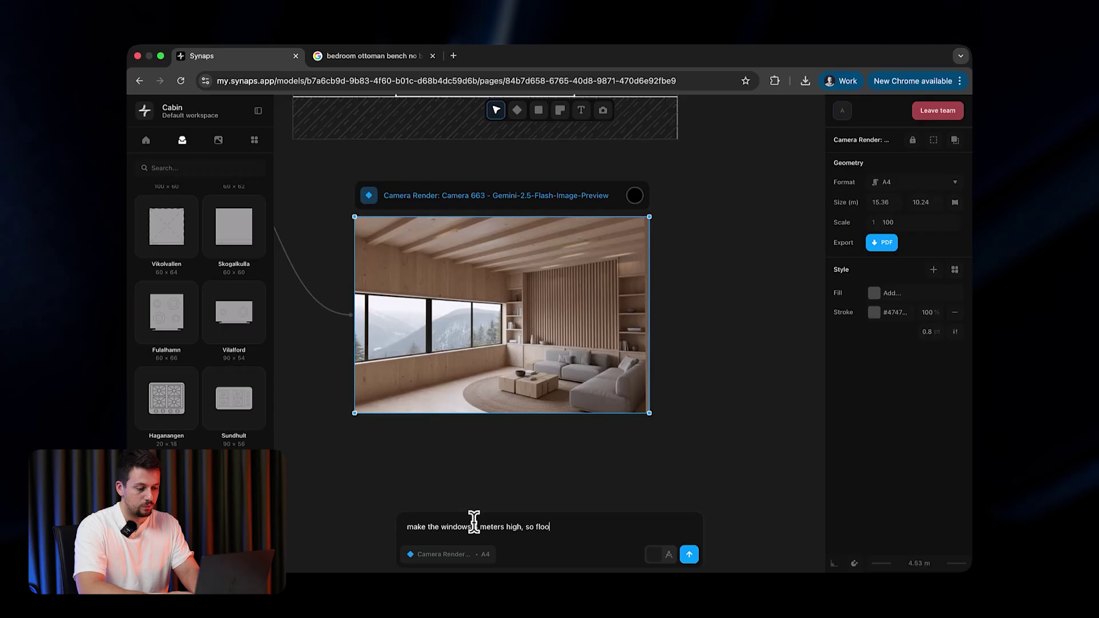
type("r to ceiling hei")
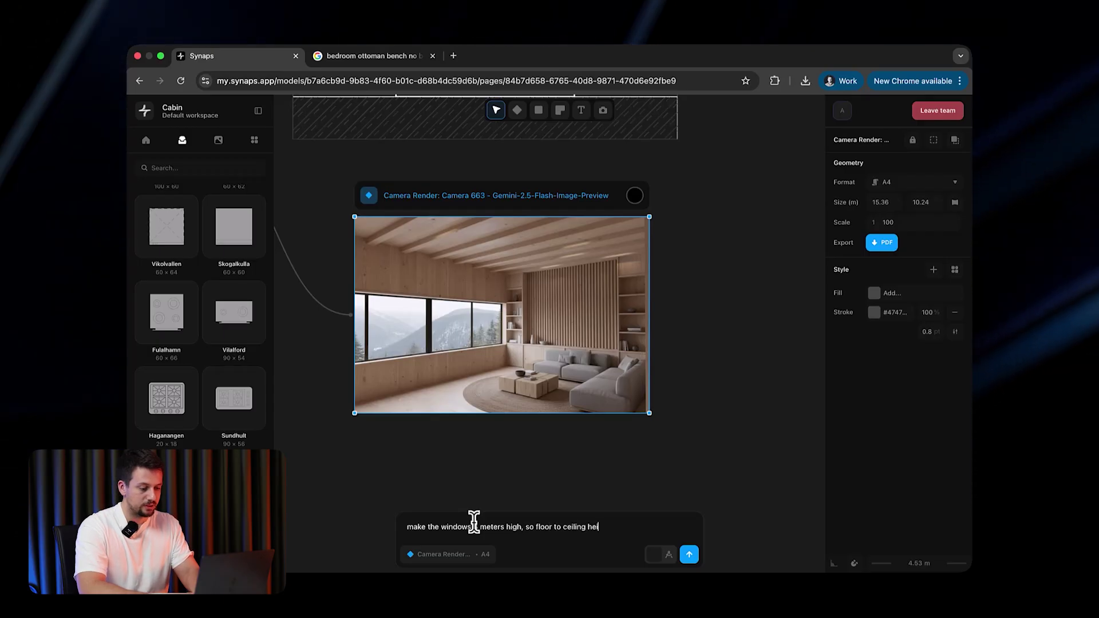
type("g")
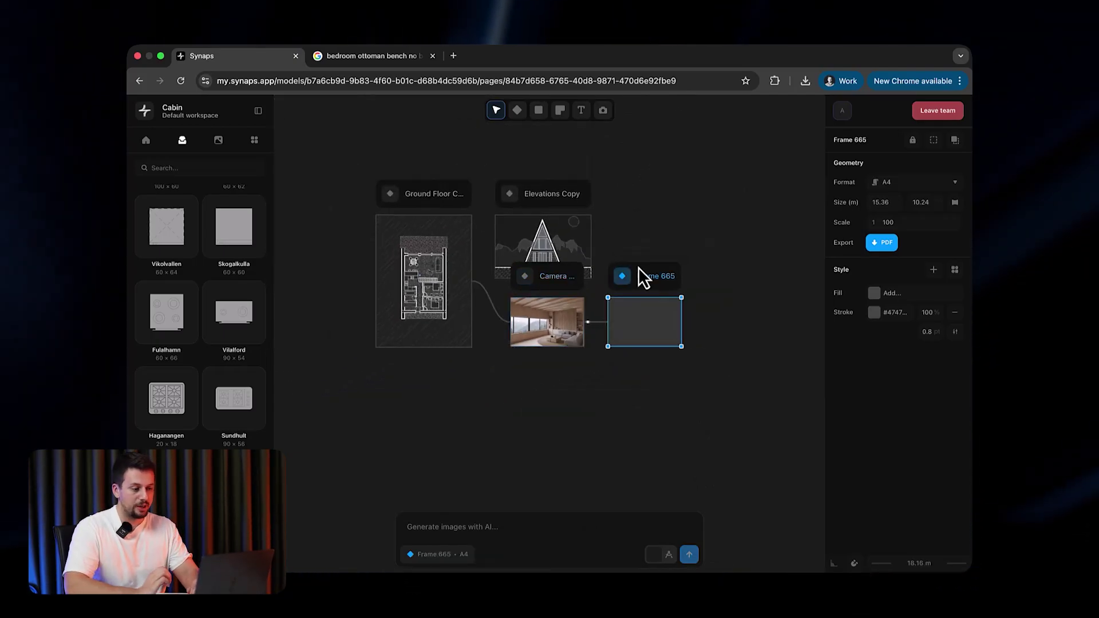
- Move the new image frame lower and to the right of the camera render and inspect its windows
left_click_drag(640, 283, 658, 334)
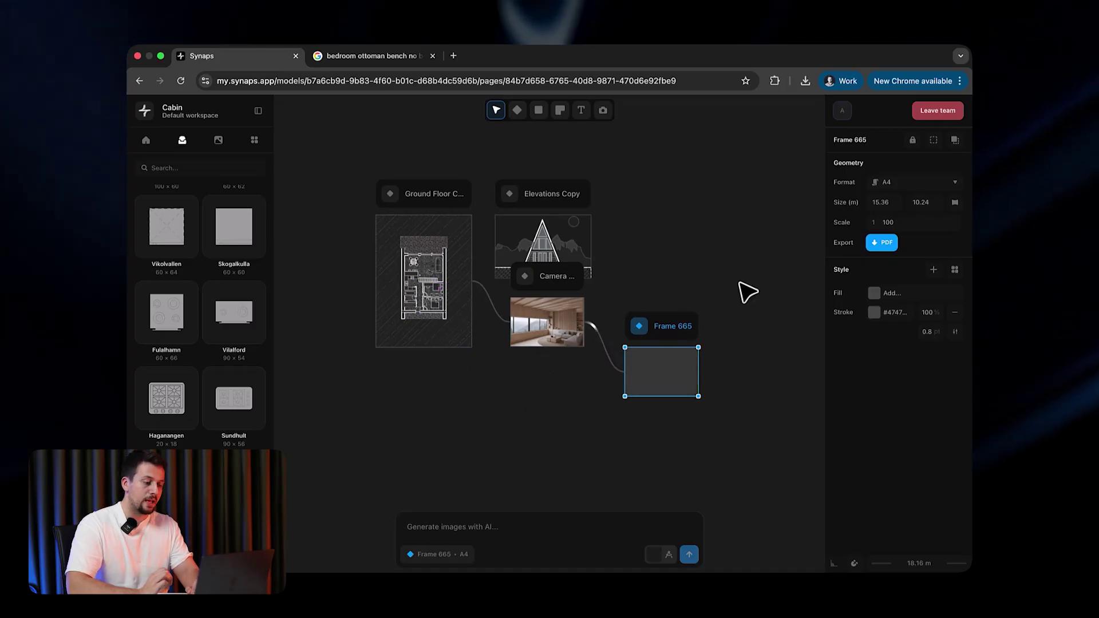
scroll(741, 290, "right", 5)
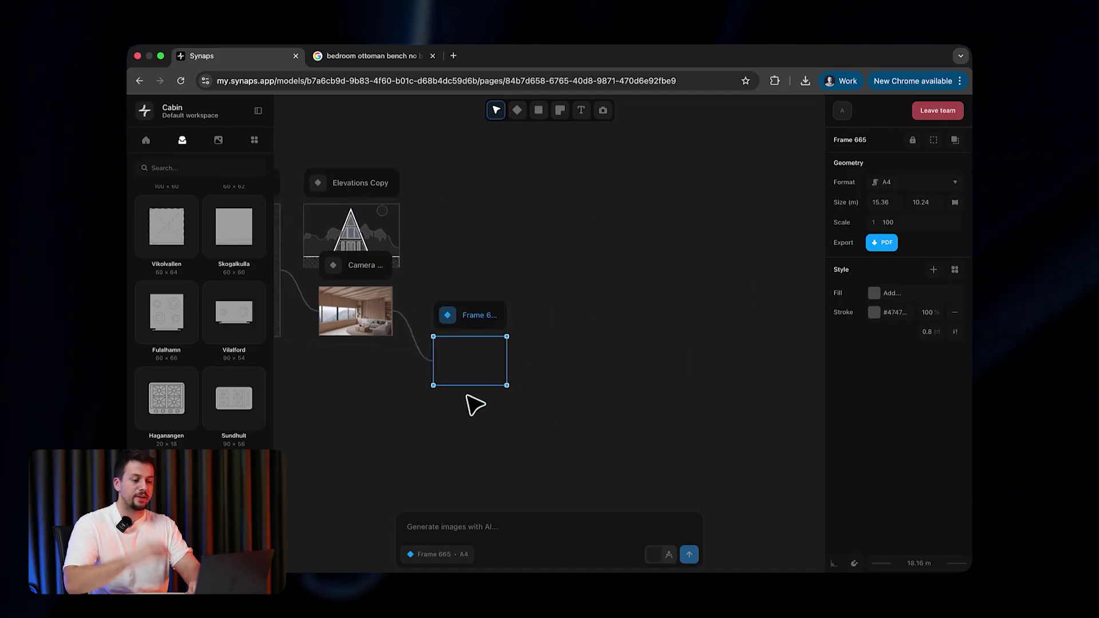
scroll(475, 404, "up", 5, "ctrl")
scroll(658, 373, "up", 5, "ctrl")
scroll(658, 373, "left", 3)
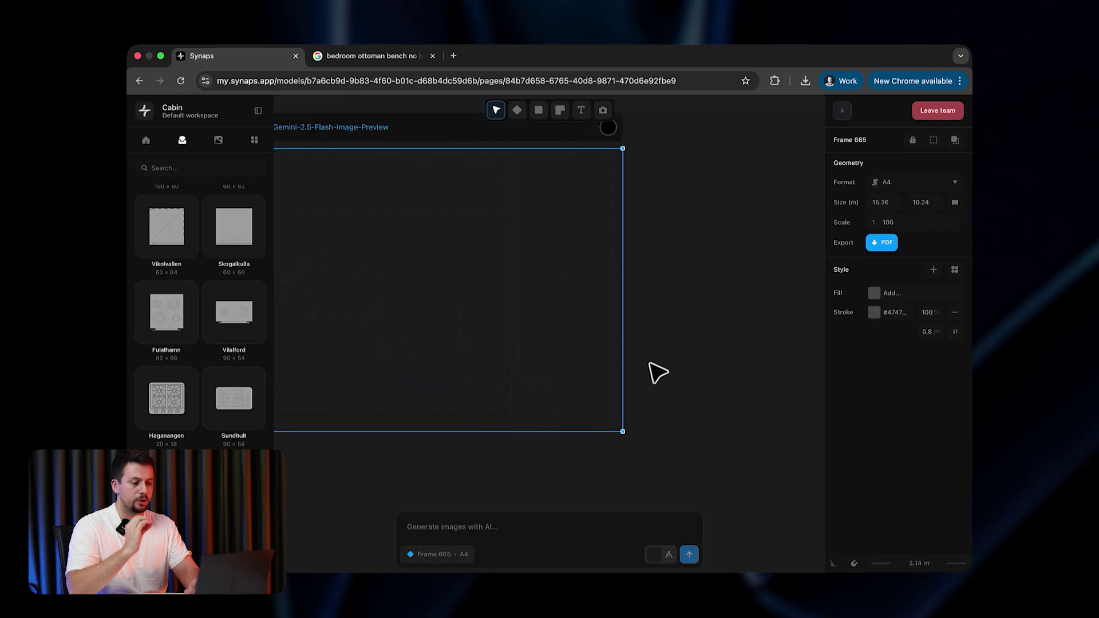
scroll(658, 372, "left", 3)
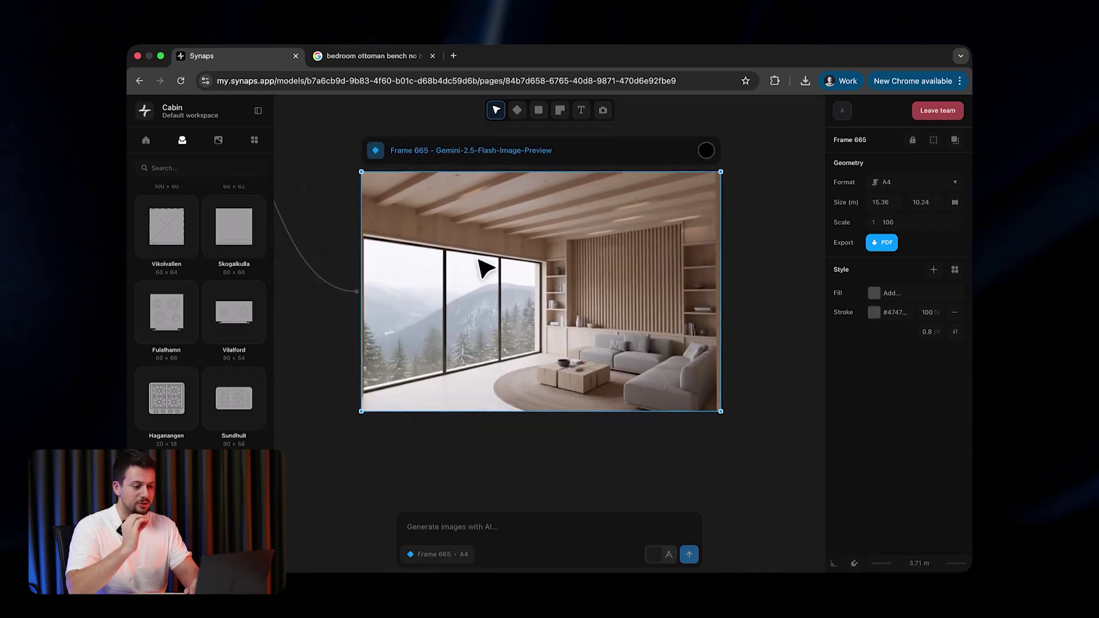
scroll(541, 342, "down", 5, "ctrl")
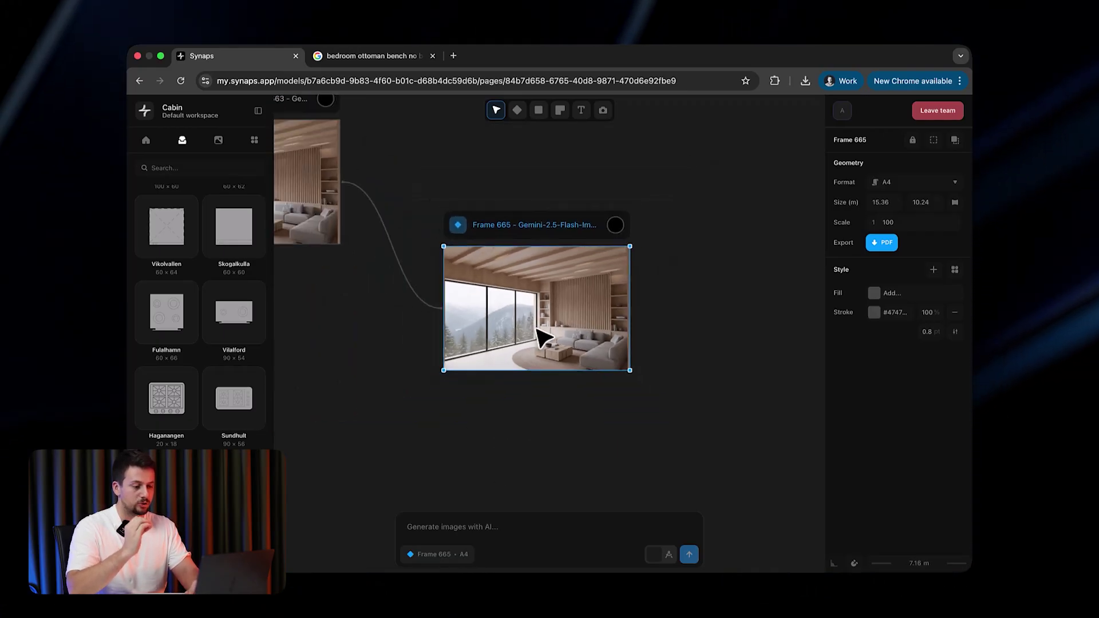
- Generate another version of the floor-to-ceiling window image with the prompt "make this scandinavian style"
scroll(689, 319, "up", 3, "ctrl")
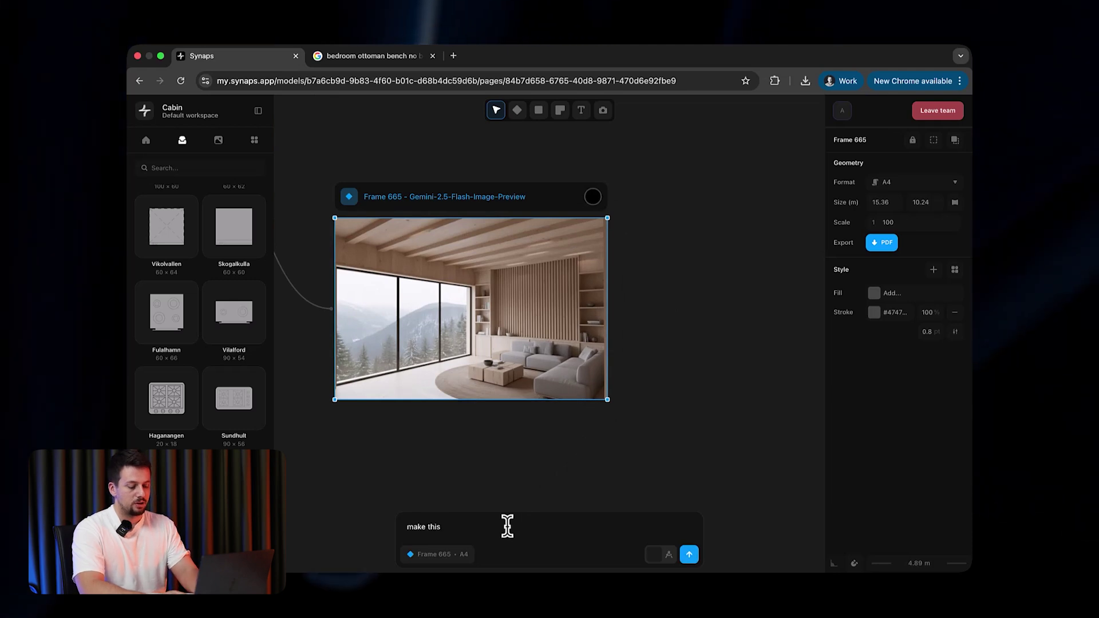
type("od")
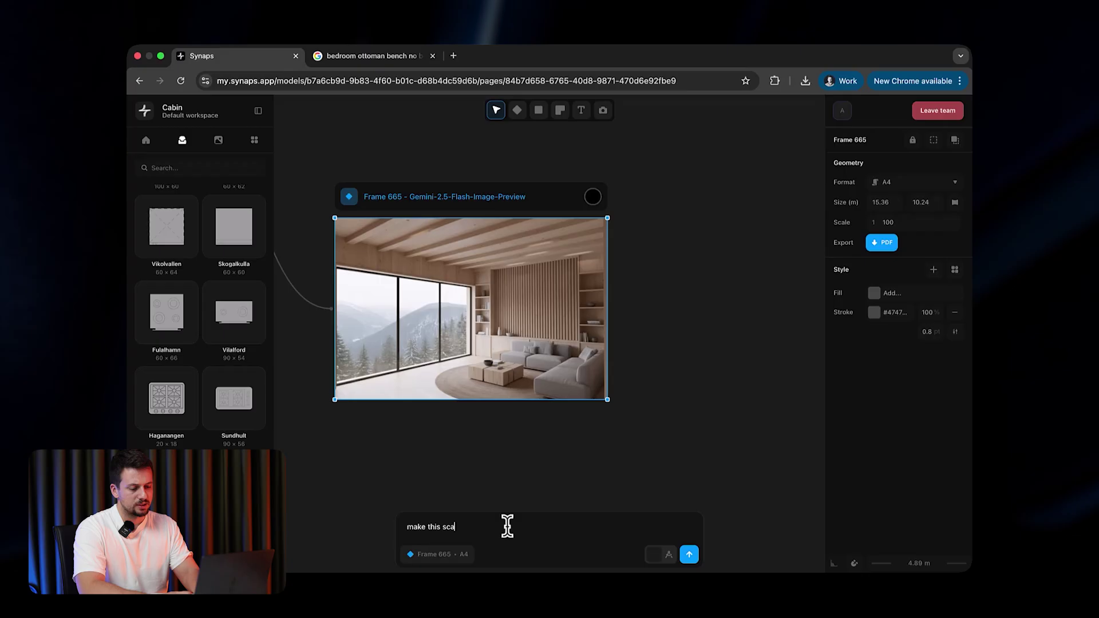
type("ian style")
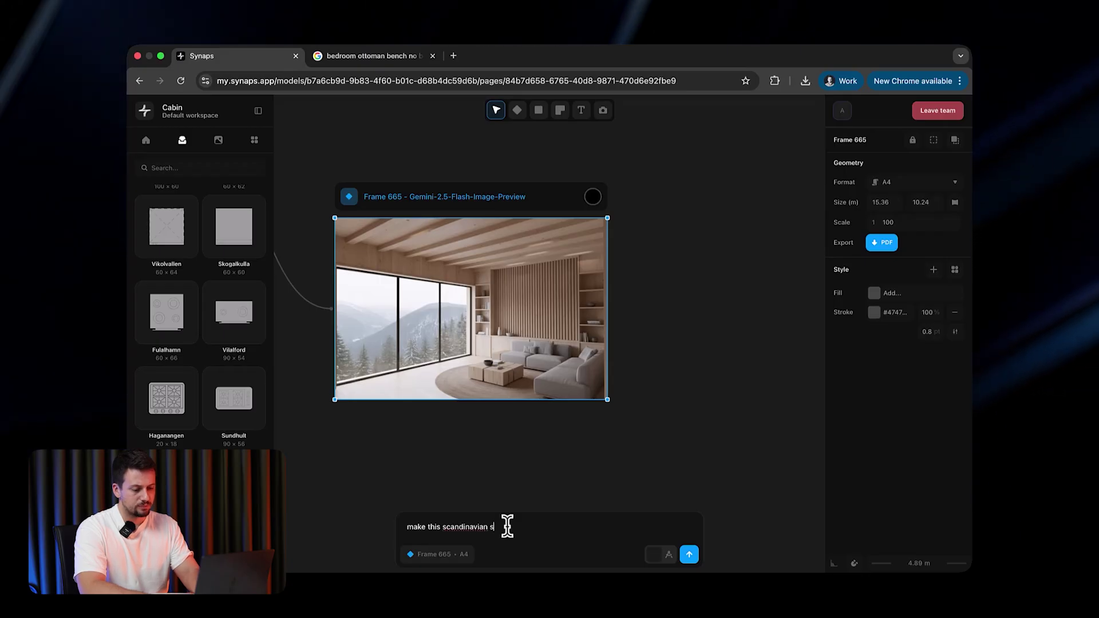
left_click(689, 554)
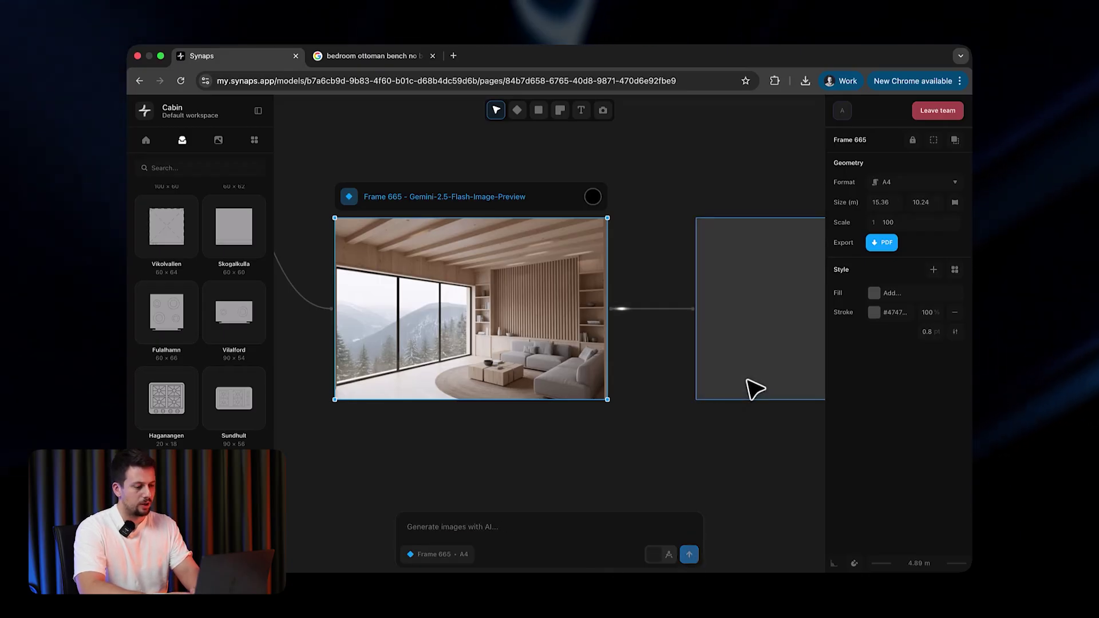
- Generate a version of the floor-to-ceiling window image with the prompt "make it concrete brutalist style" and place its frame below the Scandinavian version
left_click(468, 518)
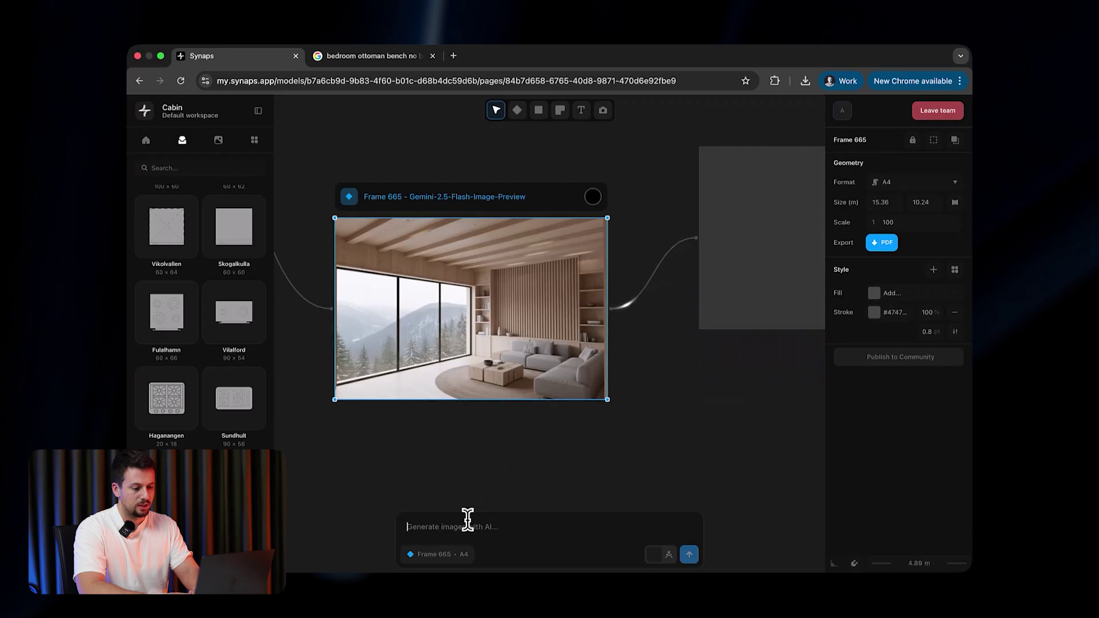
type("make it concr")
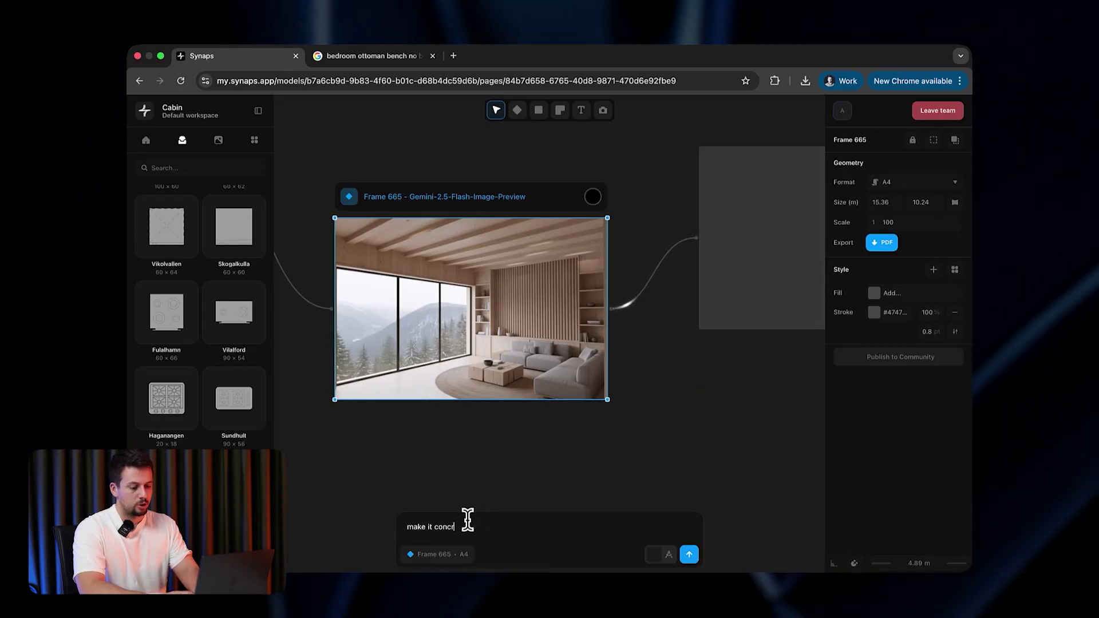
type("ete brutali")
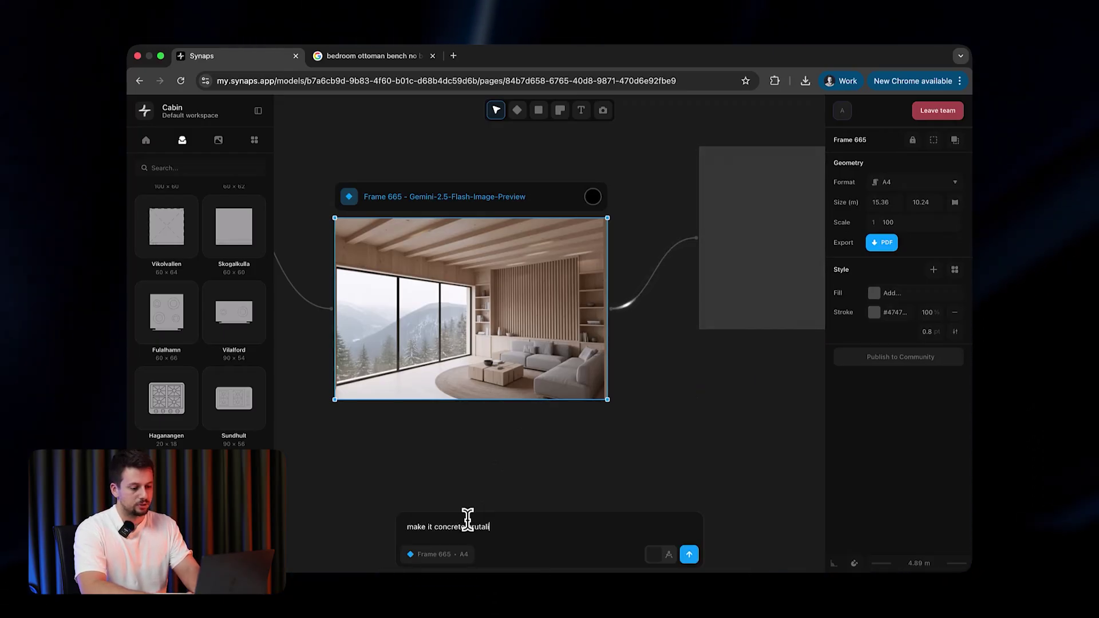
type("st syle")
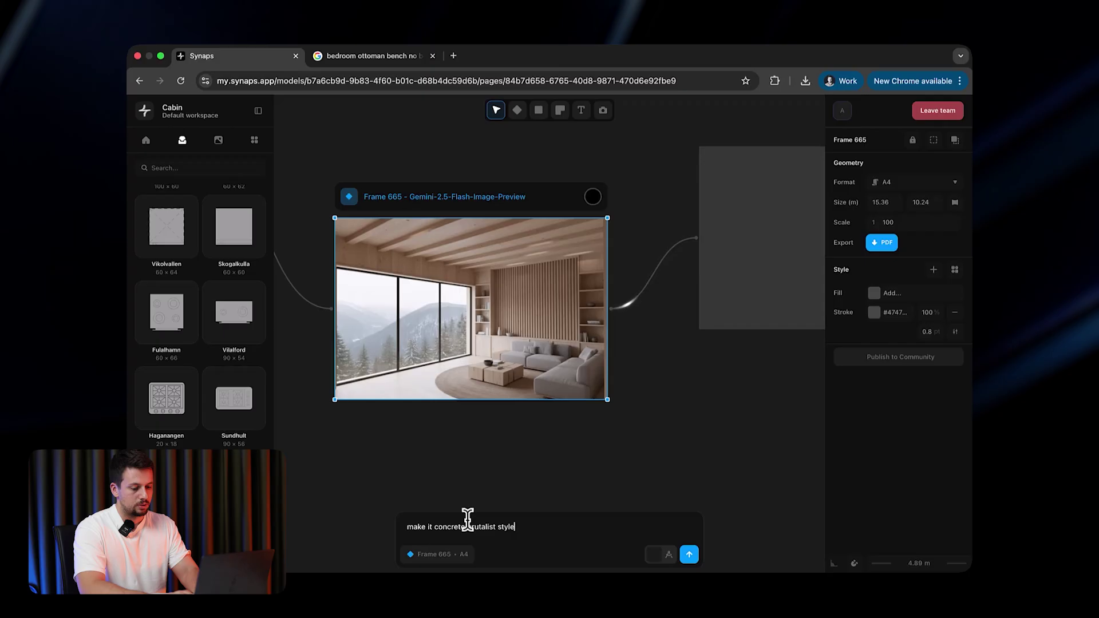
key("Return")
scroll(541, 398, "down", 3)
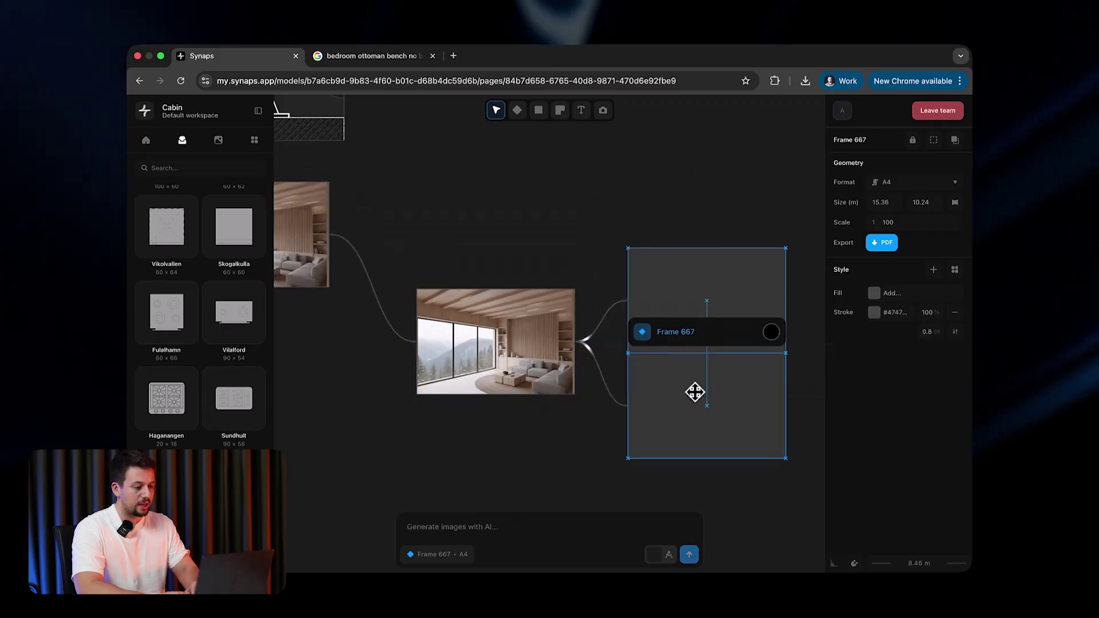
left_click(538, 262)
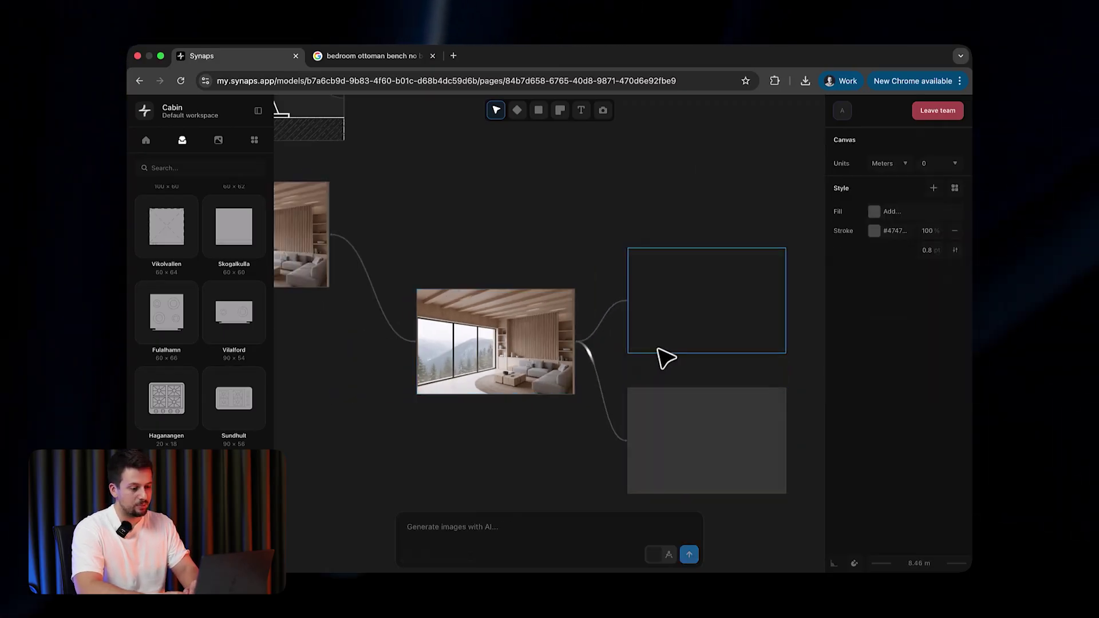
- Move the Scandinavian style image frame slightly higher and inspect the render up close
left_click(704, 285)
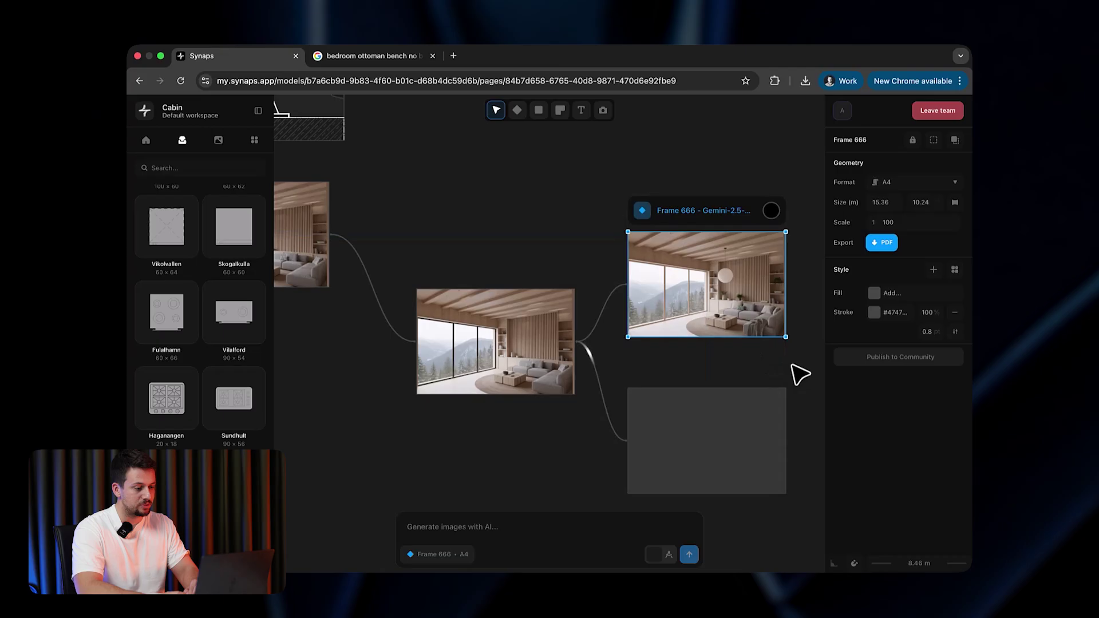
scroll(798, 375, "up", 2)
scroll(799, 375, "right", 2)
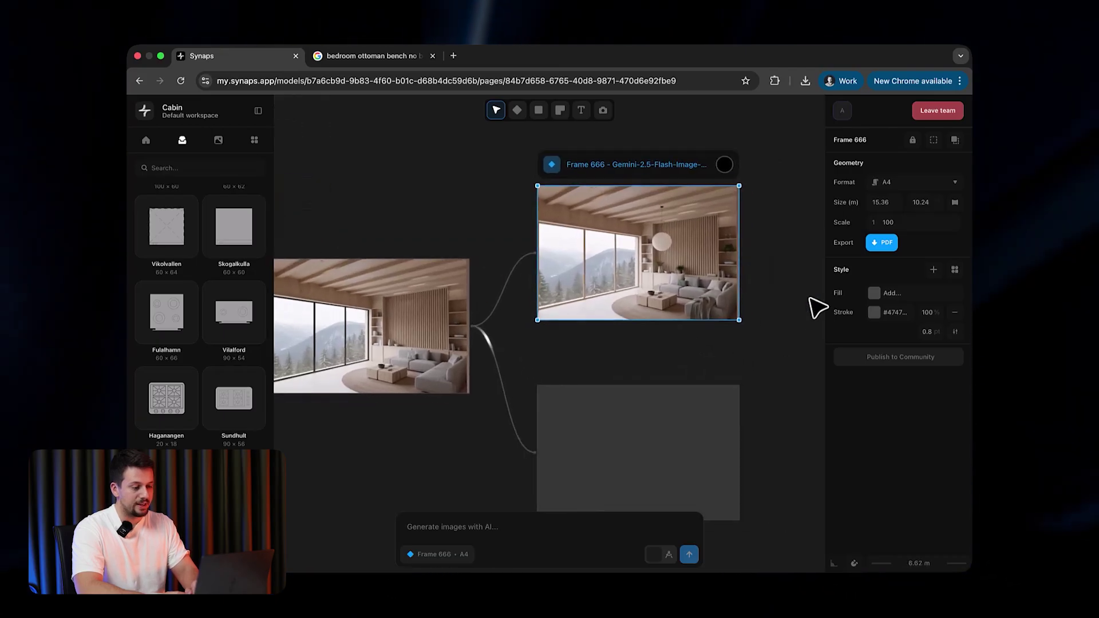
scroll(776, 330, "up", 2)
scroll(697, 309, "up", 3)
scroll(696, 309, "right", 3)
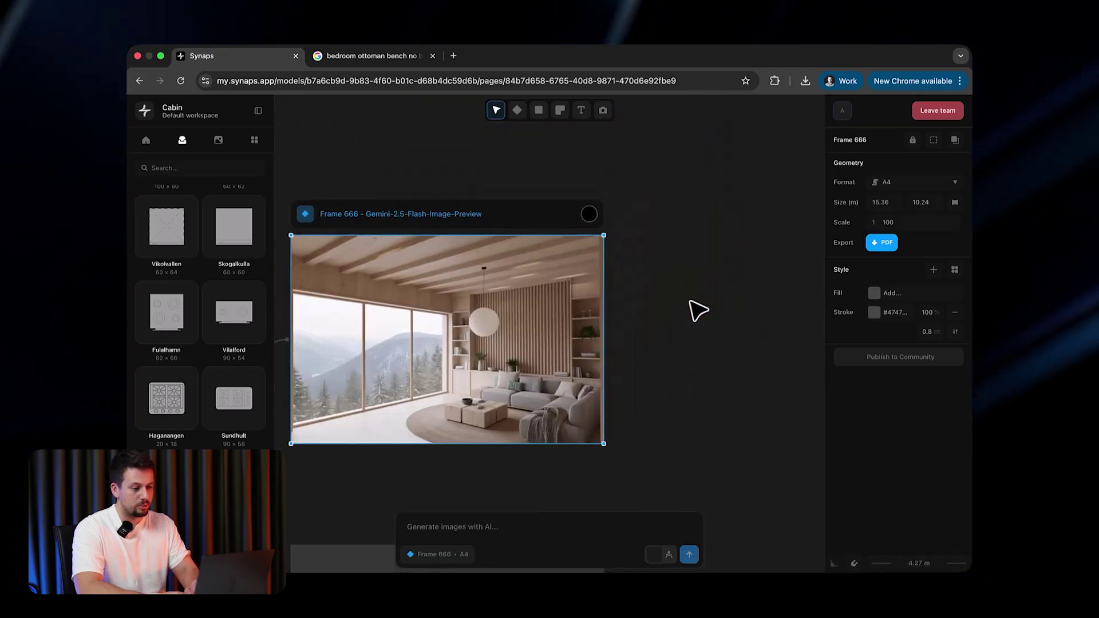
- Generate a version of the Scandinavian render with the prompt "switch this to ikea scandinavian furniture"
left_click(465, 526)
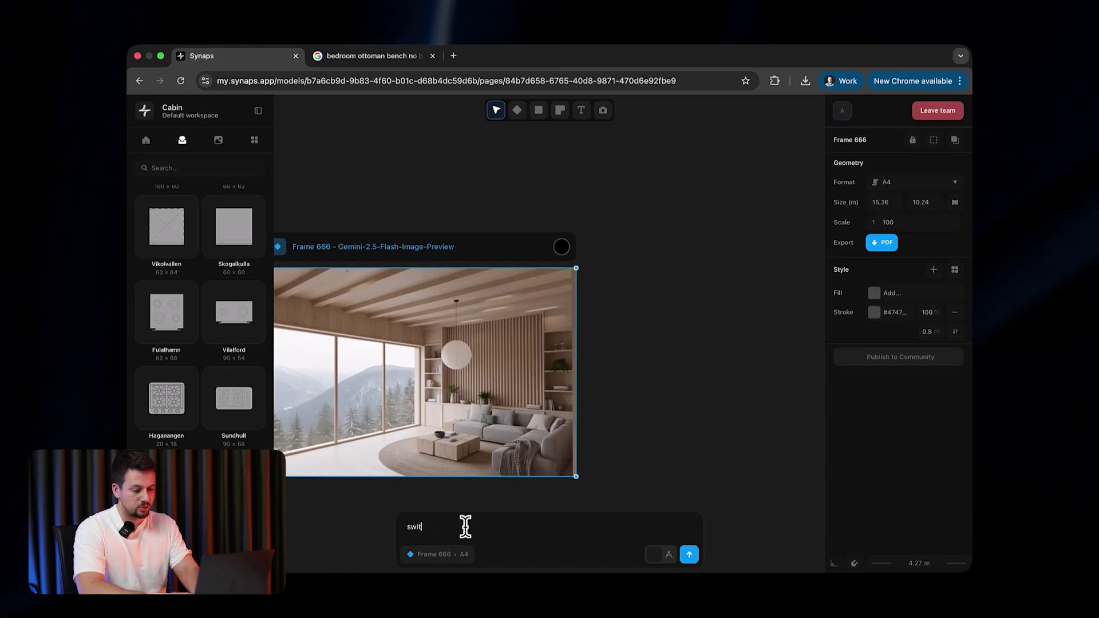
type("switch this to ikea")
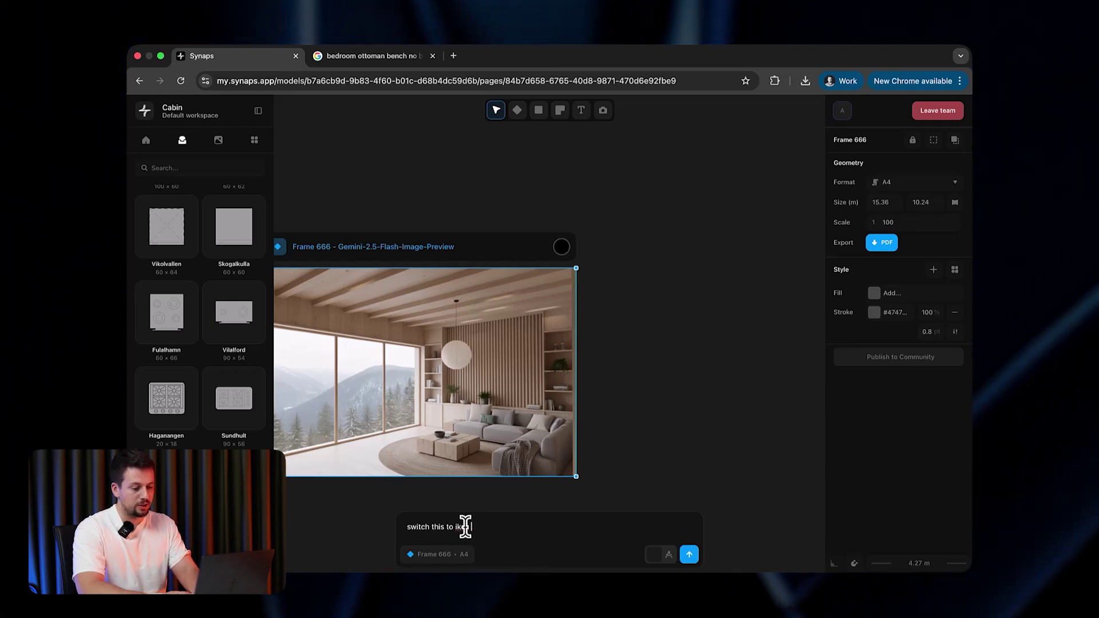
type(" scandina")
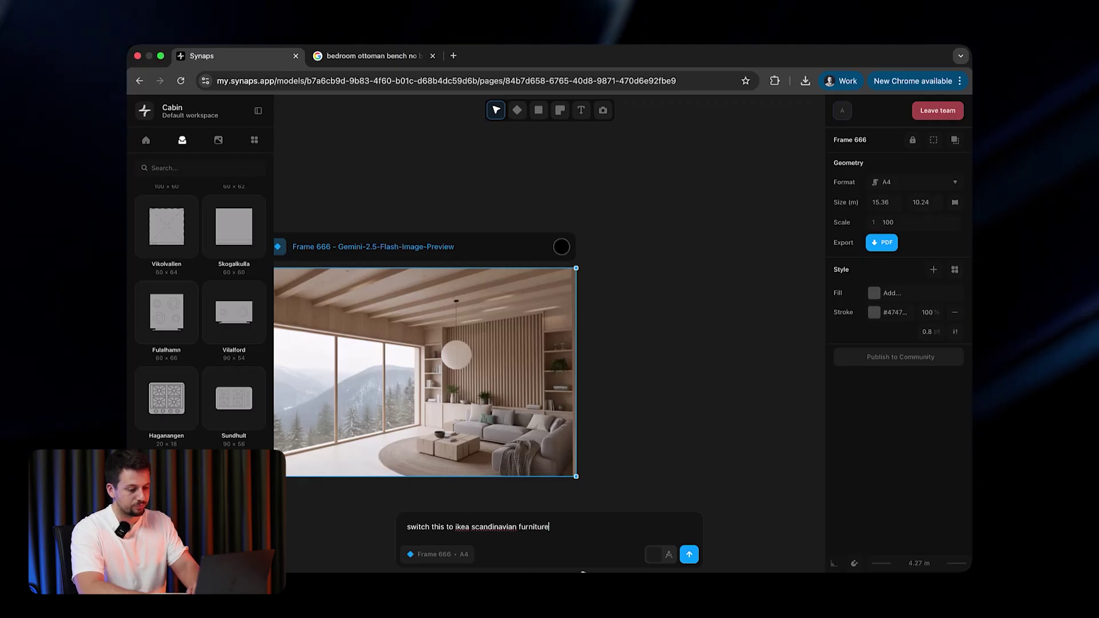
type("vian furniture")
left_click(689, 554)
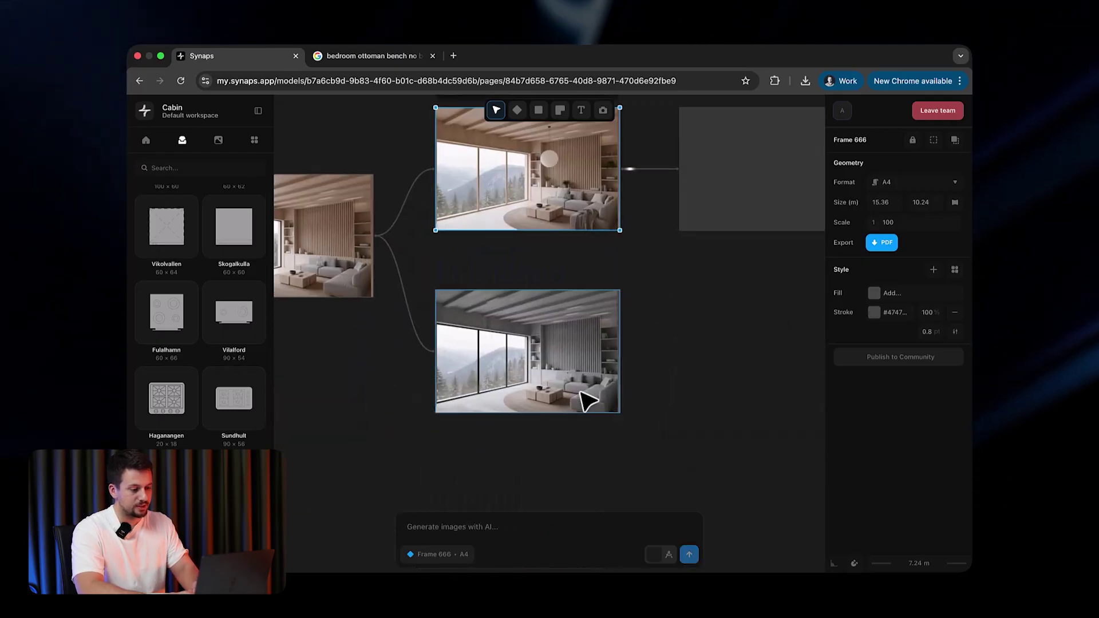
- Inspect the concrete brutalist render up close and select it as the source for a new image prompt
double_click(586, 401)
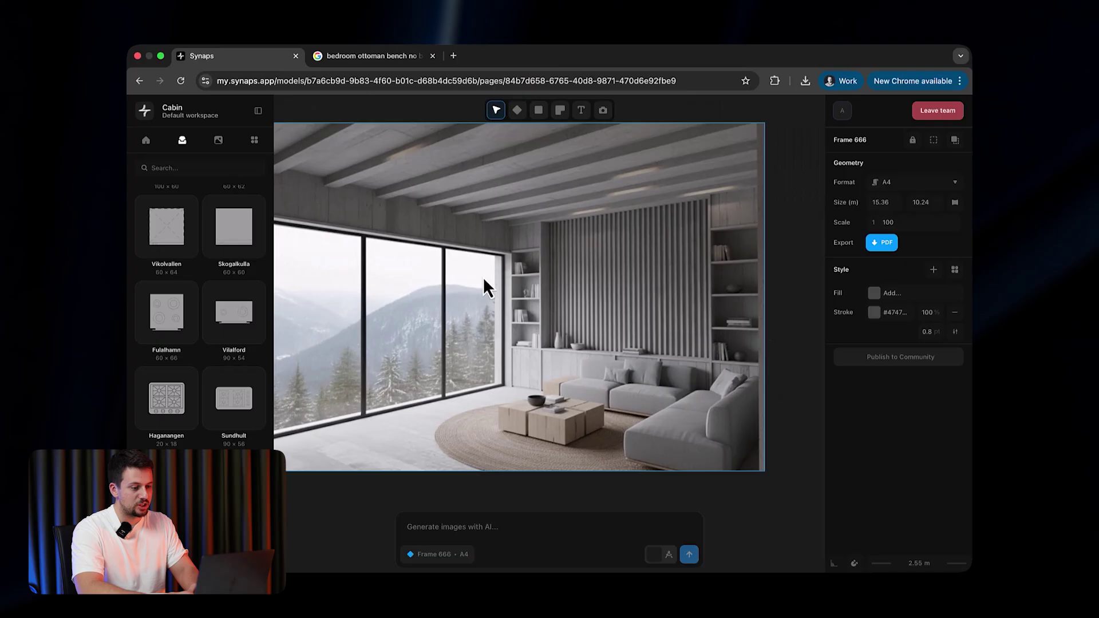
scroll(483, 277, "down", 4)
left_click(573, 278)
scroll(699, 263, "up", 2)
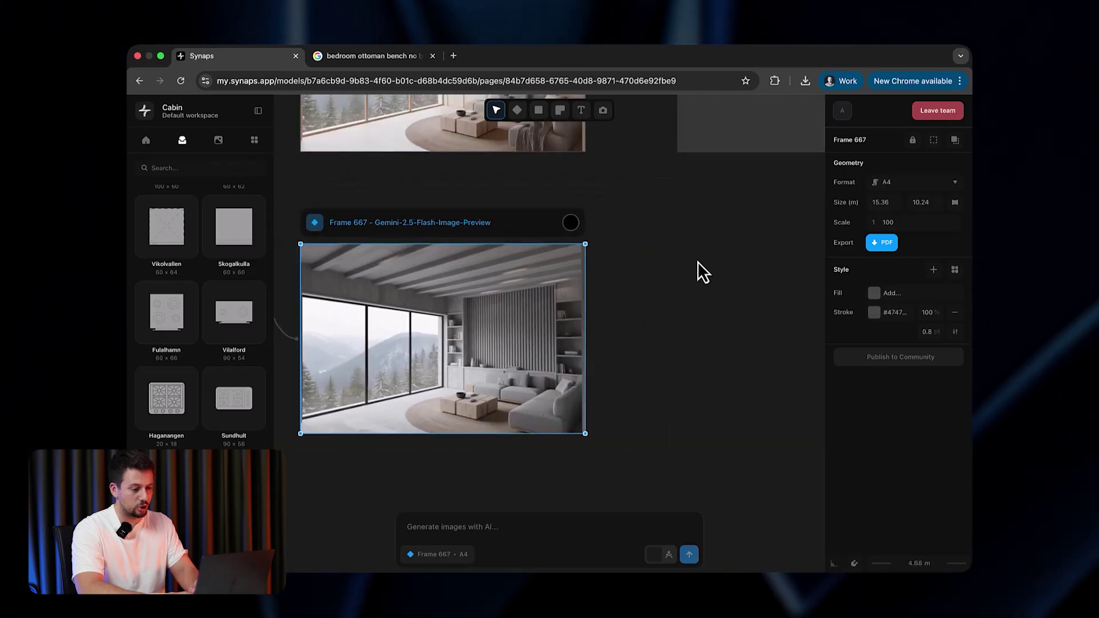
scroll(698, 262, "up", 1)
left_click(507, 527)
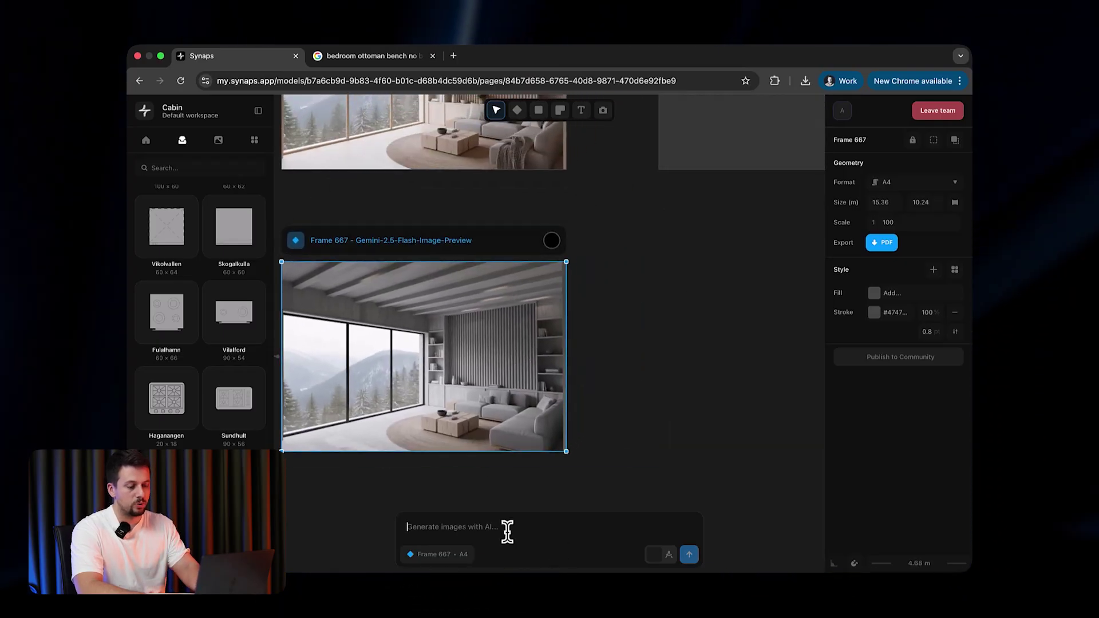
type("make it")
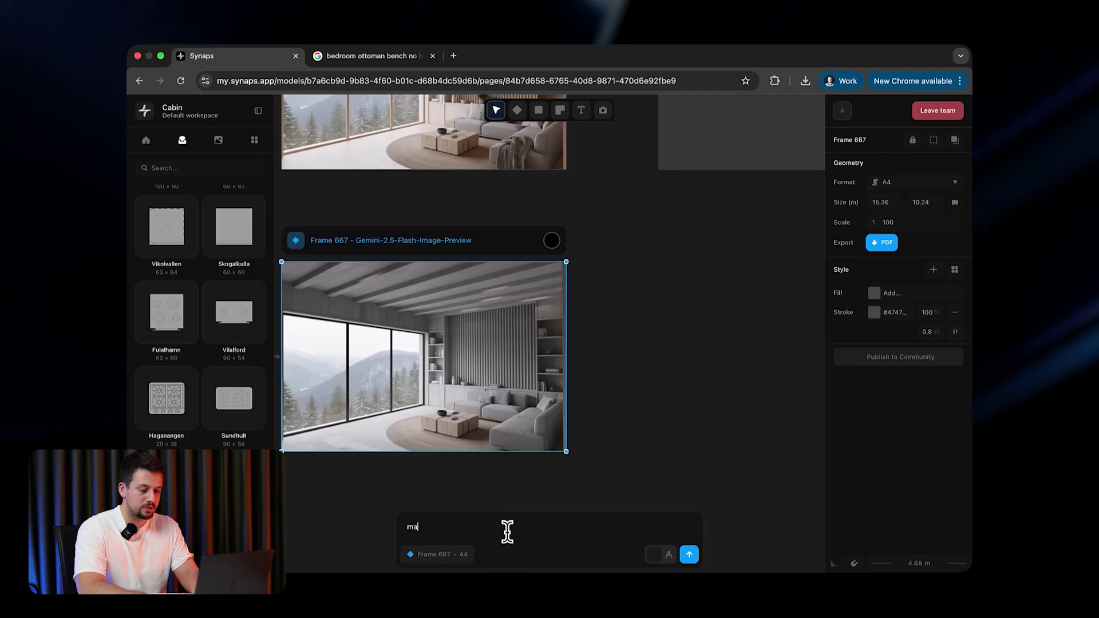
key("BackSpace")
key("BackSpace")
key("BackSpace")
key("BackSpace")
key("BackSpace")
key("BackSpace")
key("BackSpace")
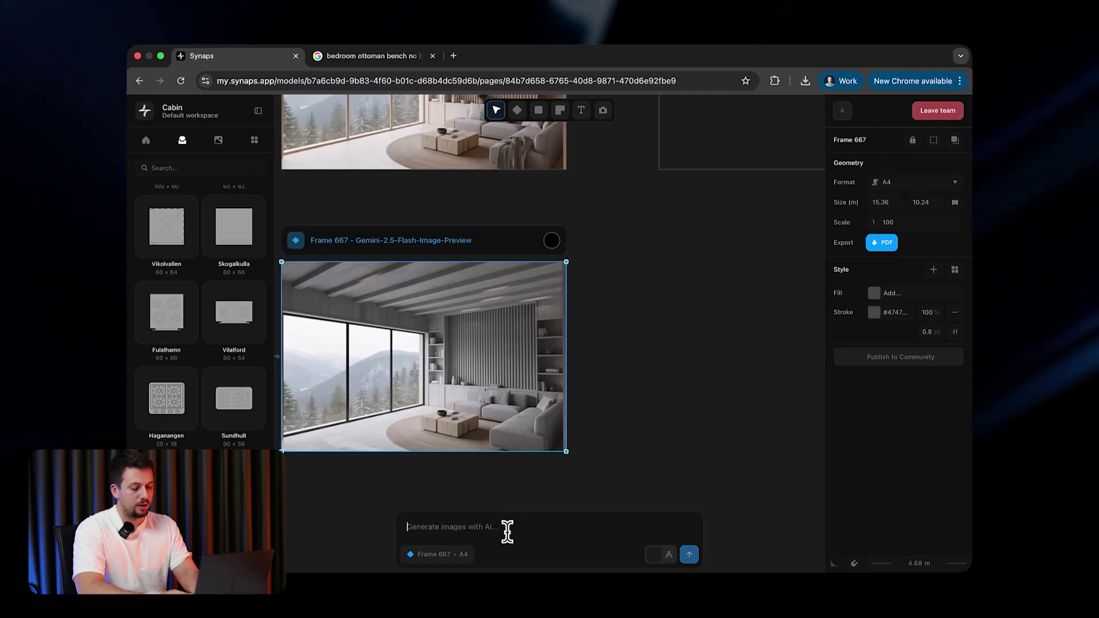
- Generate a version of the concrete brutalist render with the prompt "zaha hadid style"
type("zaha hadid style")
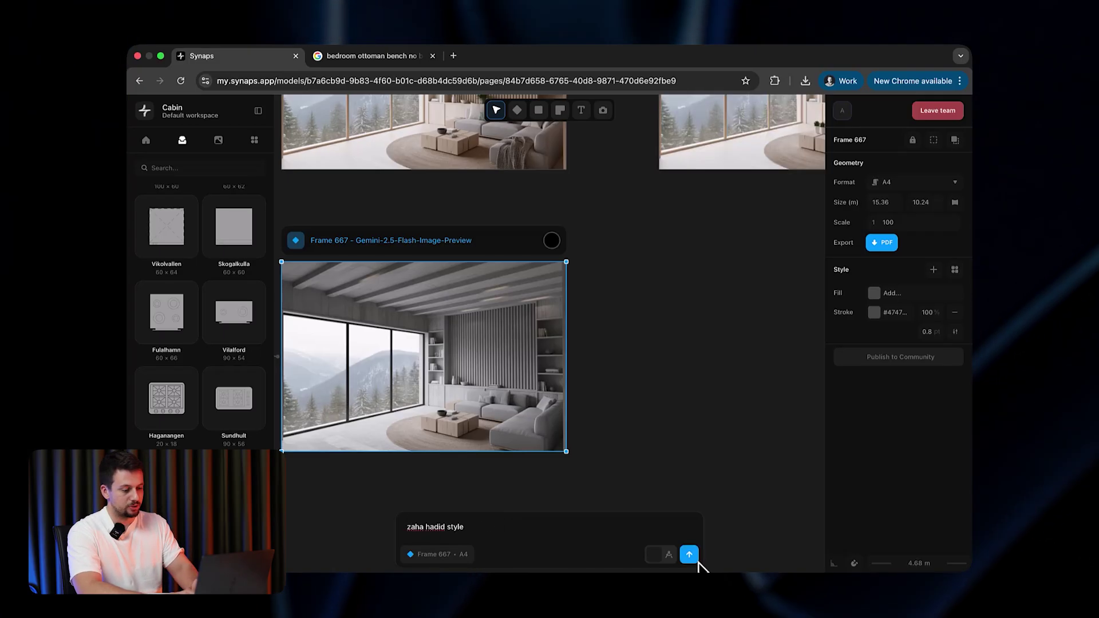
left_click(690, 554)
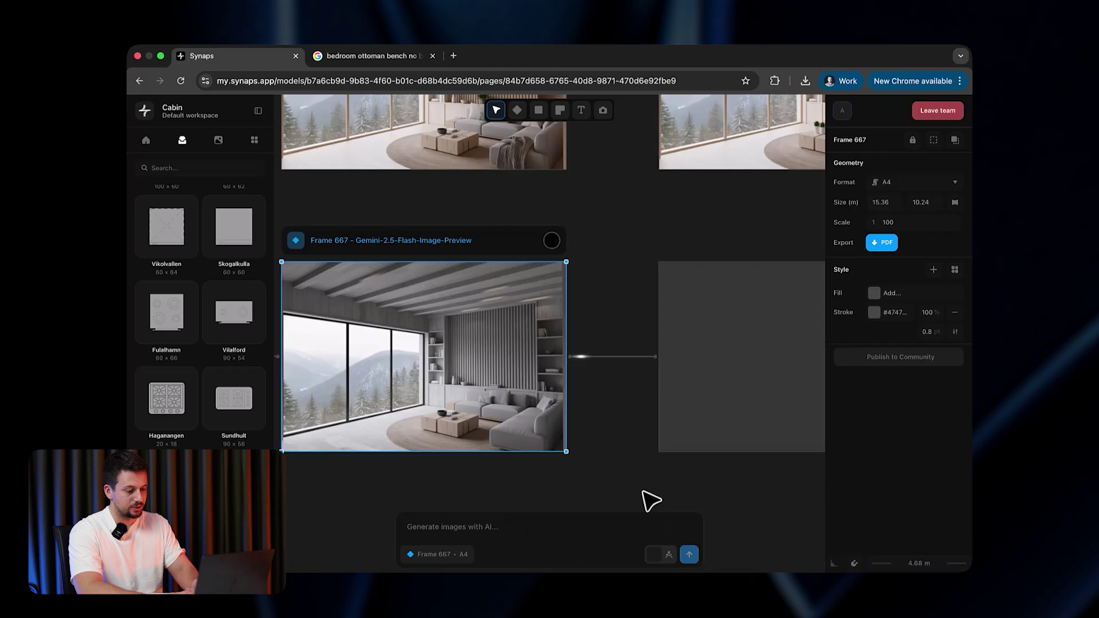
- Inspect the IKEA furniture version of the living room and move its frame higher on the canvas
scroll(808, 269, "up", 5, "ctrl")
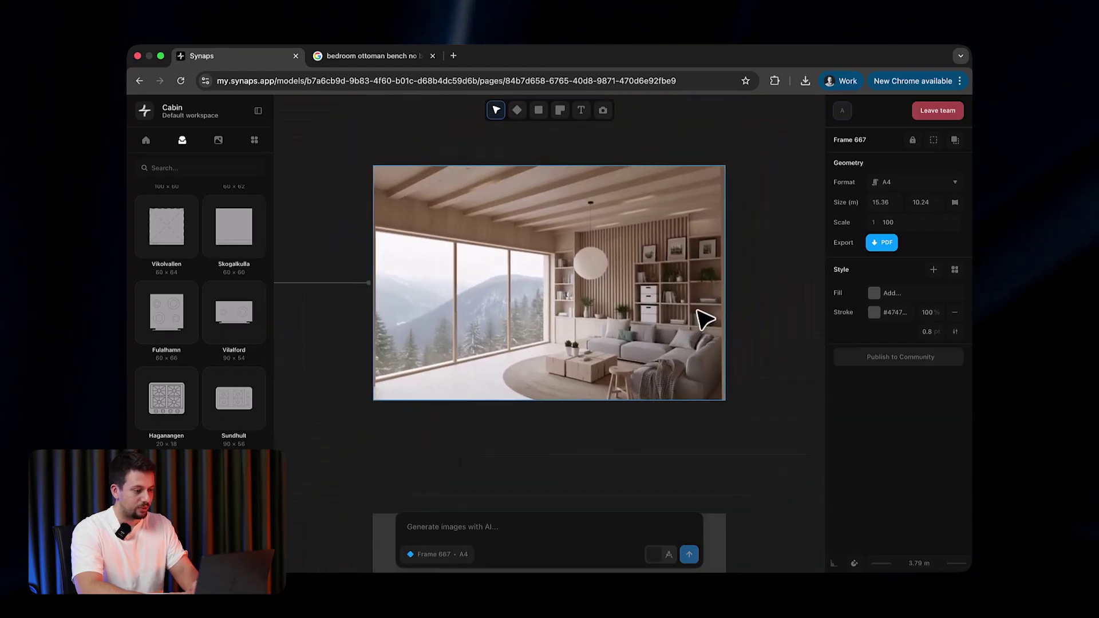
scroll(633, 255, "right", 3)
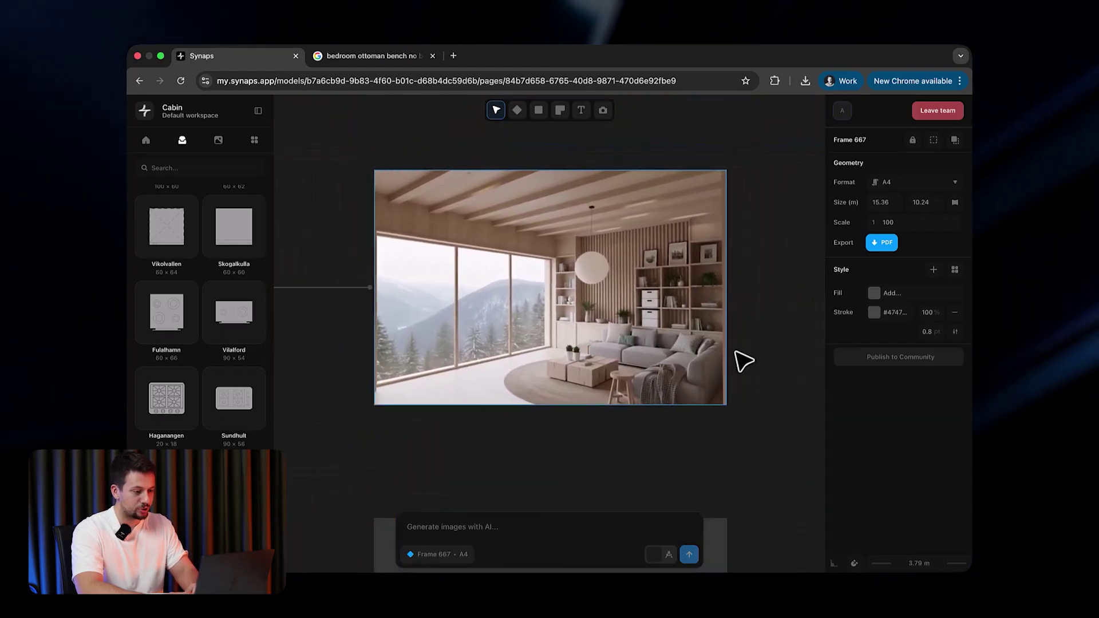
scroll(741, 363, "down", 5)
scroll(744, 361, "down", 5, "ctrl")
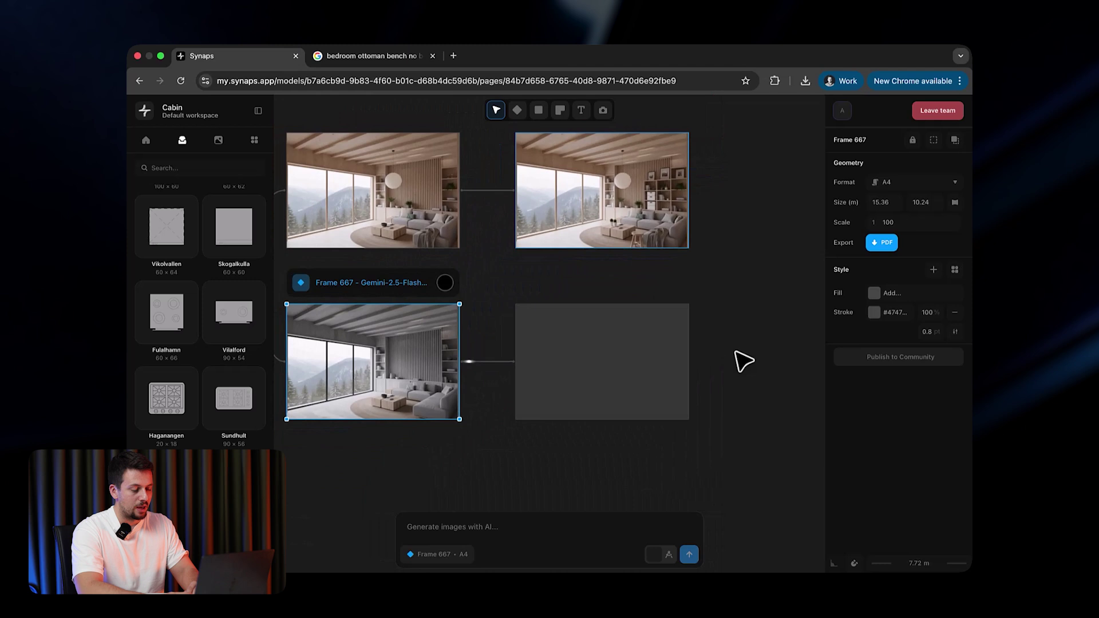
scroll(708, 175, "up", 4, "ctrl")
left_click(552, 299)
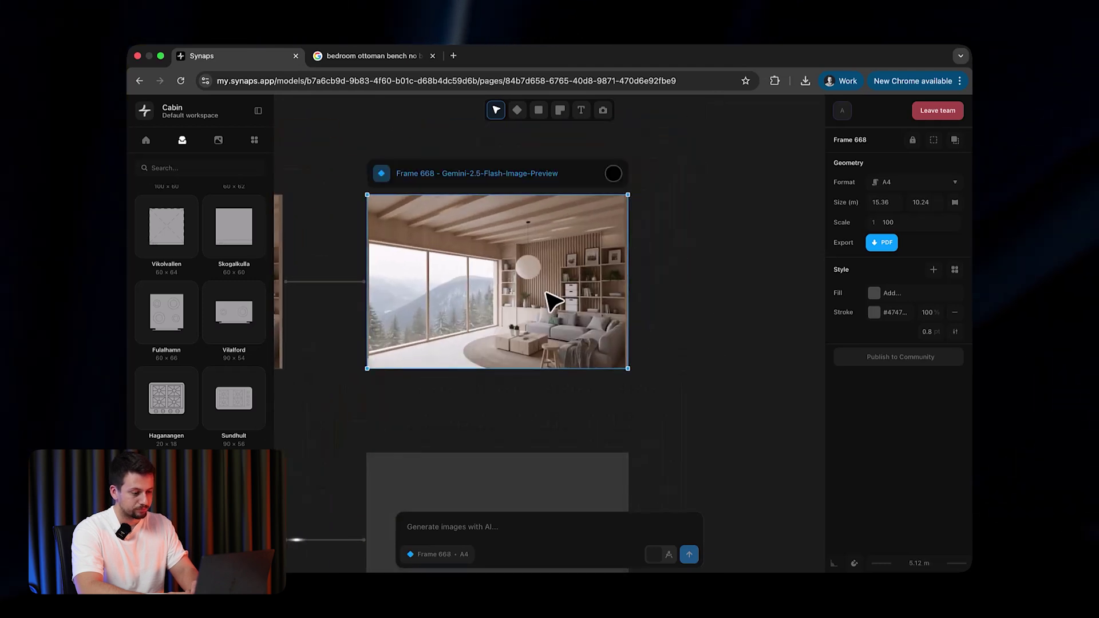
scroll(646, 289, "up", 2)
scroll(647, 289, "right", 1)
left_click_drag(571, 250, 559, 167)
scroll(635, 181, "up", 3)
scroll(635, 181, "left", 1)
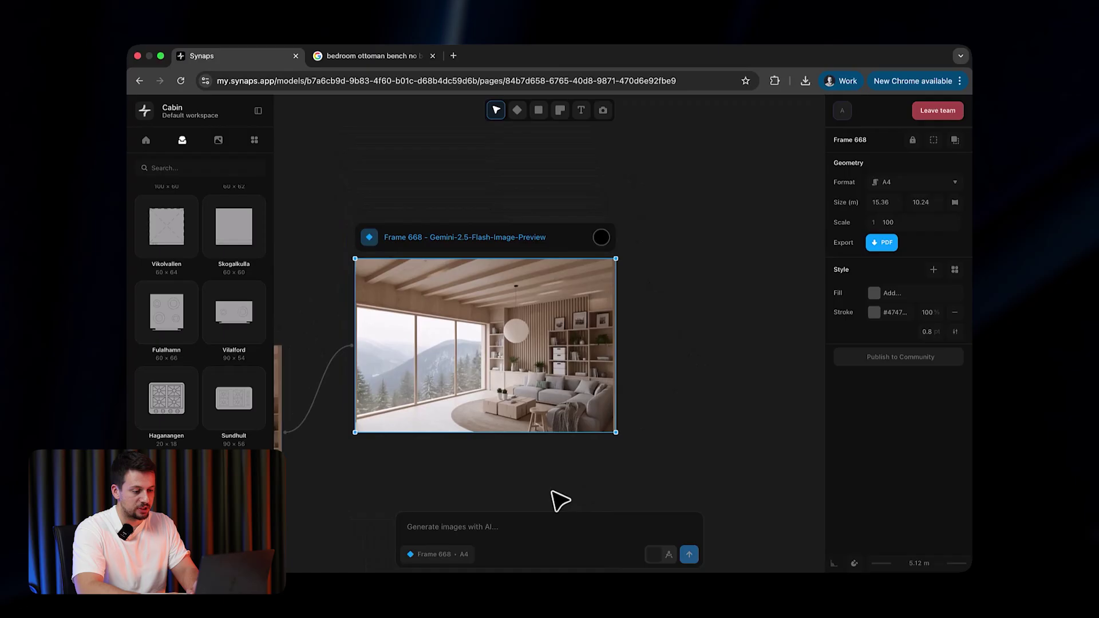
- Prompt a new version of the IKEA furniture render with a material palette of wood, stone and concrete and an added fireplace
scroll(532, 452, "up", 5, "ctrl")
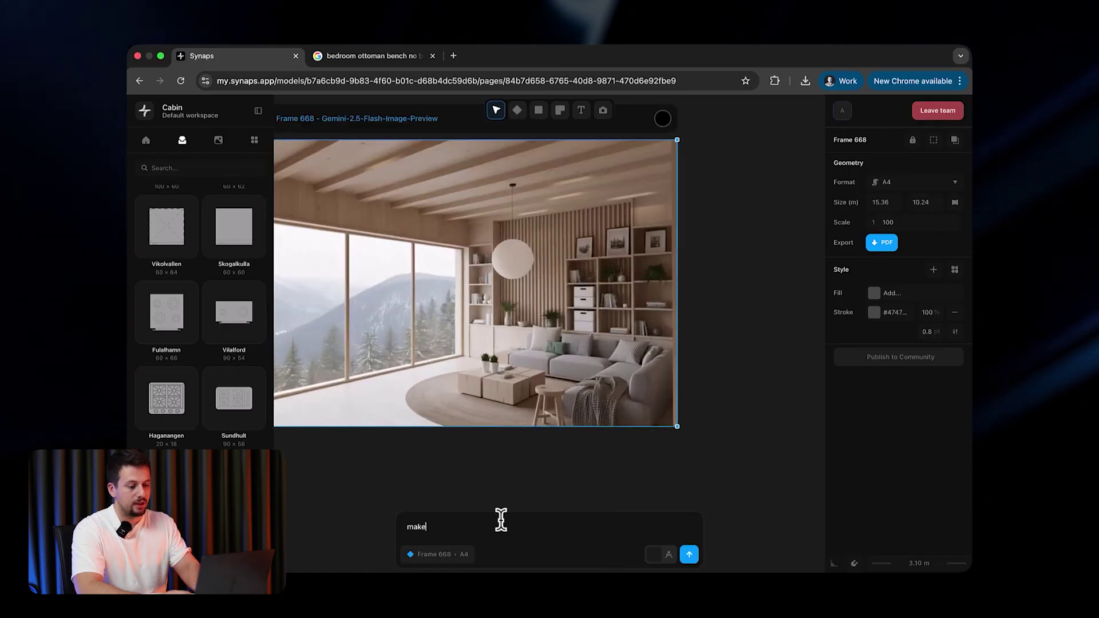
type("a")
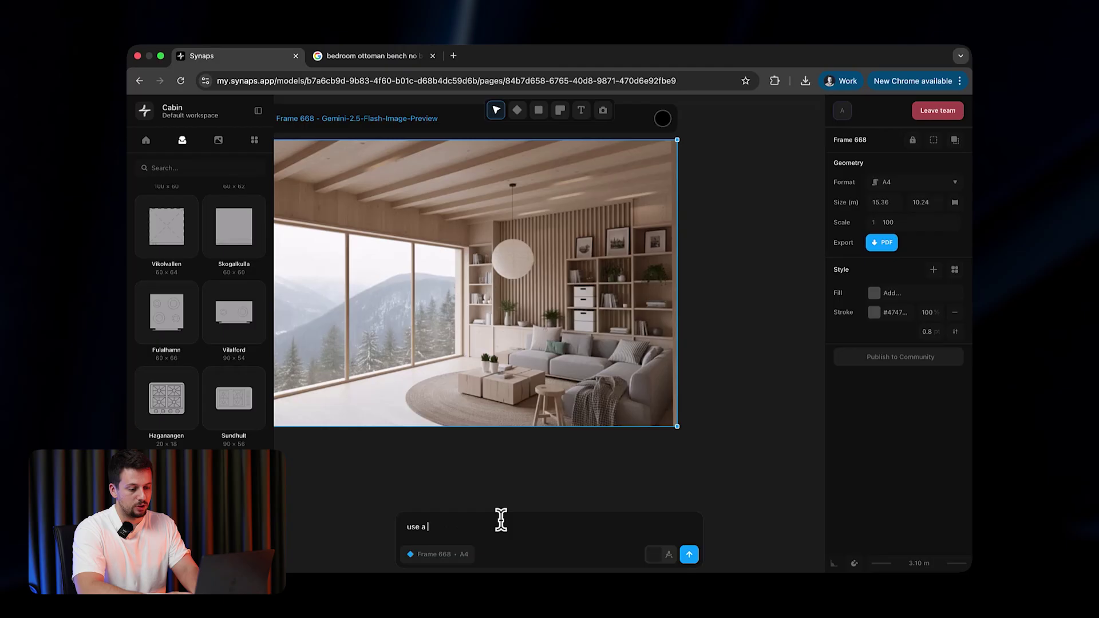
type("palette that is ")
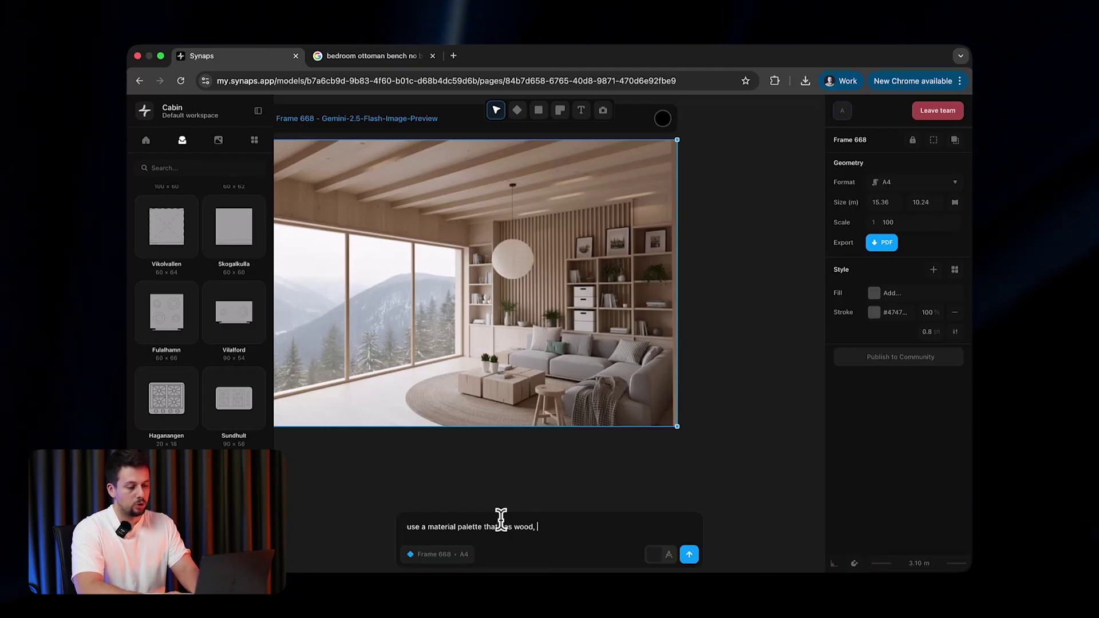
type("wood, stone,")
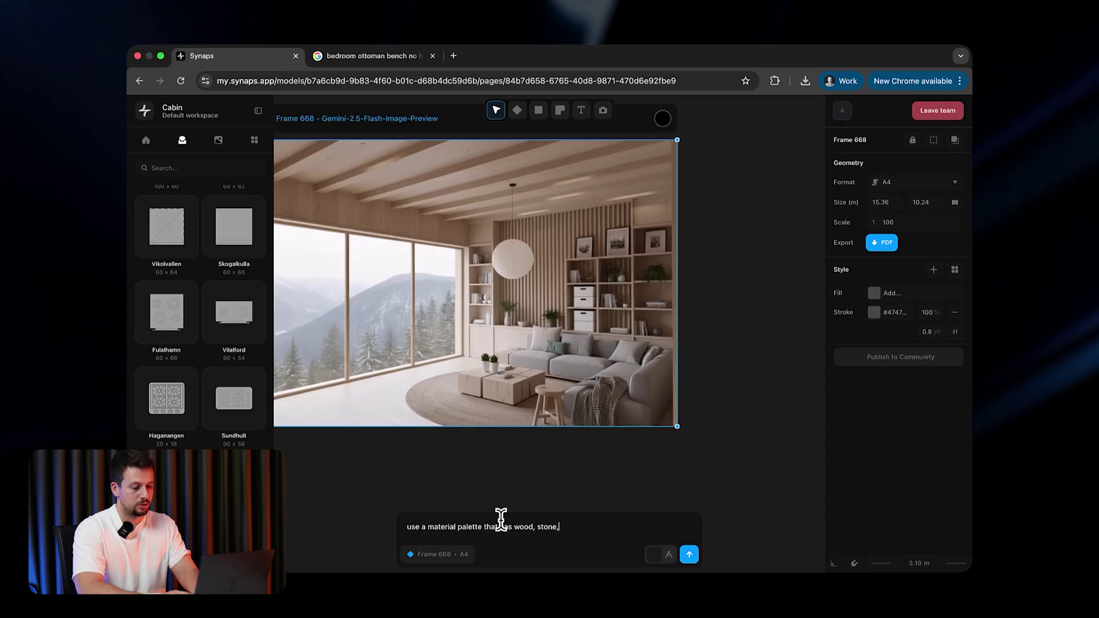
type(" concrete and add a fireplace")
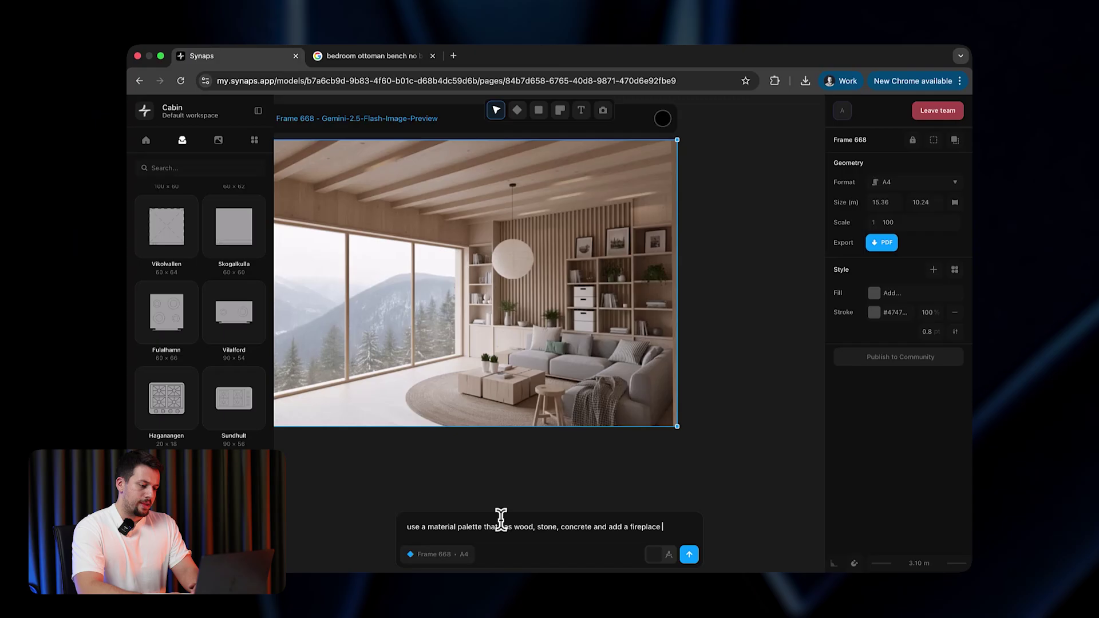
left_click(690, 555)
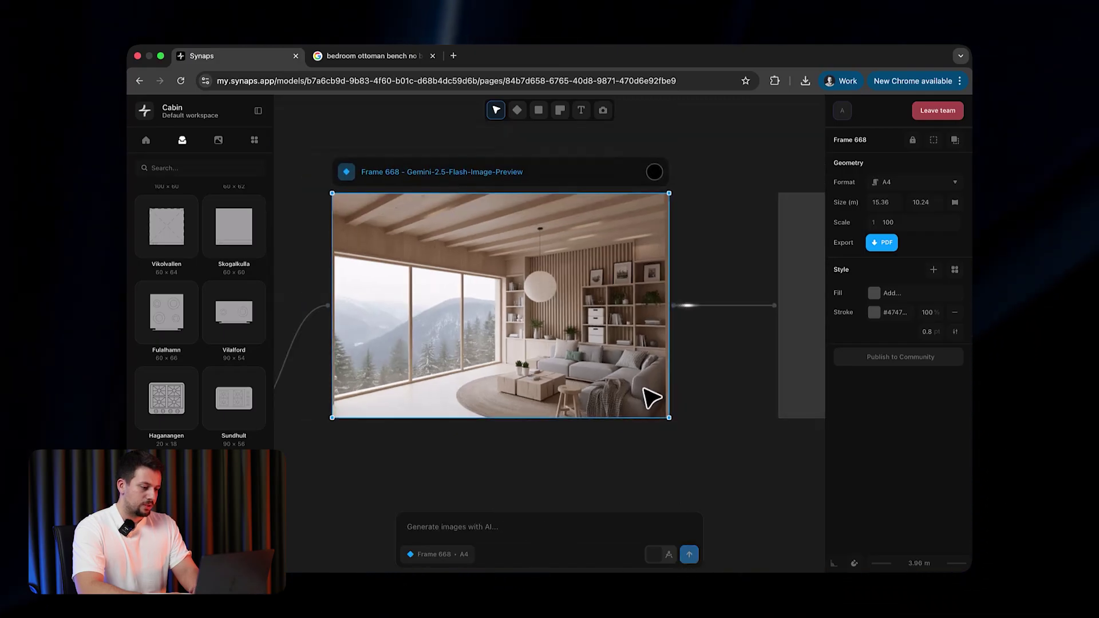
- Move the new fireplace version's frame higher and inspect the Zaha Hadid style render up close
scroll(651, 308, "down", 5, "ctrl")
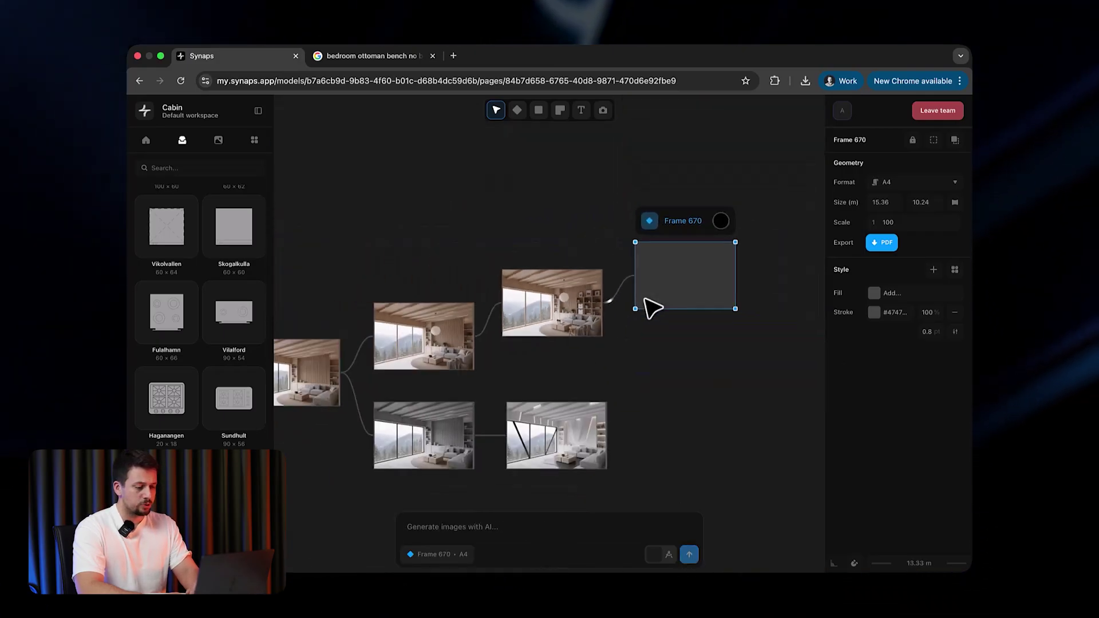
scroll(625, 341, "down", 2)
scroll(572, 427, "up", 3, "ctrl")
scroll(573, 426, "up", 2, "ctrl")
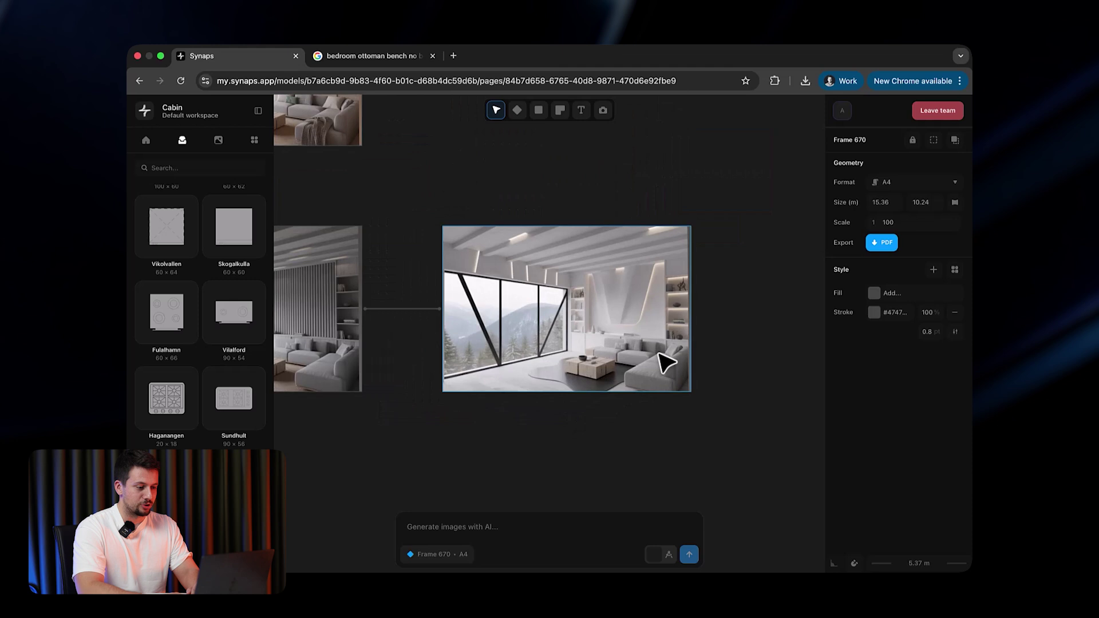
scroll(643, 275, "up", 4, "ctrl")
scroll(607, 315, "down", 3, "ctrl")
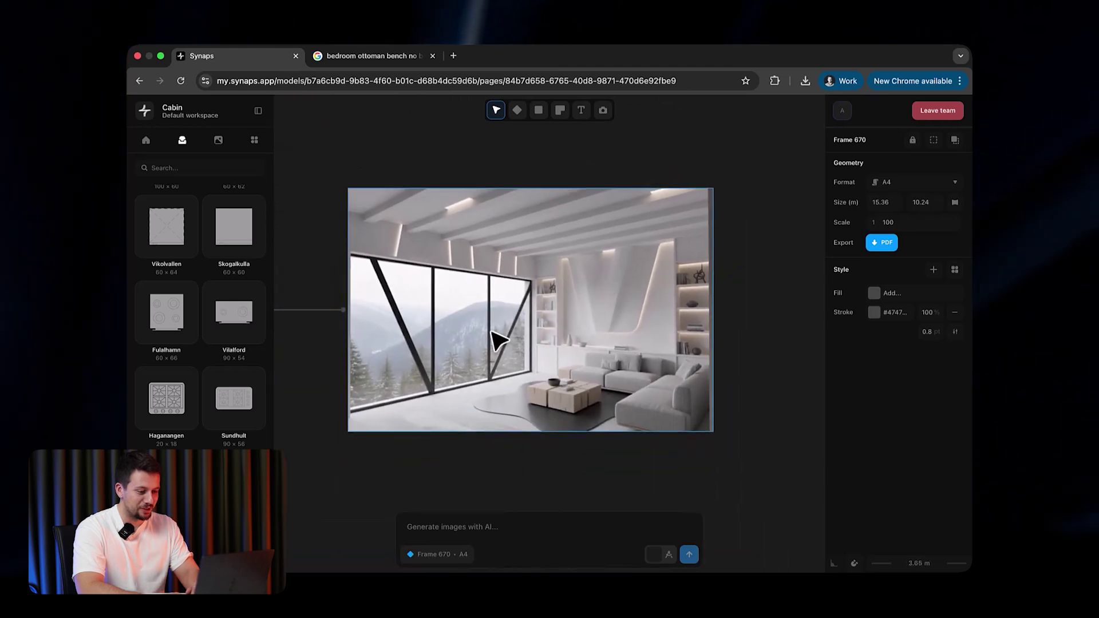
scroll(593, 335, "up", 2, "ctrl")
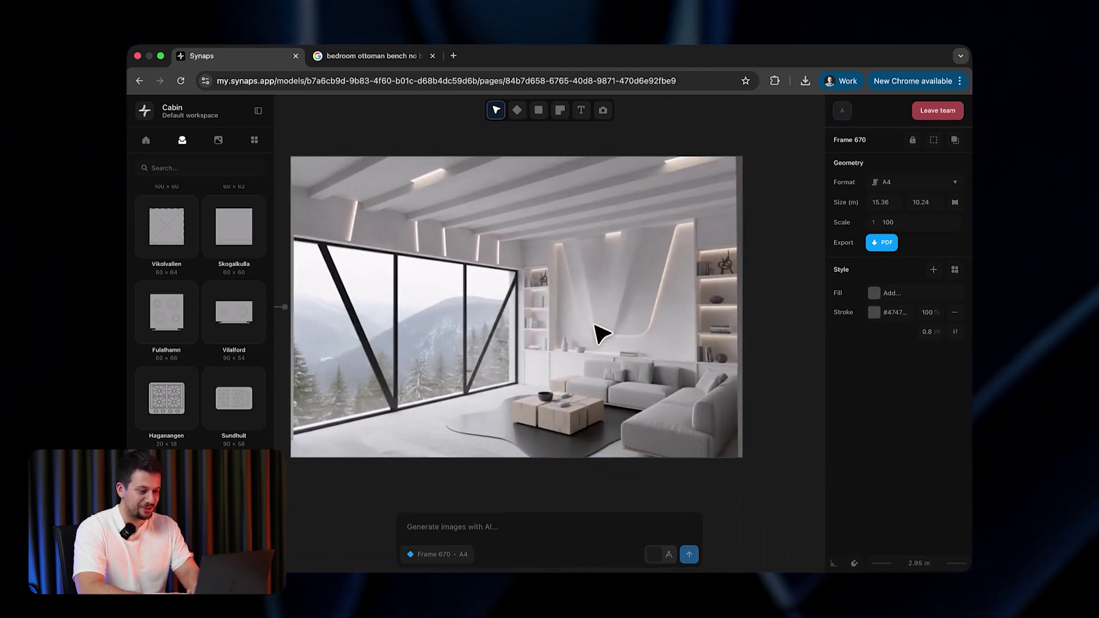
- Inspect the new wood, stone and concrete version with the fireplace up close
scroll(587, 346, "down", 5, "ctrl")
scroll(687, 275, "up", 5)
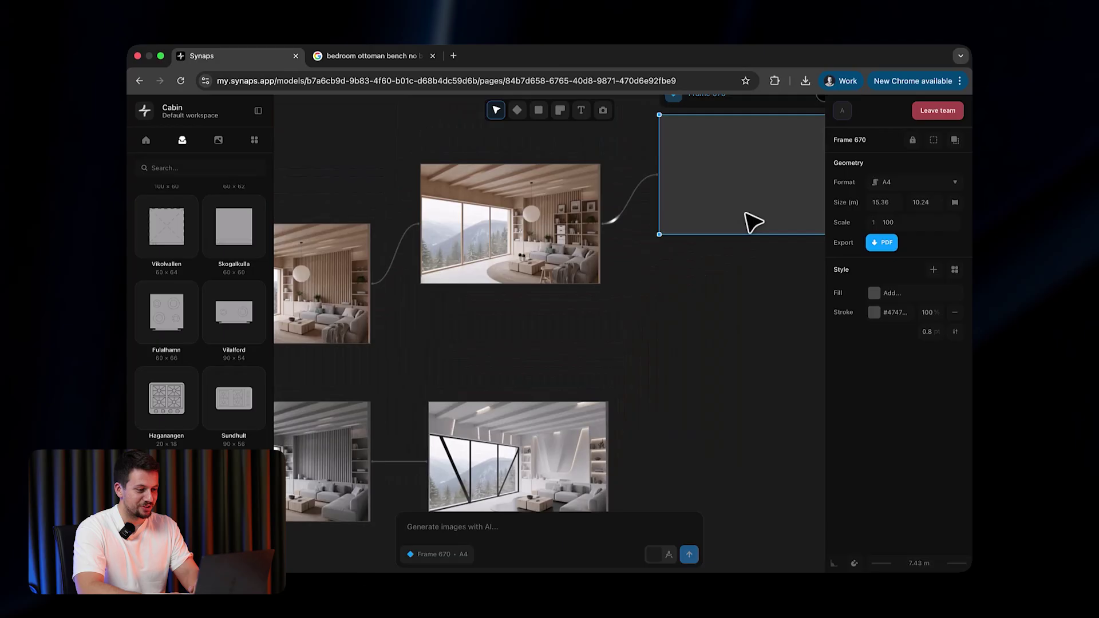
scroll(707, 260, "up", 4, "ctrl")
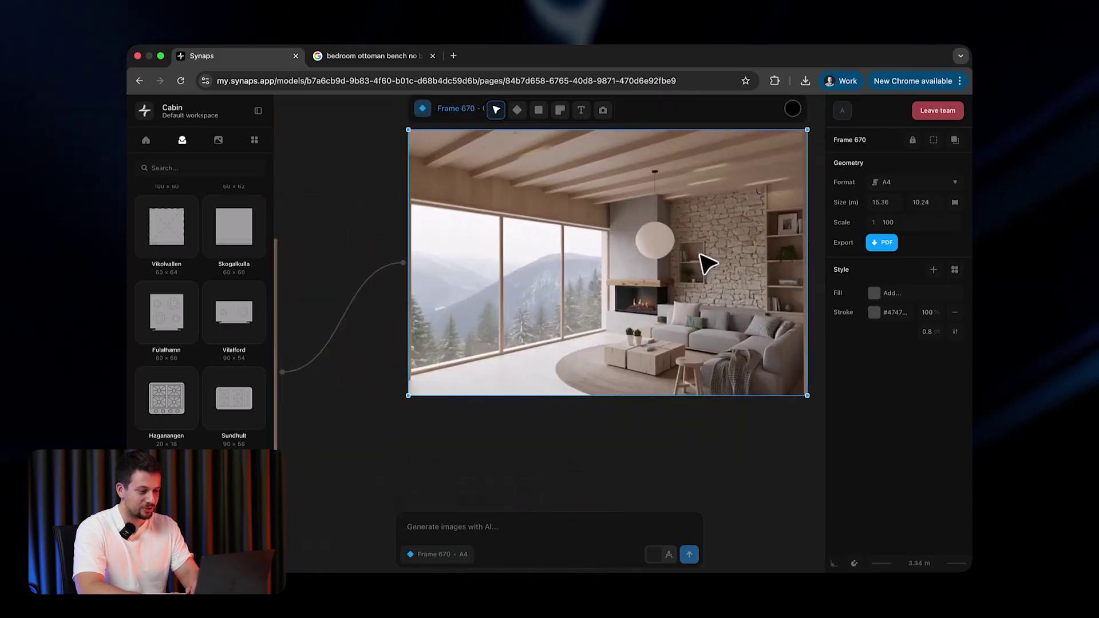
scroll(642, 344, "down", 5, "ctrl")
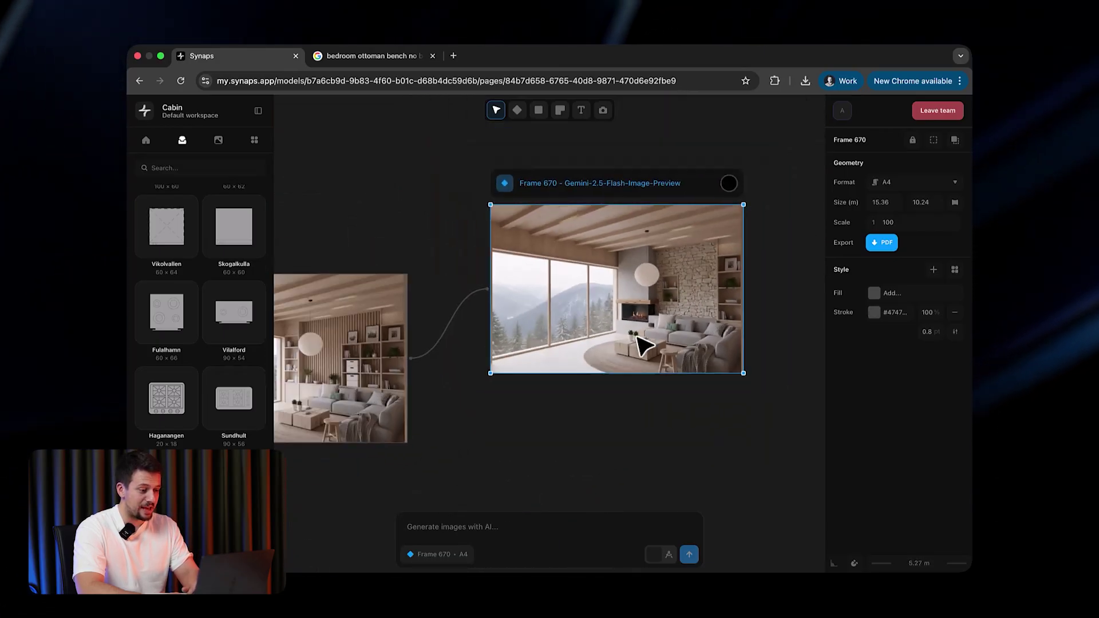
scroll(637, 392, "up", 5, "ctrl")
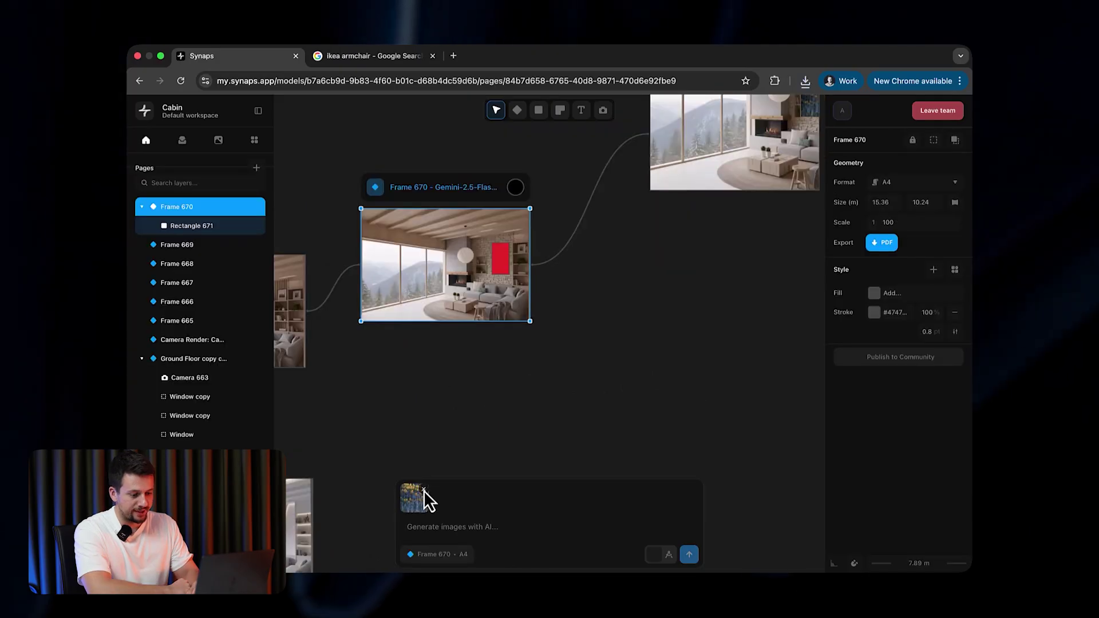
- Replace the painting attached to the prompt as reference image with the downloaded armchair image
left_click(424, 490)
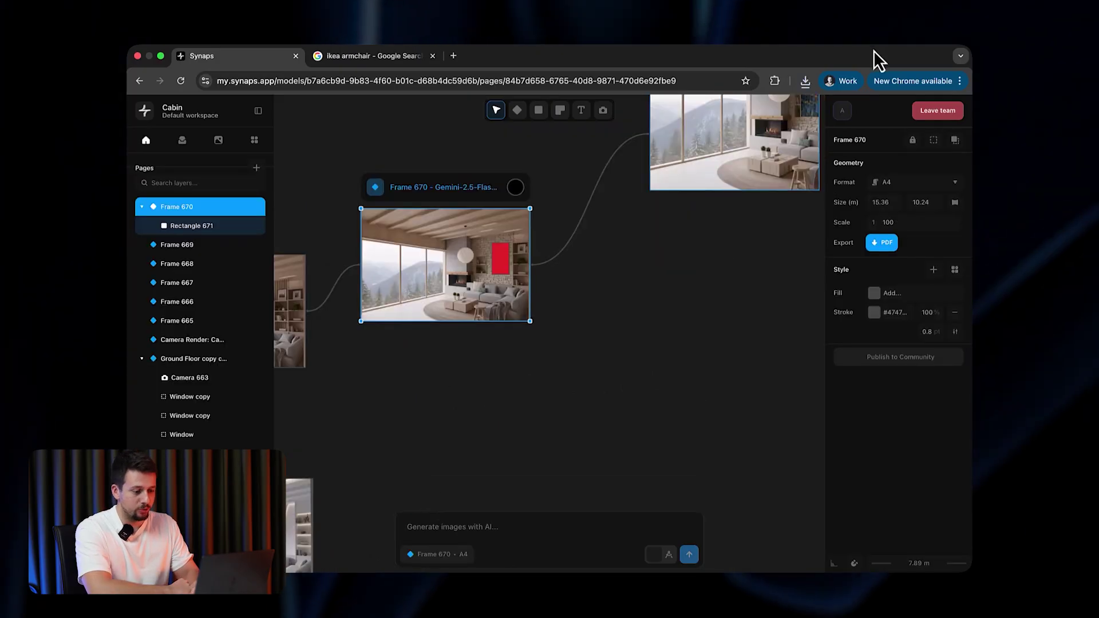
left_click(806, 81)
left_click_drag(743, 165, 477, 533)
scroll(435, 192, "up", 3, "ctrl")
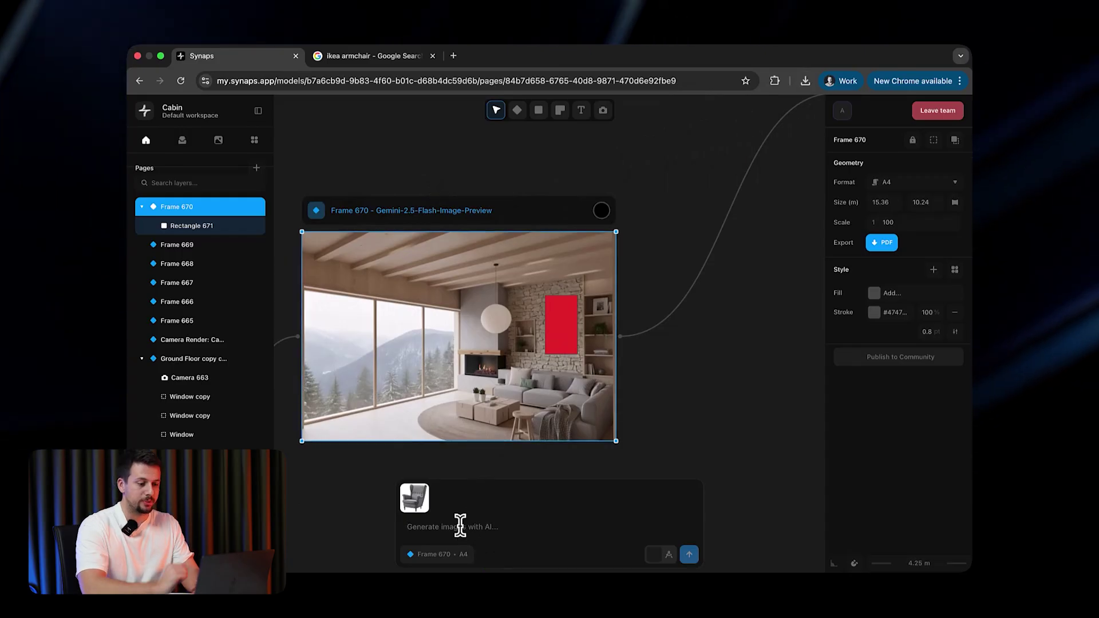
- Undo the red rectangle on the fireplace render and generate a version with the prompt "add this armchair right next to the window"
key("ctrl+z")
scroll(481, 568, "down", 2, "ctrl")
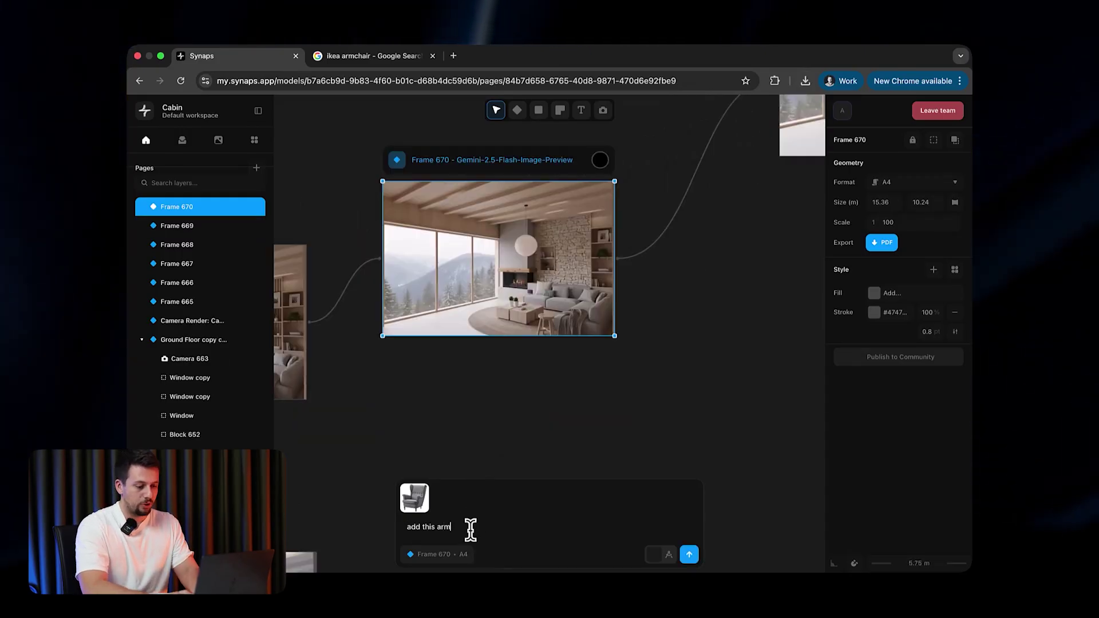
type("xt ot t")
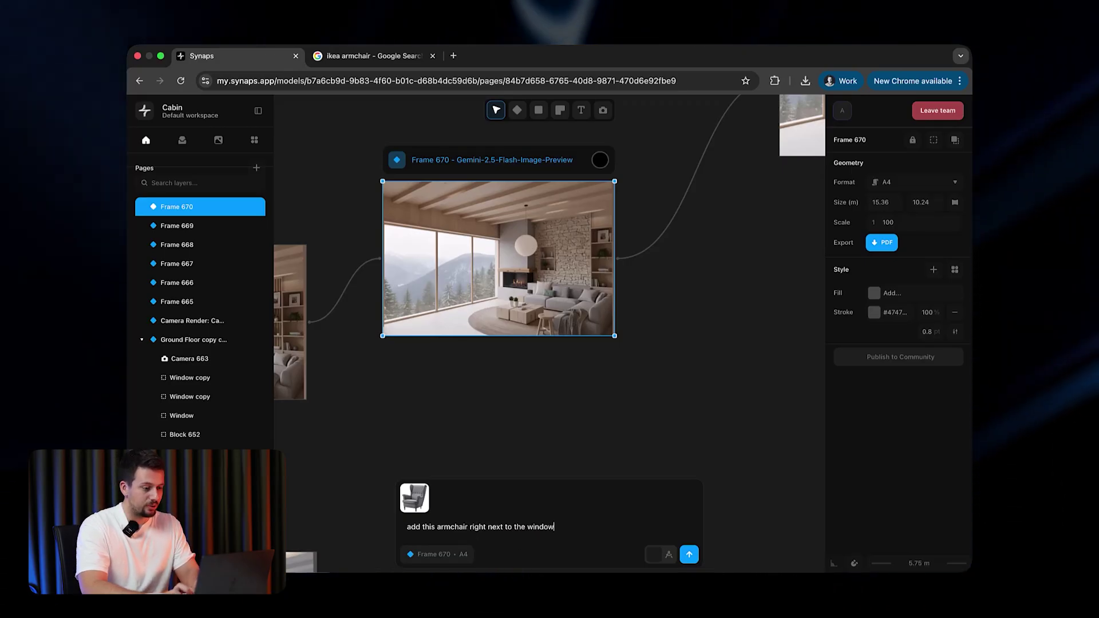
left_click(689, 554)
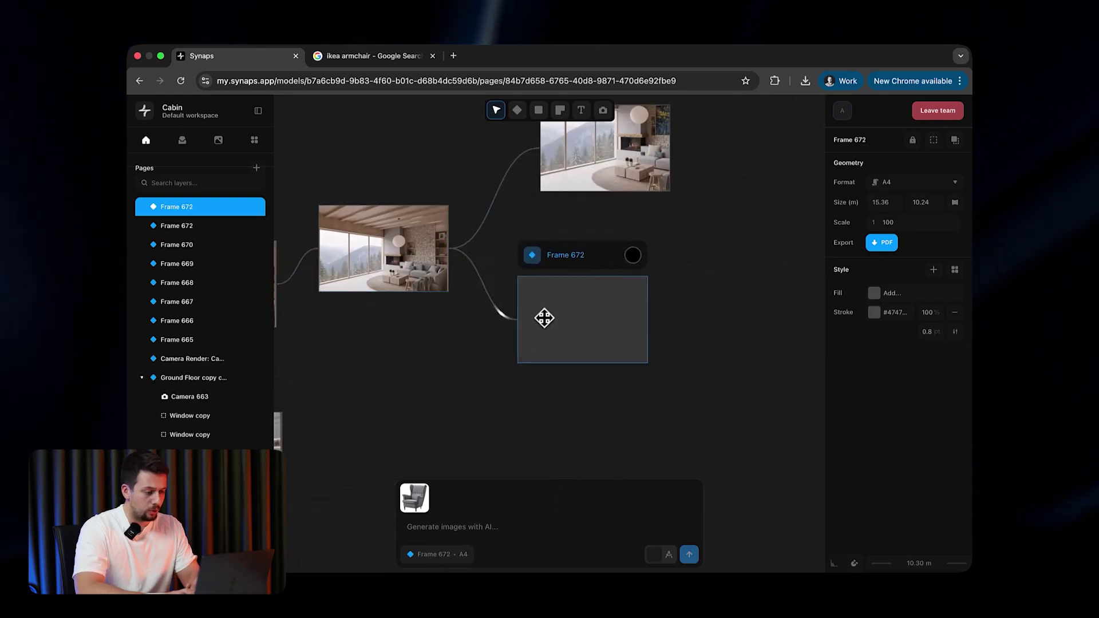
- Inspect the generated armchair version of the living room up close
left_click(404, 375)
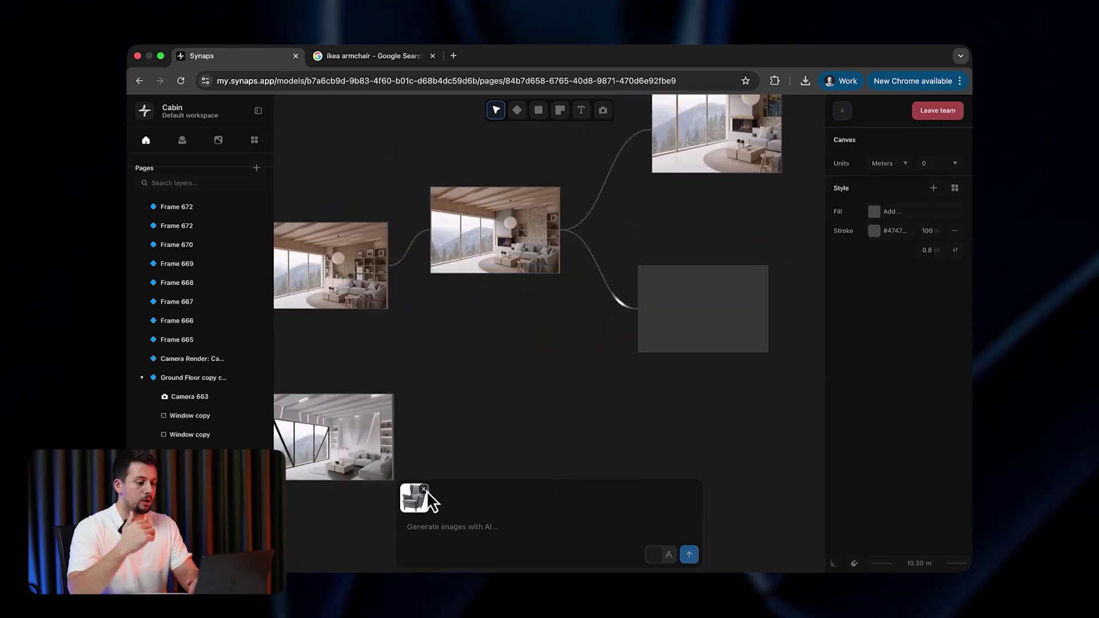
left_click_drag(354, 405, 491, 375)
scroll(541, 351, "right", 5)
scroll(540, 350, "up", 5, "ctrl")
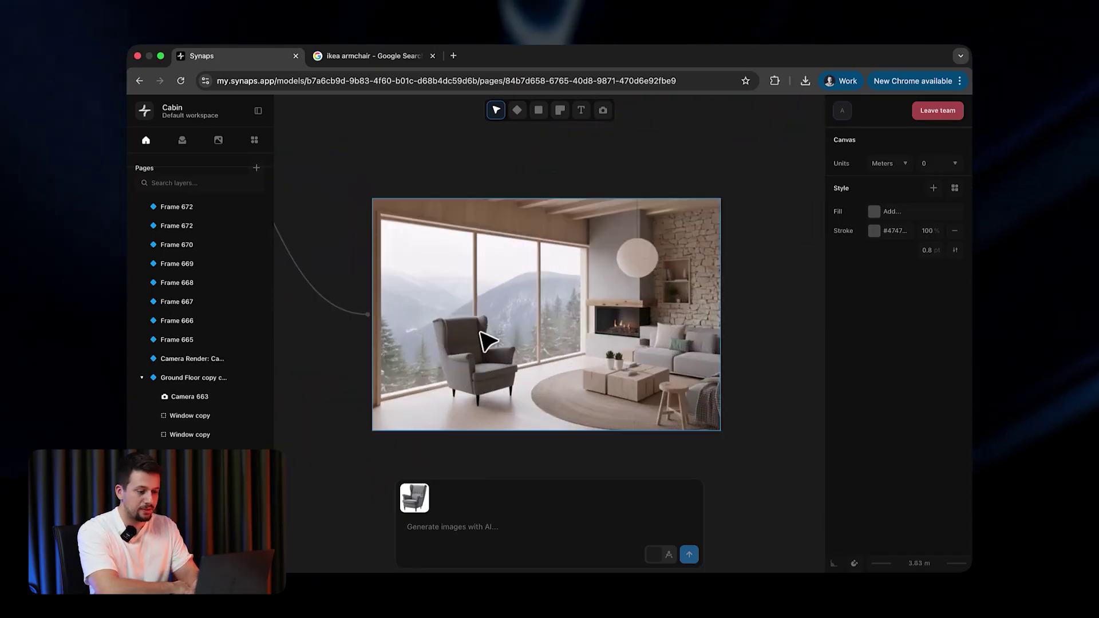
scroll(485, 340, "down", 5, "ctrl")
- Move the armchair version's frame lower on the canvas and prompt a night-time version of the fireplace render
left_click(641, 360)
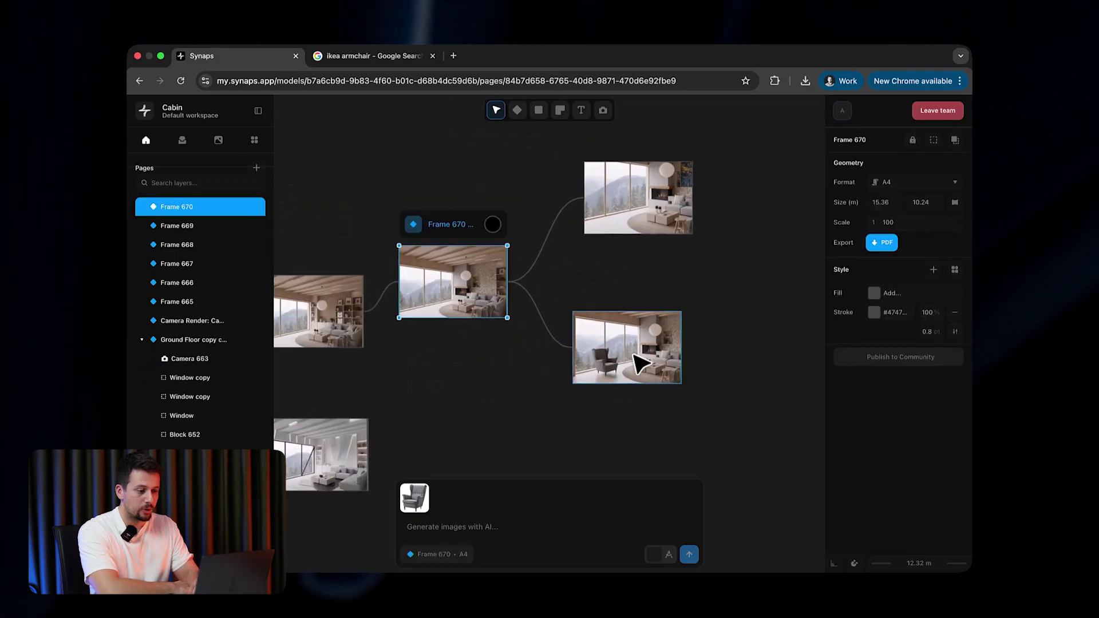
left_click_drag(641, 360, 706, 467)
left_click(471, 318)
left_click(480, 520)
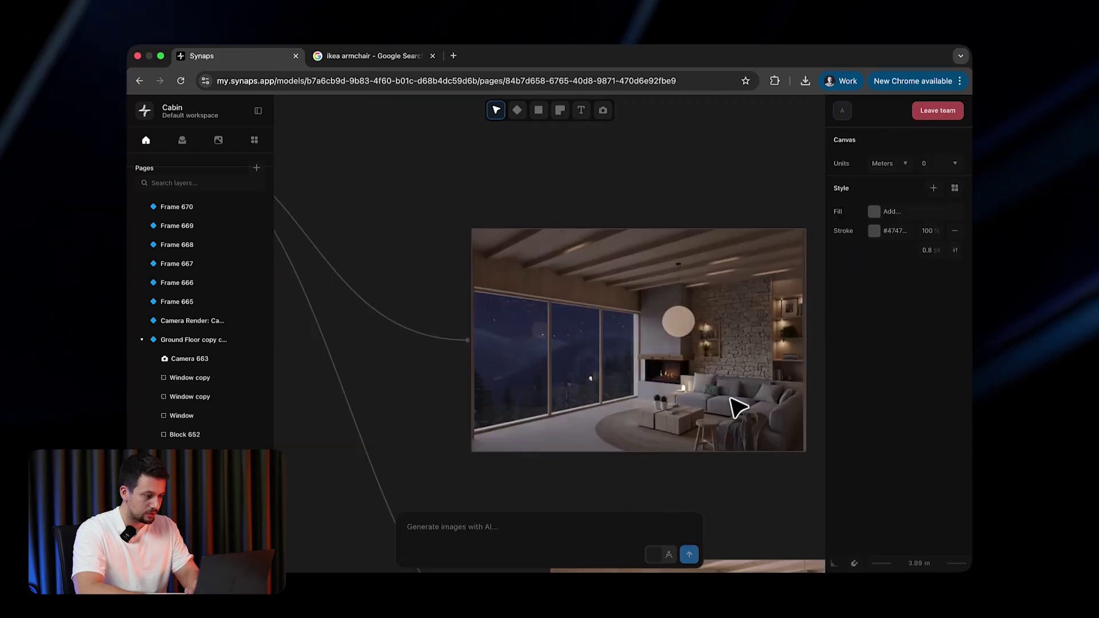
- Generate a version of the night render with the prompt "add a floor lamp which is turned on next to the sofa"
scroll(790, 388, "up", 3, "ctrl")
scroll(767, 290, "down", 3, "ctrl")
scroll(769, 293, "right", 2)
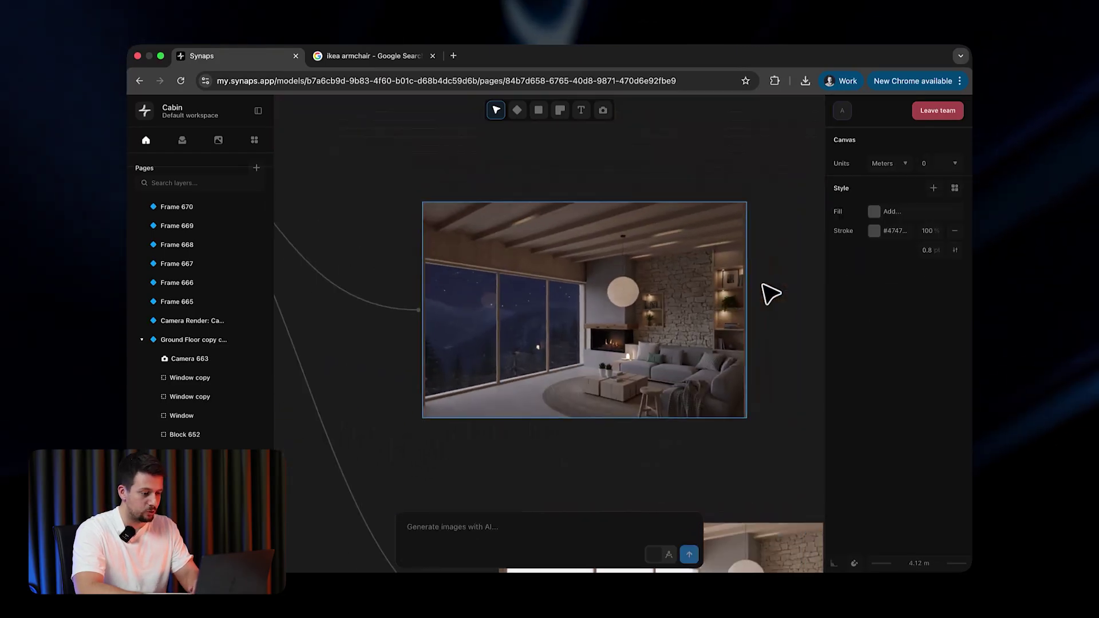
type("add")
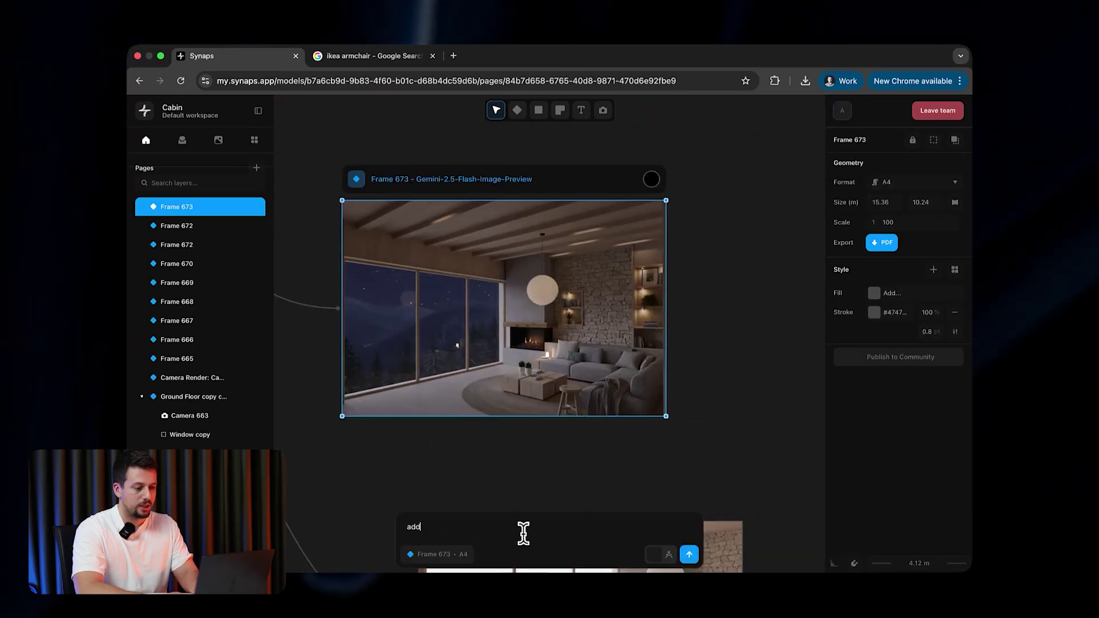
type(" reces floor lamp which is turned")
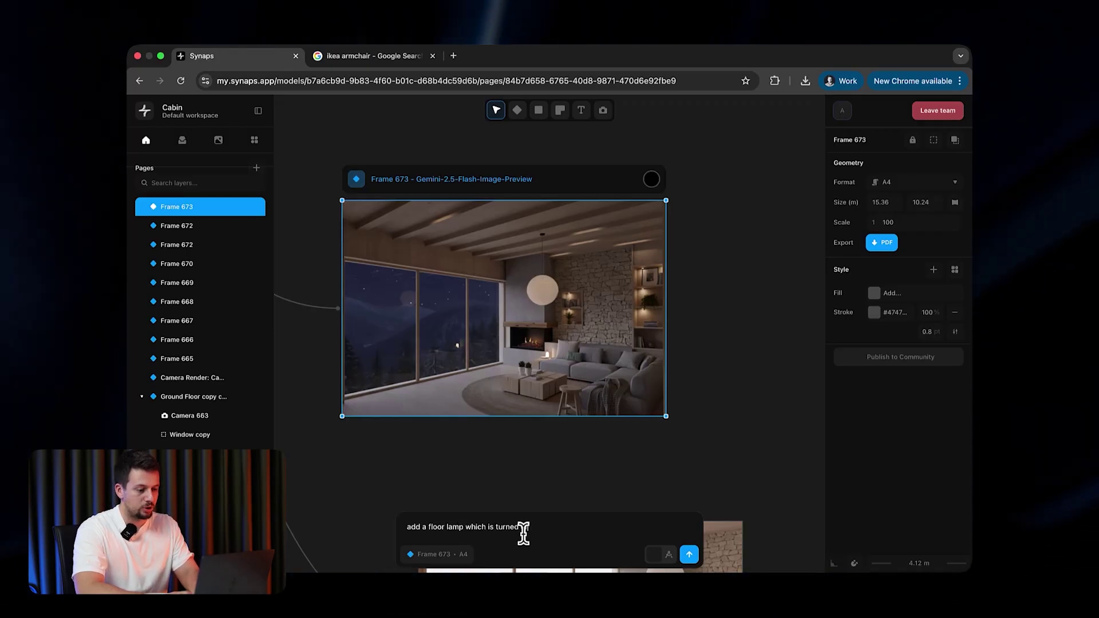
type(" sofa")
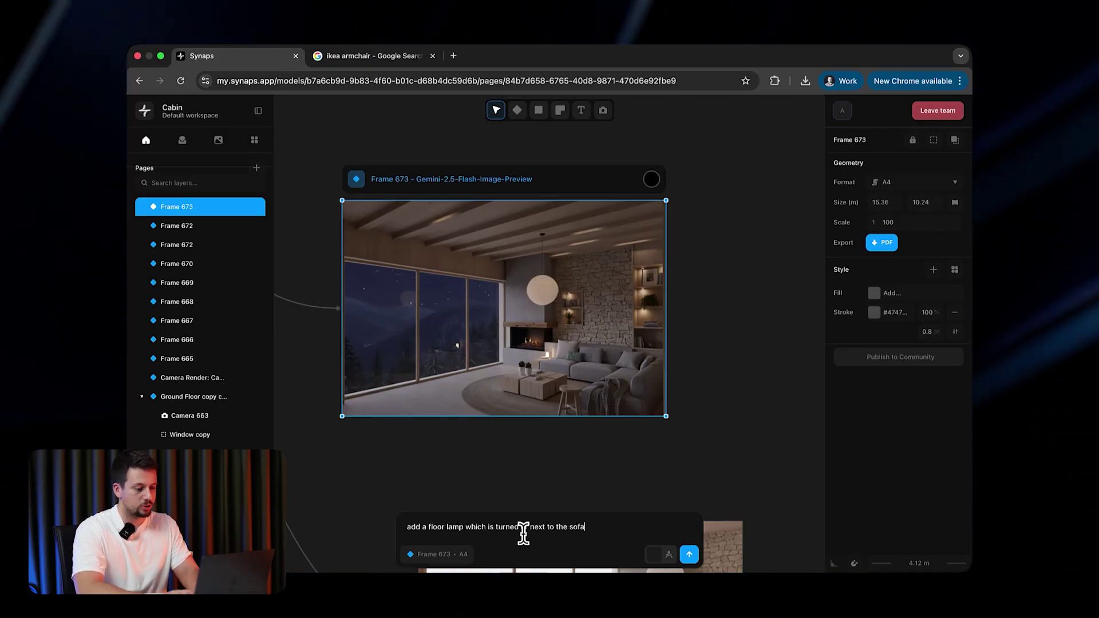
left_click(690, 553)
scroll(723, 378, "down", 5, "ctrl")
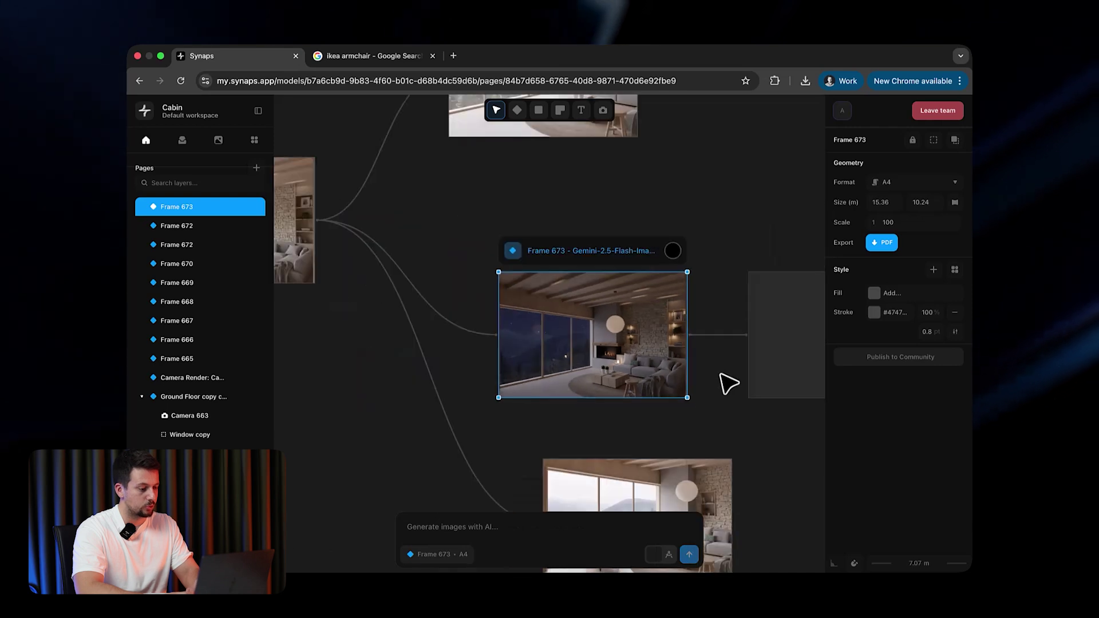
- Duplicate the daytime fireplace render's frame below the original
left_click(762, 376)
left_click(709, 248)
scroll(705, 243, "left", 5)
scroll(704, 243, "up", 2)
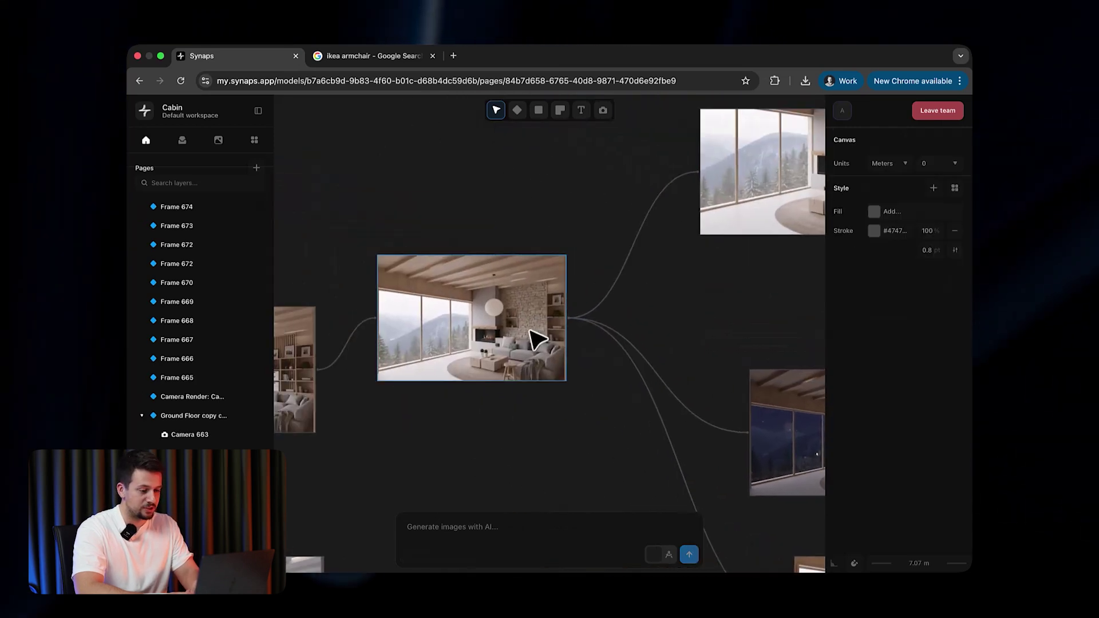
left_click(537, 339)
- Inspect the floor lamp version of the night render up close and review the whole tree of branched renders
scroll(424, 341, "up", 10, "ctrl")
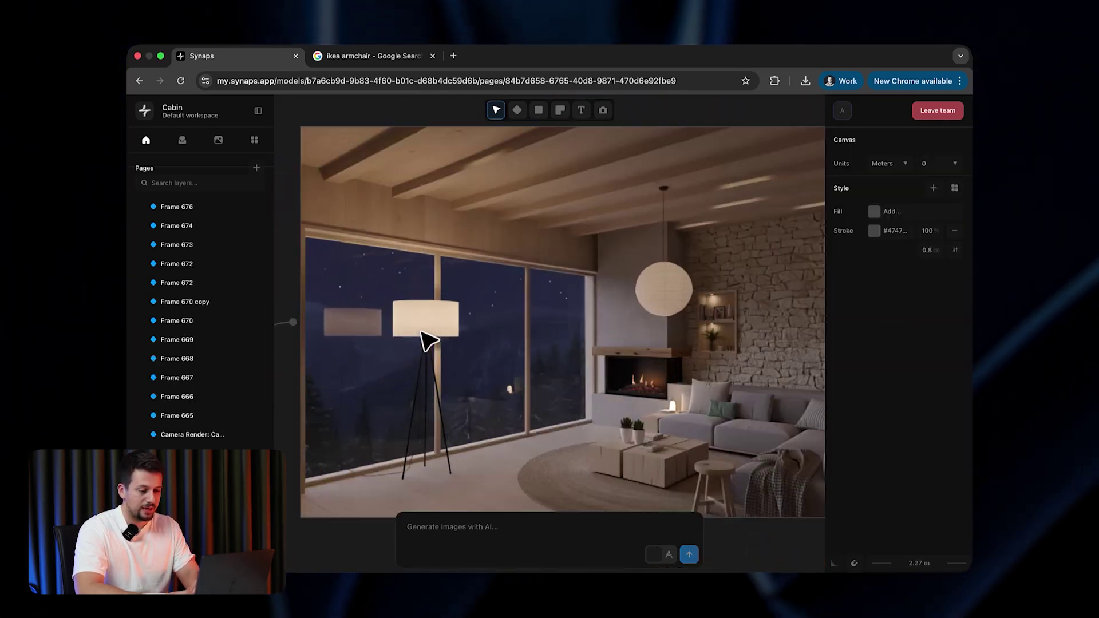
scroll(474, 344, "down", 6, "ctrl")
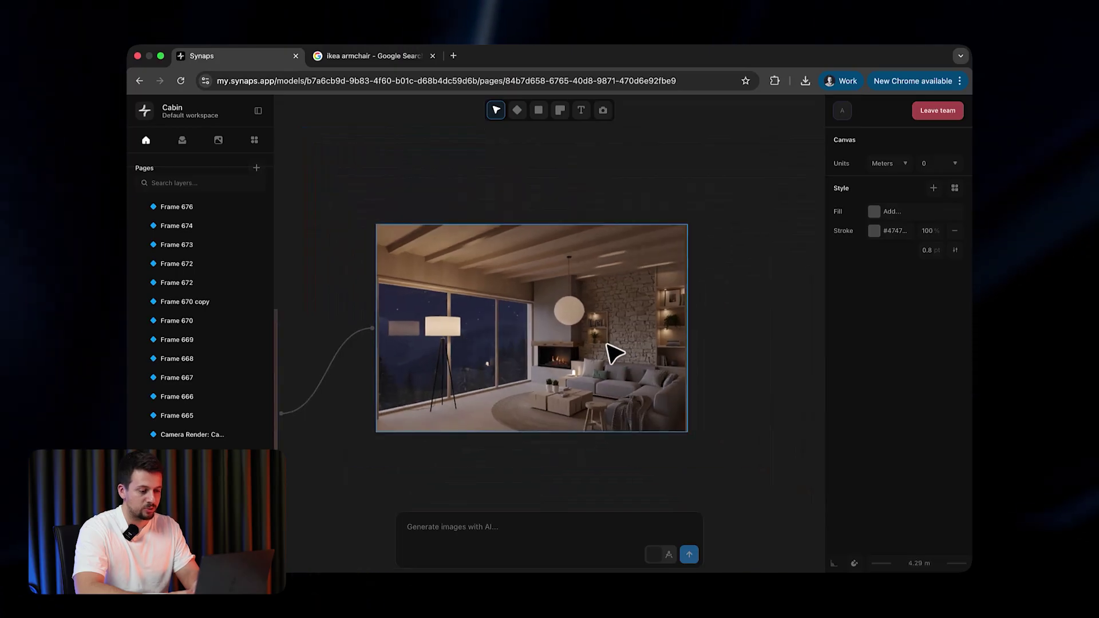
scroll(697, 417, "down", 6, "ctrl")
scroll(695, 418, "down", 5)
scroll(694, 418, "left", 5)
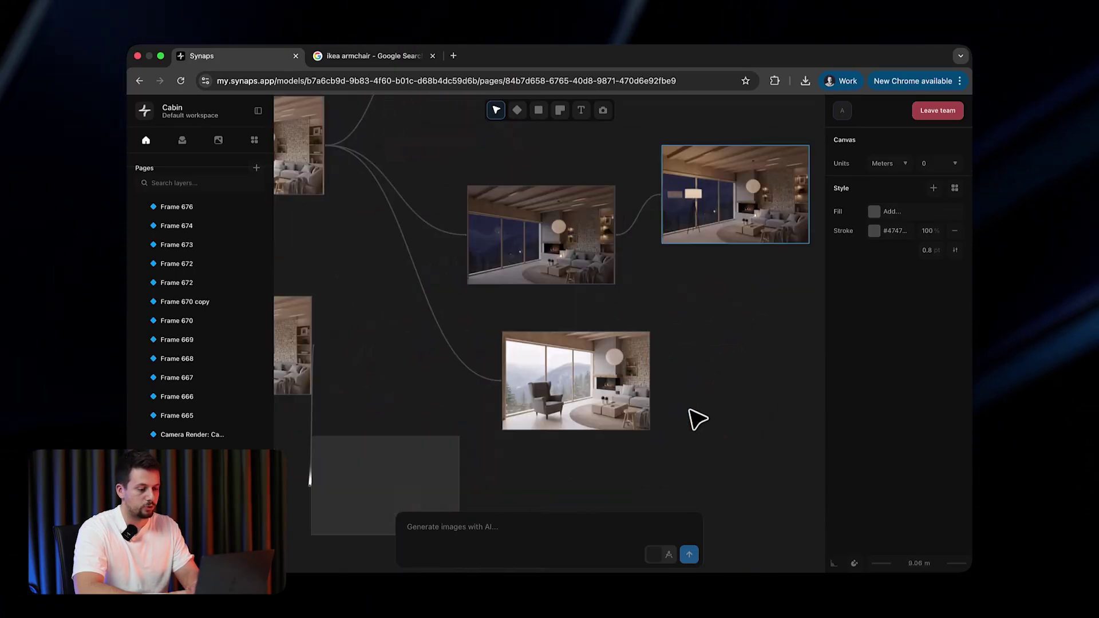
left_click(538, 177)
scroll(705, 269, "down", 8, "ctrl")
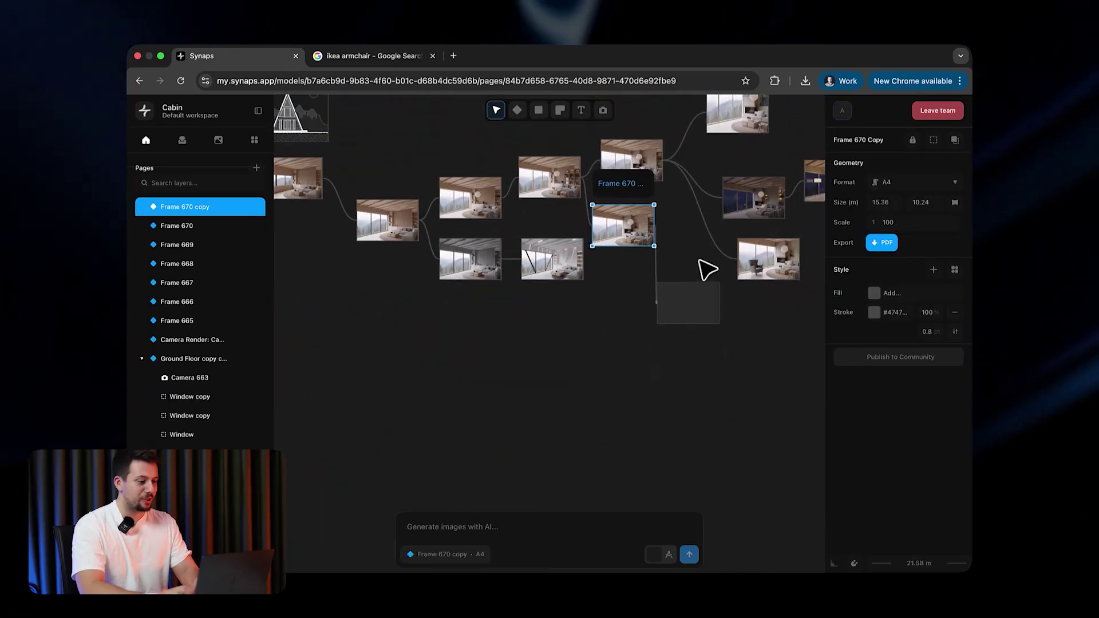
scroll(697, 269, "up", 3, "ctrl")
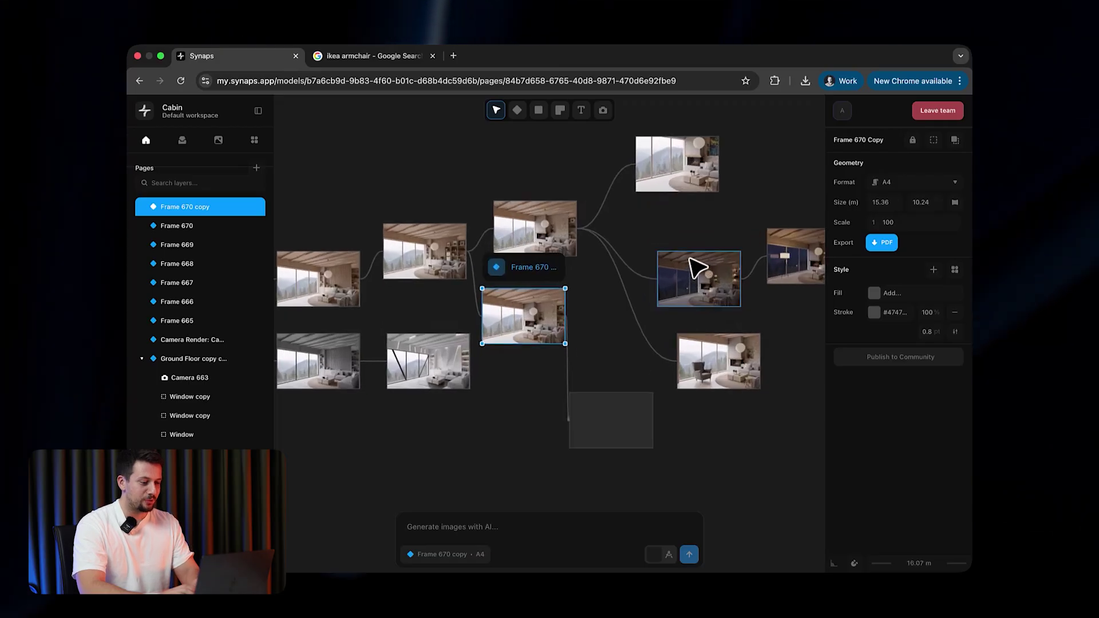
- Line up the night and armchair frames in a column beneath the wall-painting version and move the floor lamp frame up beside the night render
left_click(699, 274)
left_click_drag(704, 277, 670, 225)
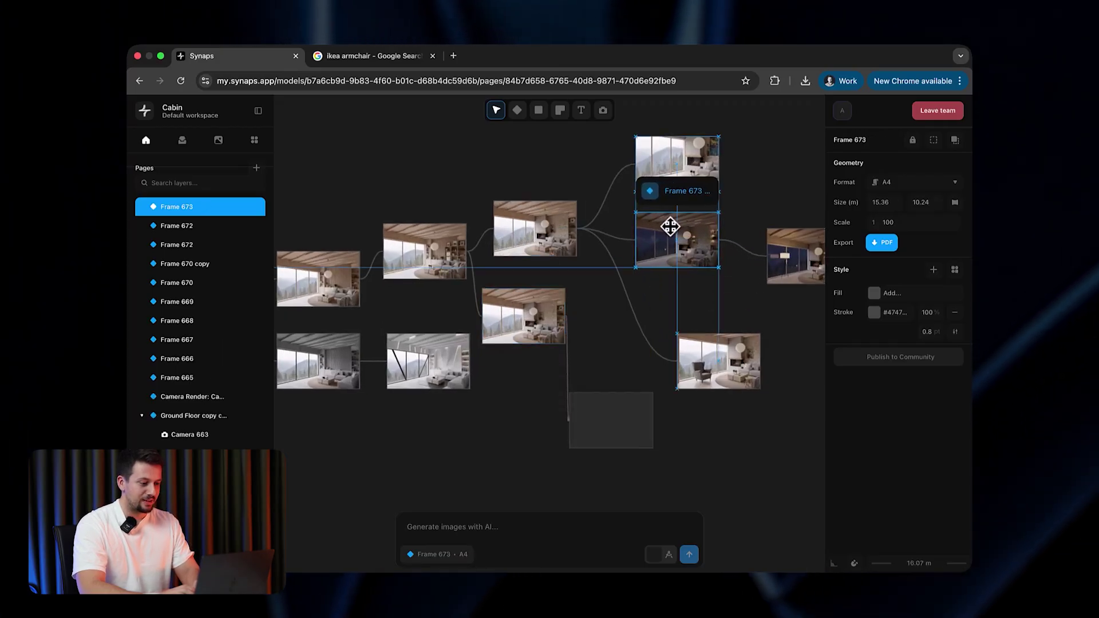
left_click_drag(729, 362, 681, 308)
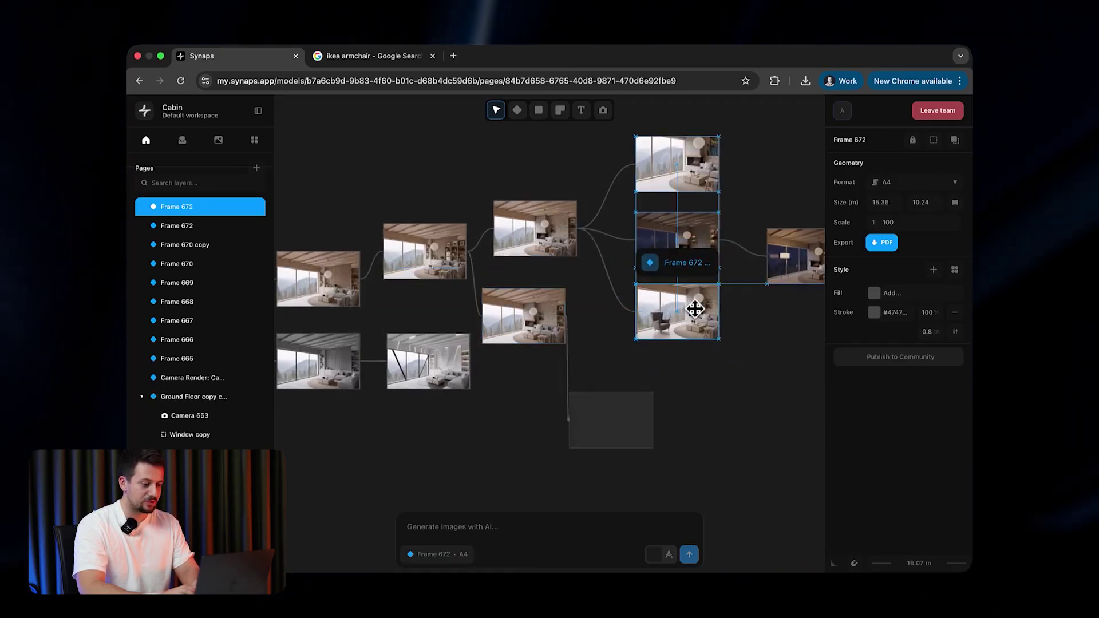
scroll(748, 329, "right", 2)
scroll(748, 328, "up", 1)
left_click(743, 324)
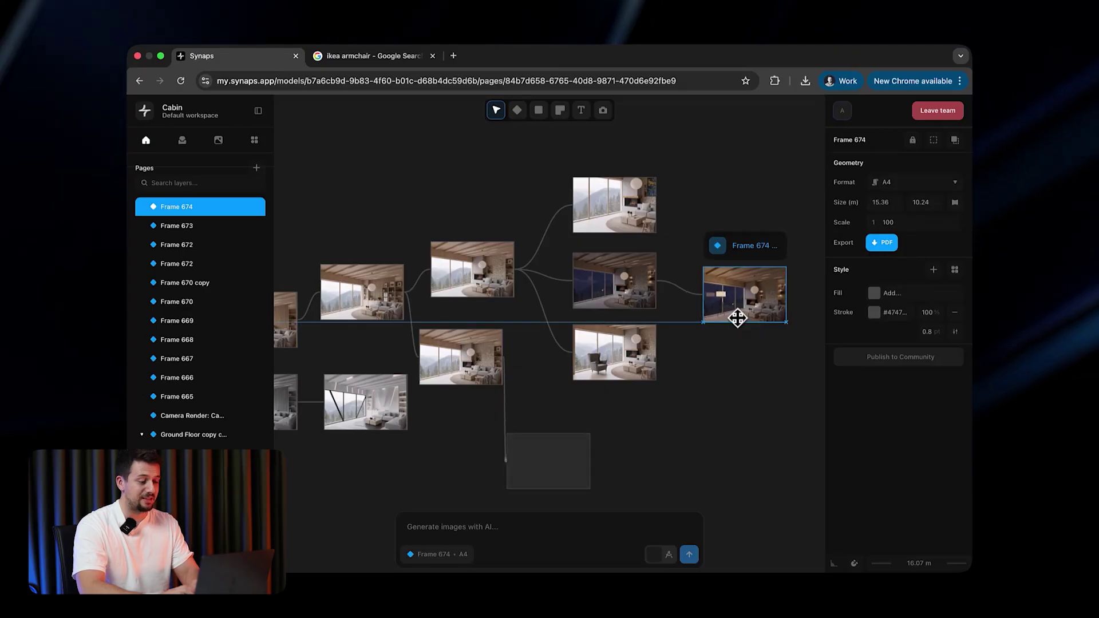
left_click_drag(737, 317, 726, 297)
left_click(719, 378)
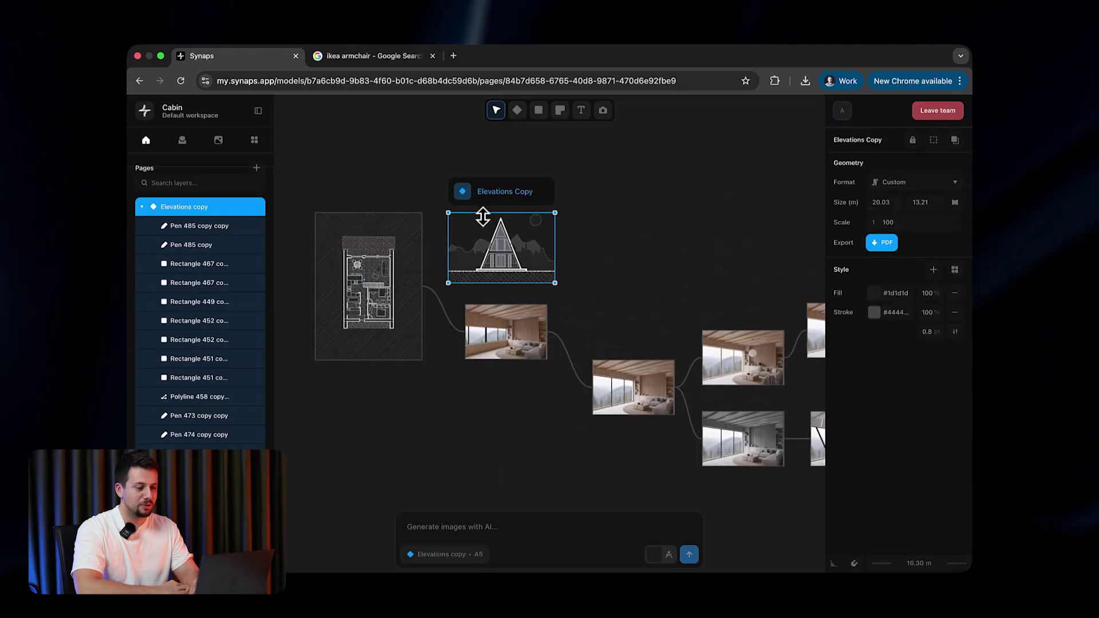
- Move the copied cabin elevation frame higher on the canvas, clear of the interior renders, and keep it selected
scroll(584, 208, "up", 2, "ctrl")
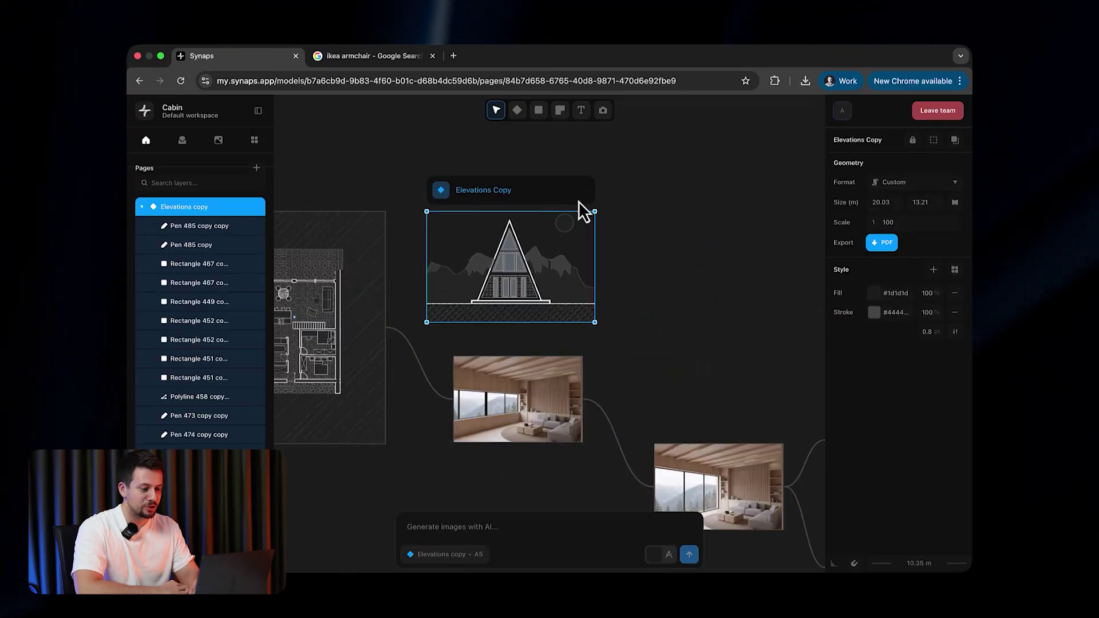
scroll(527, 248, "up", 2)
scroll(527, 247, "right", 1)
double_click(482, 259)
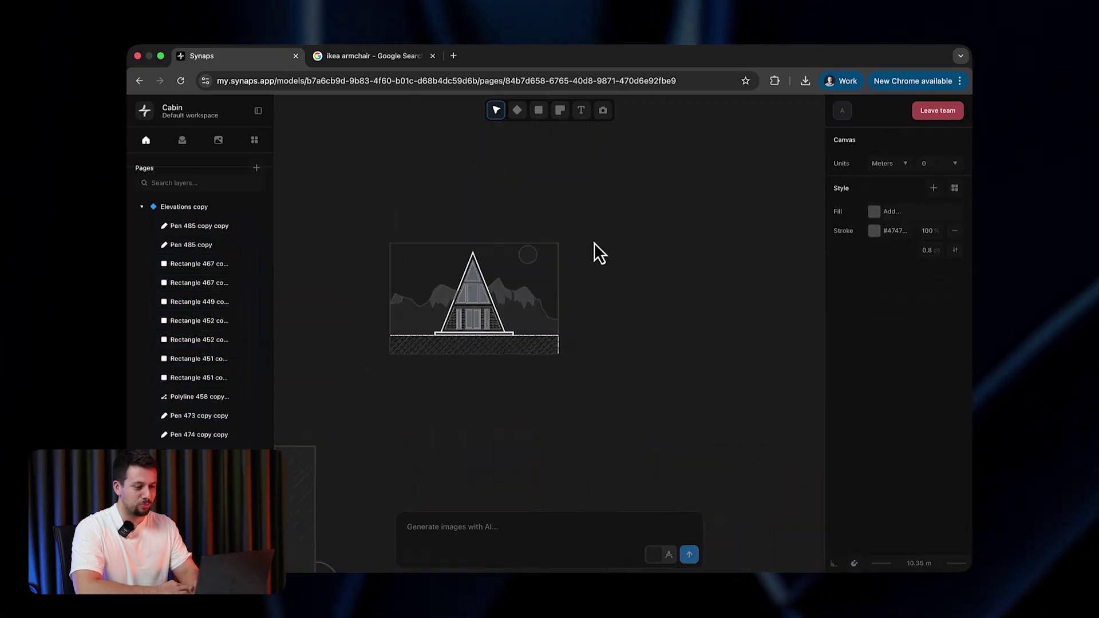
left_click(523, 256)
key("Escape")
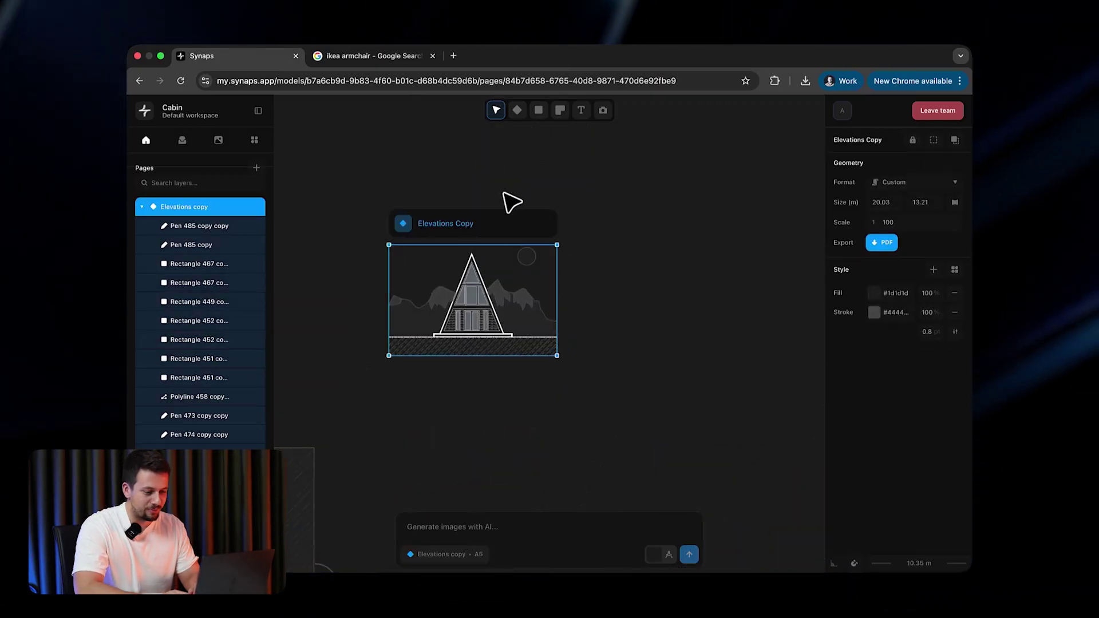
- Generate from the elevation frame: "make an exterior realistic render of this cabin in switzerland mountains in an overcast atmosphere, keep the landscape very raw and natural materials"
scroll(441, 343, "up", 5, "ctrl")
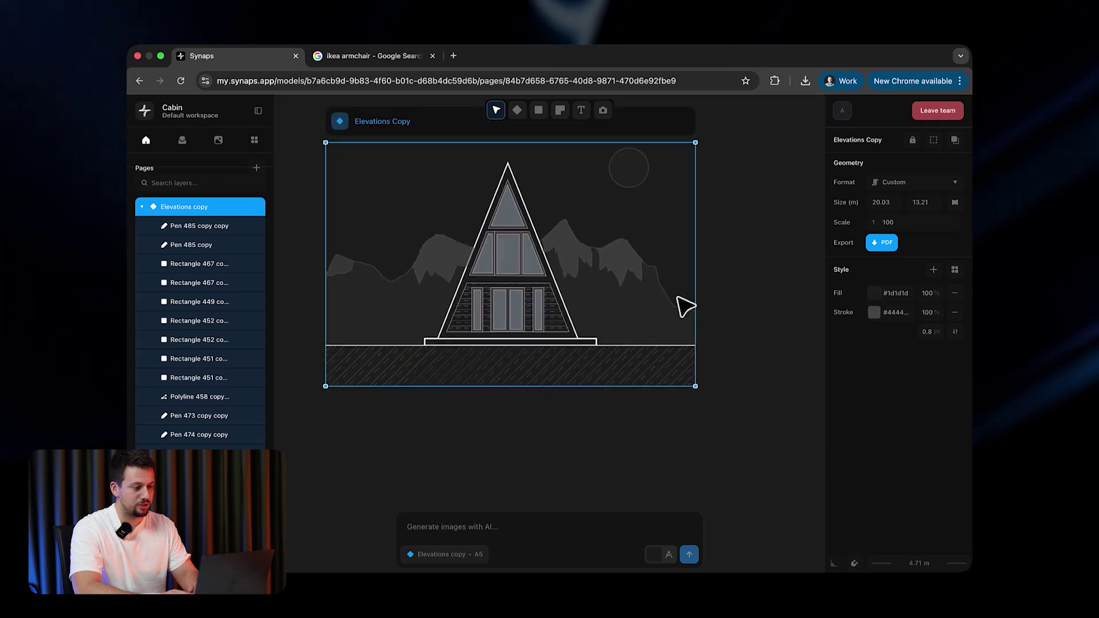
scroll(637, 466, "up", 3)
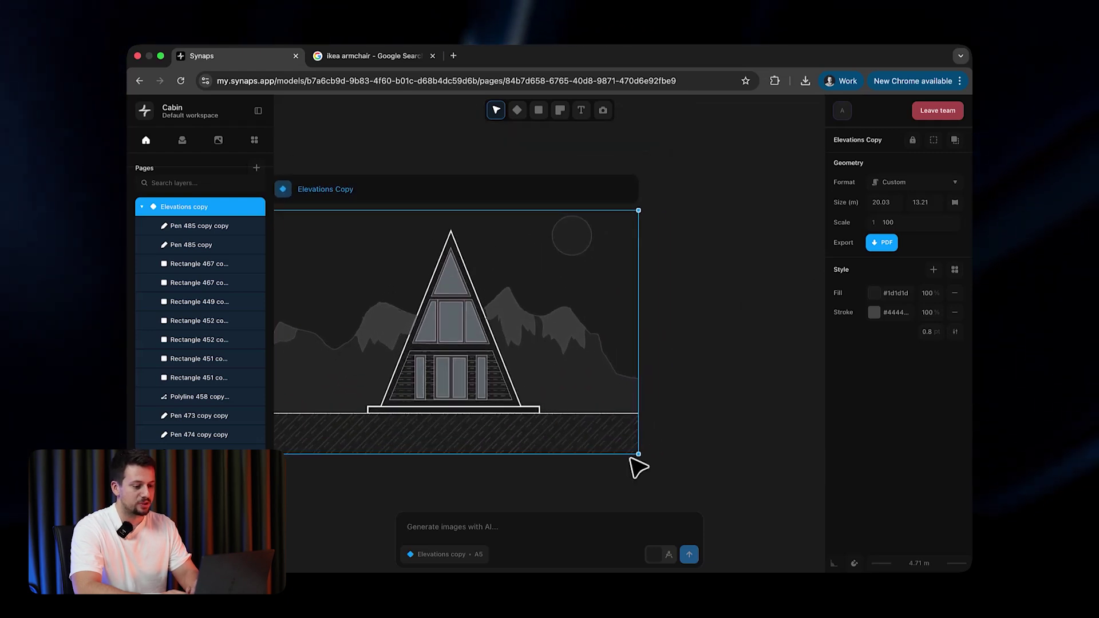
left_click(515, 533)
type("make an exterior rea")
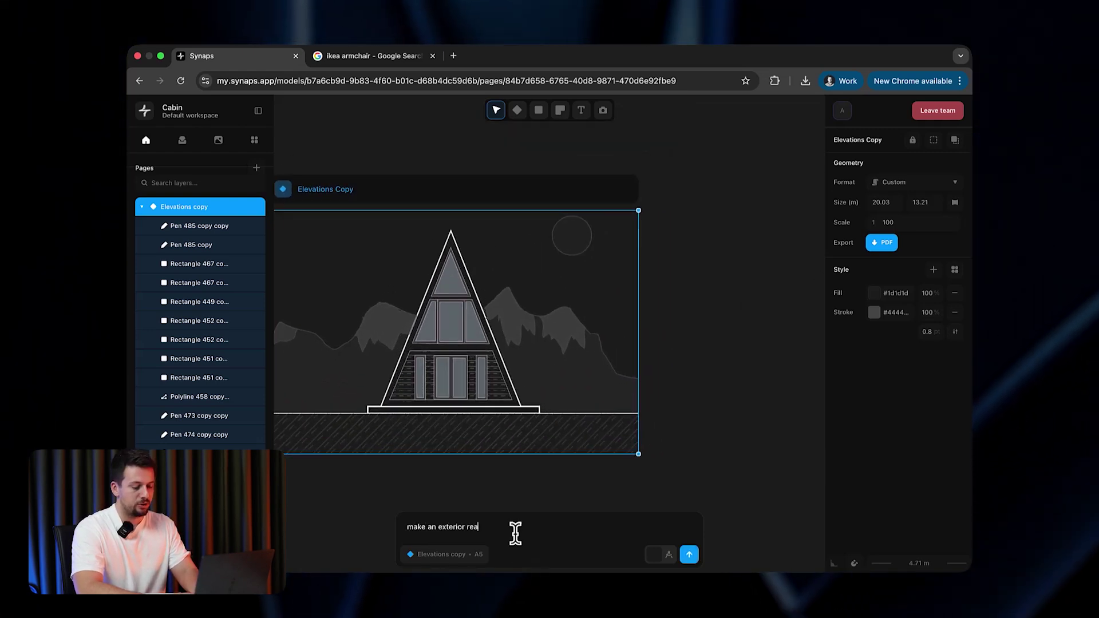
type("listic render o")
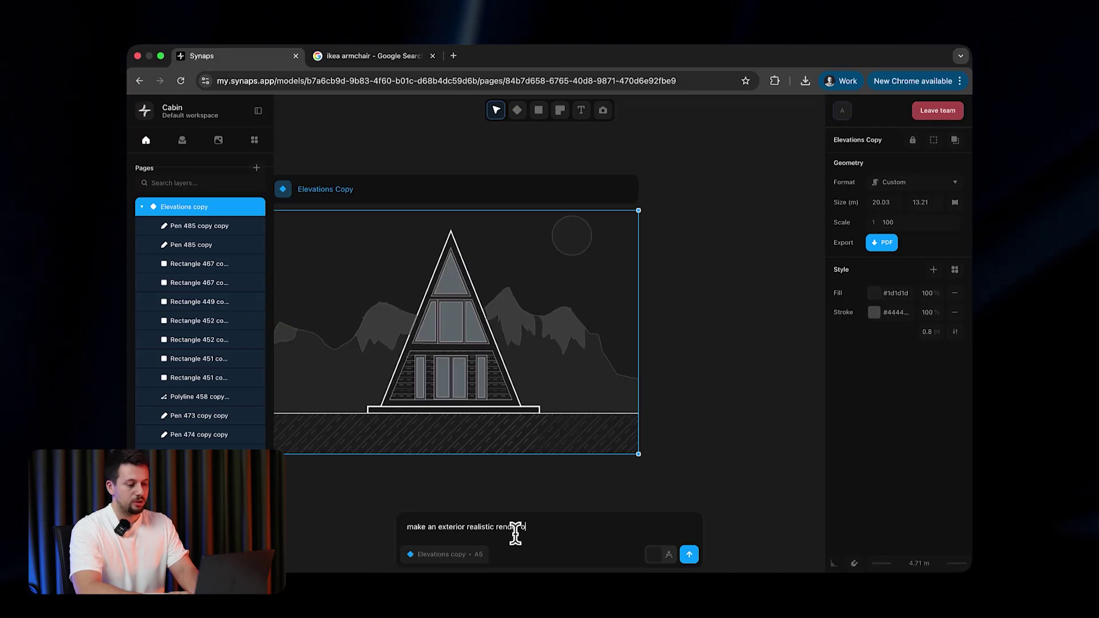
type("f this cabin in sw")
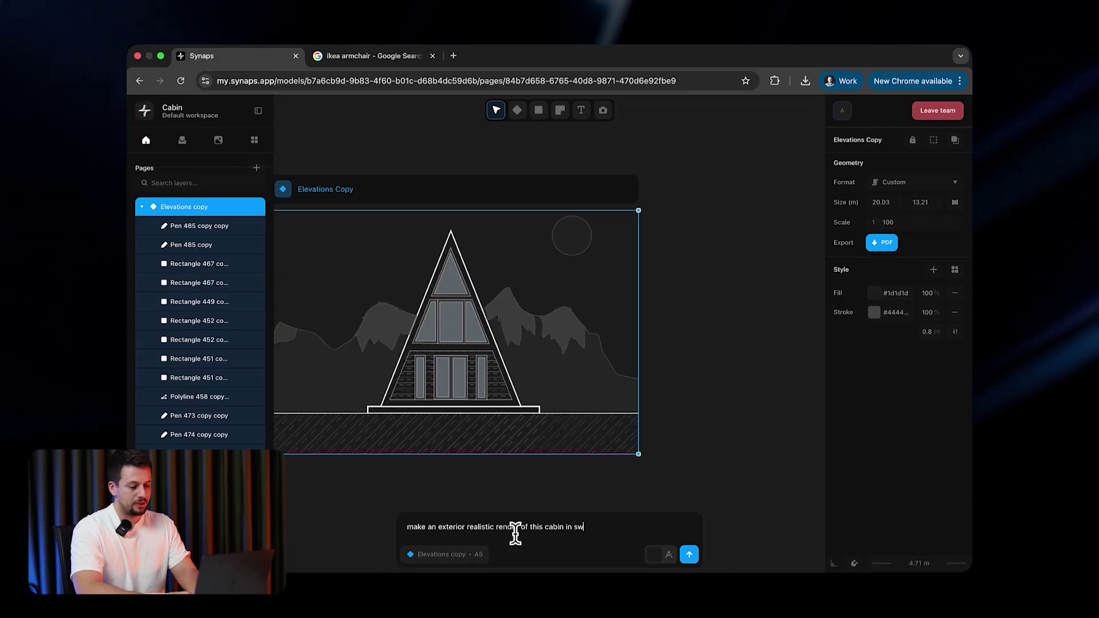
type("itzerland mountains in an")
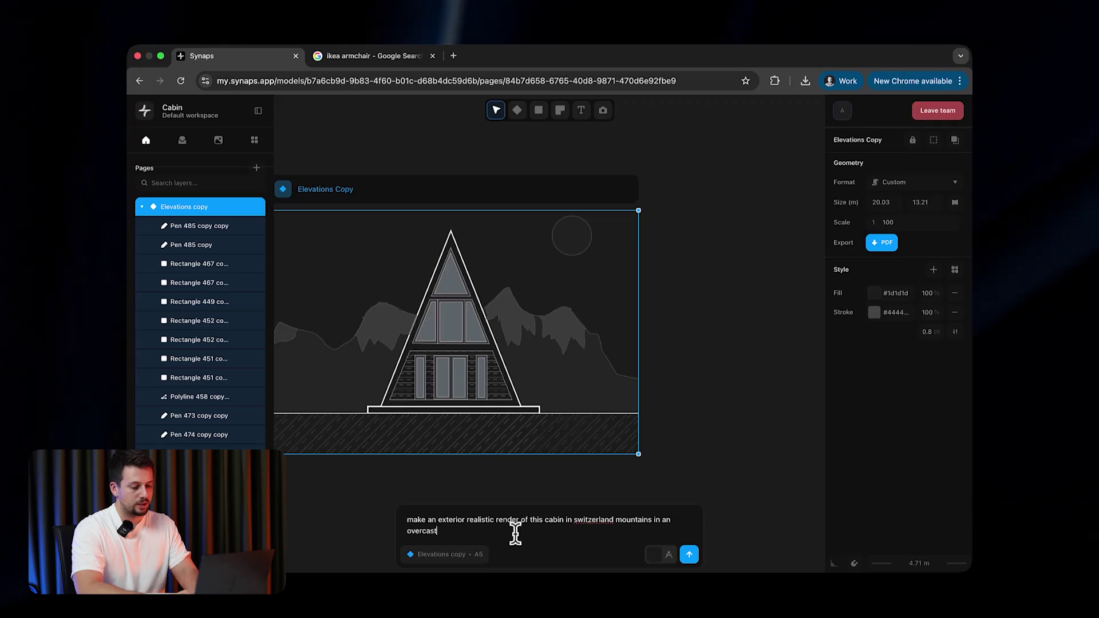
type(" overcast atmosphere, keep the la")
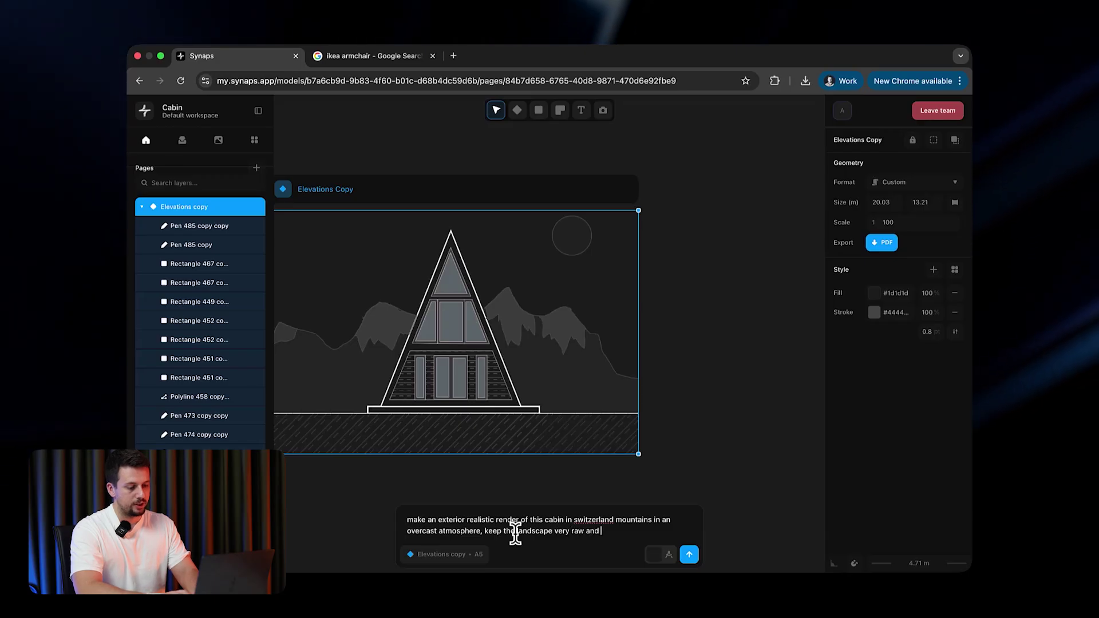
type("ndscape very raw and natural materials")
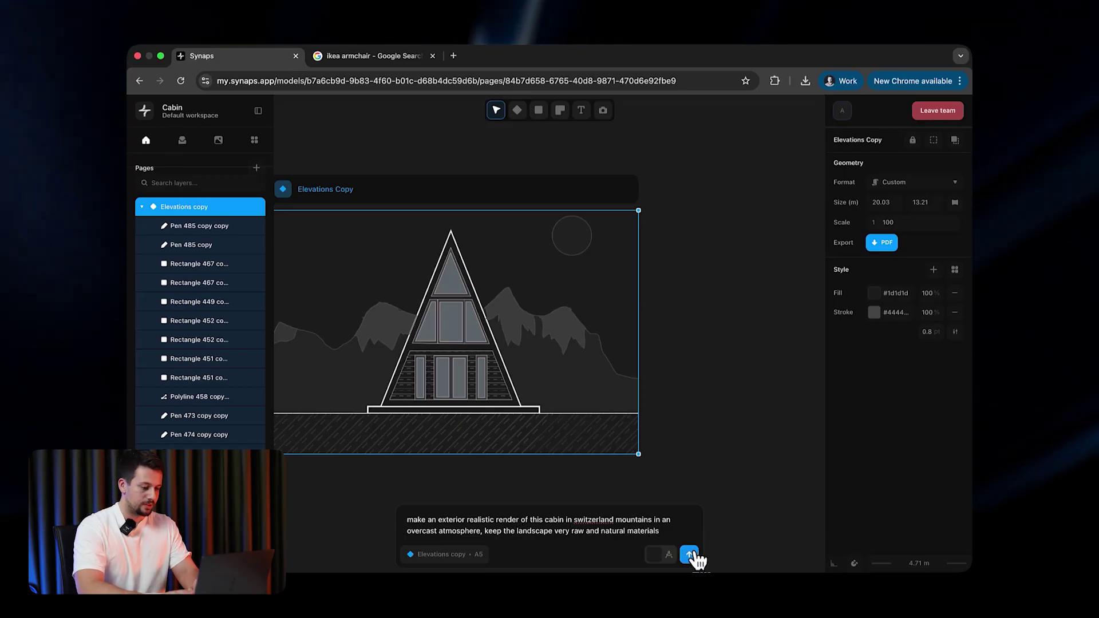
left_click(690, 554)
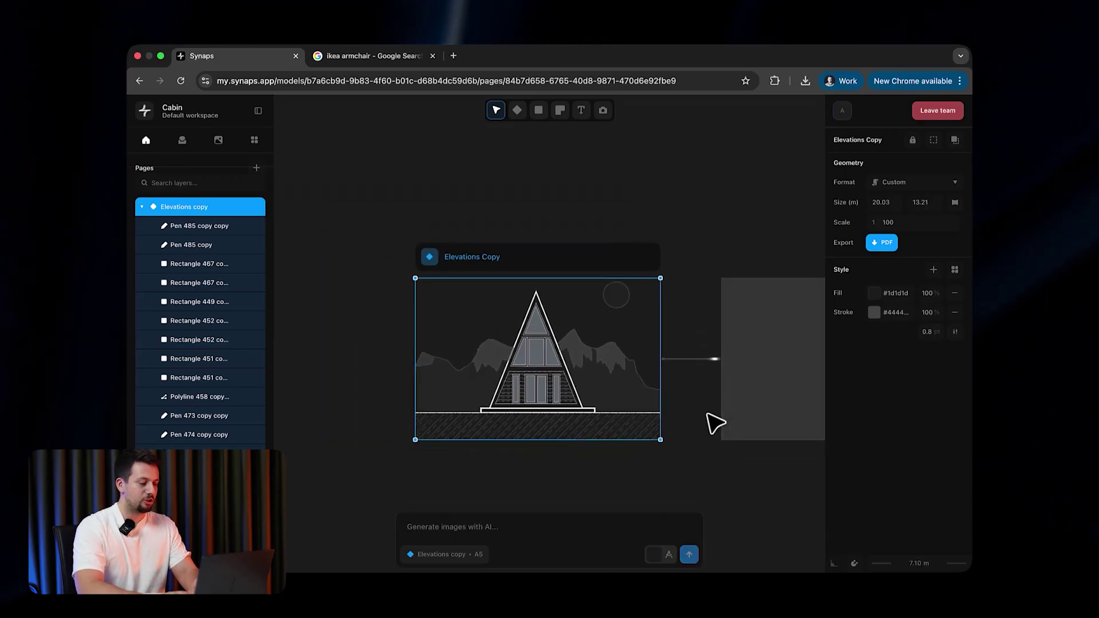
- Move the new exterior render's frame up so it sits above and to the right of the elevation frame, and deselect it
left_click(714, 356)
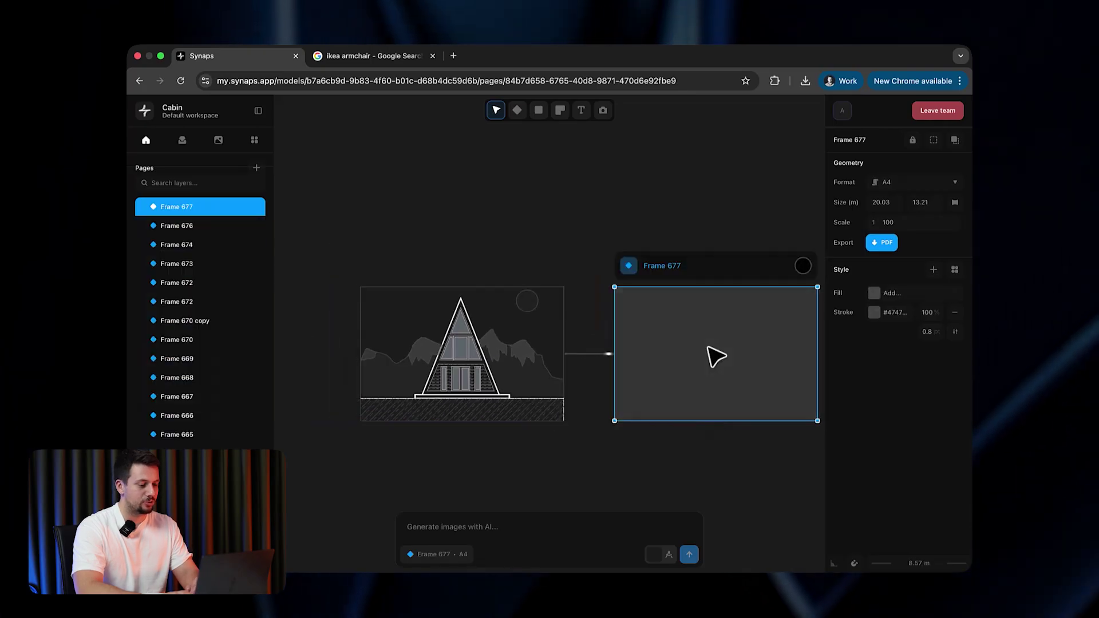
left_click_drag(714, 356, 741, 253)
left_click(643, 407)
- Review the original snowy exterior and living room renders alongside the cabin's floor plans and elevations
scroll(643, 408, "down", 5, "ctrl")
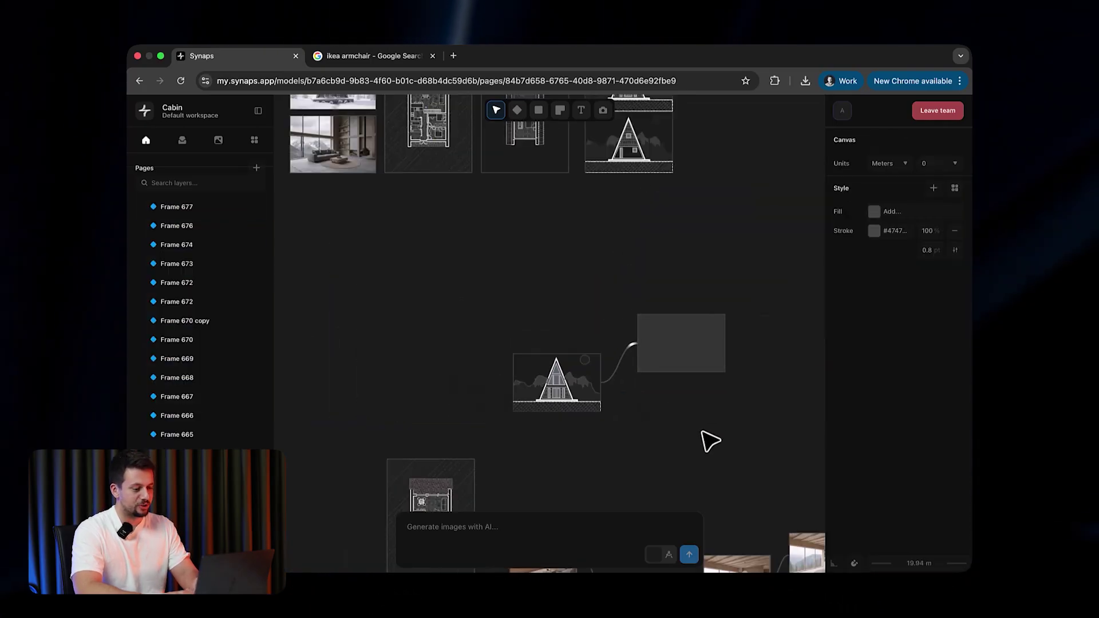
scroll(710, 441, "down", 3)
scroll(708, 441, "up", 6)
scroll(708, 441, "left", 3)
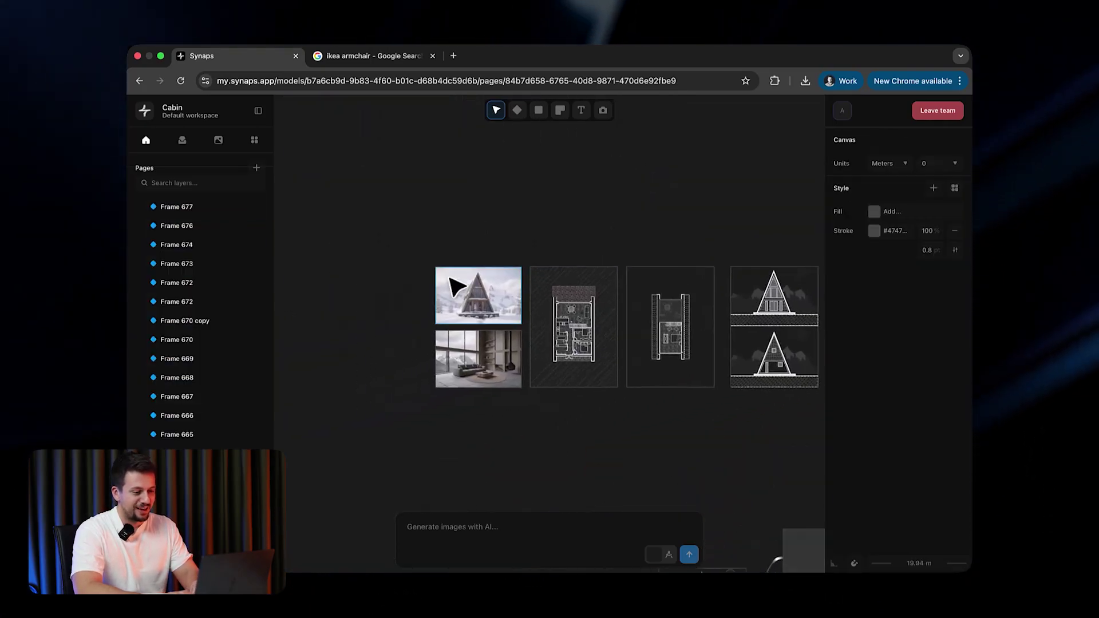
scroll(455, 284, "up", 6, "ctrl")
scroll(338, 311, "down", 3)
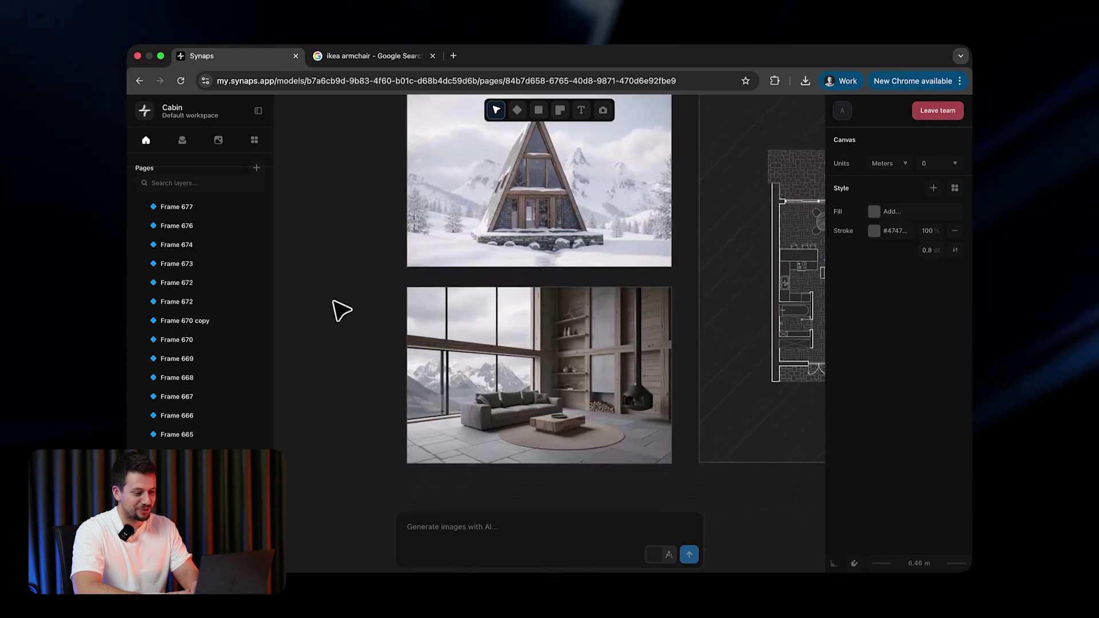
scroll(464, 494, "down", 1)
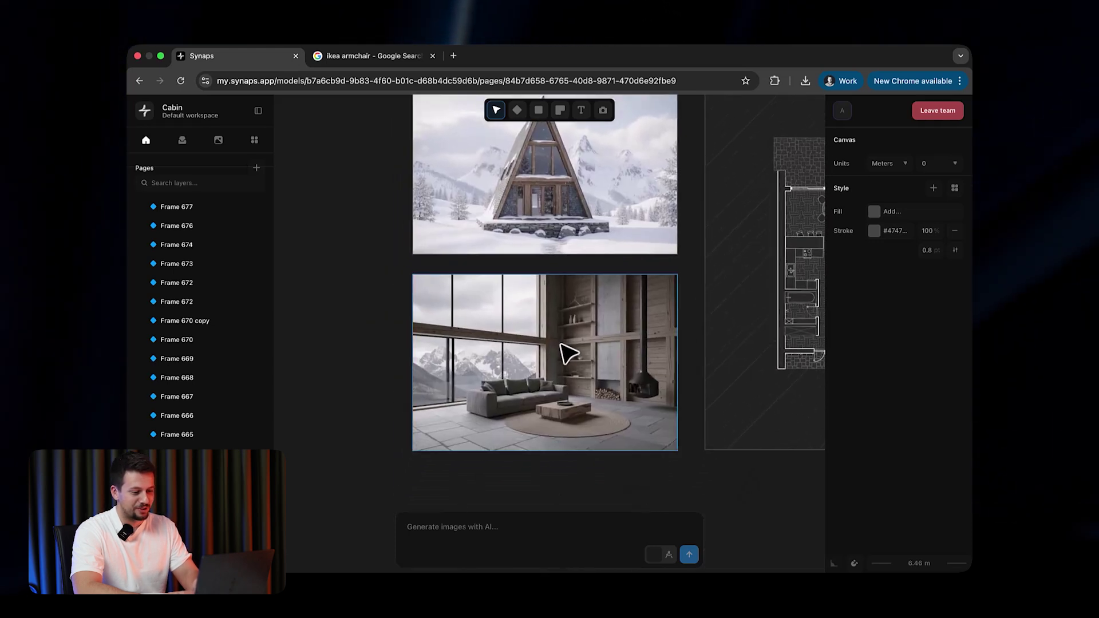
scroll(366, 245, "up", 3)
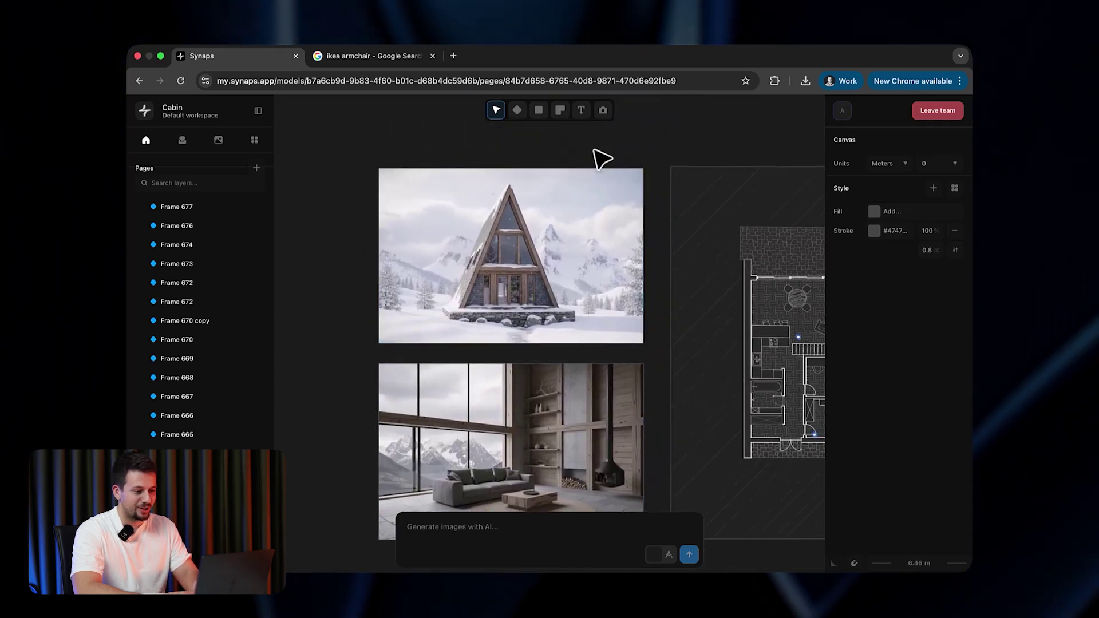
scroll(630, 156, "right", 4)
scroll(693, 151, "right", 10)
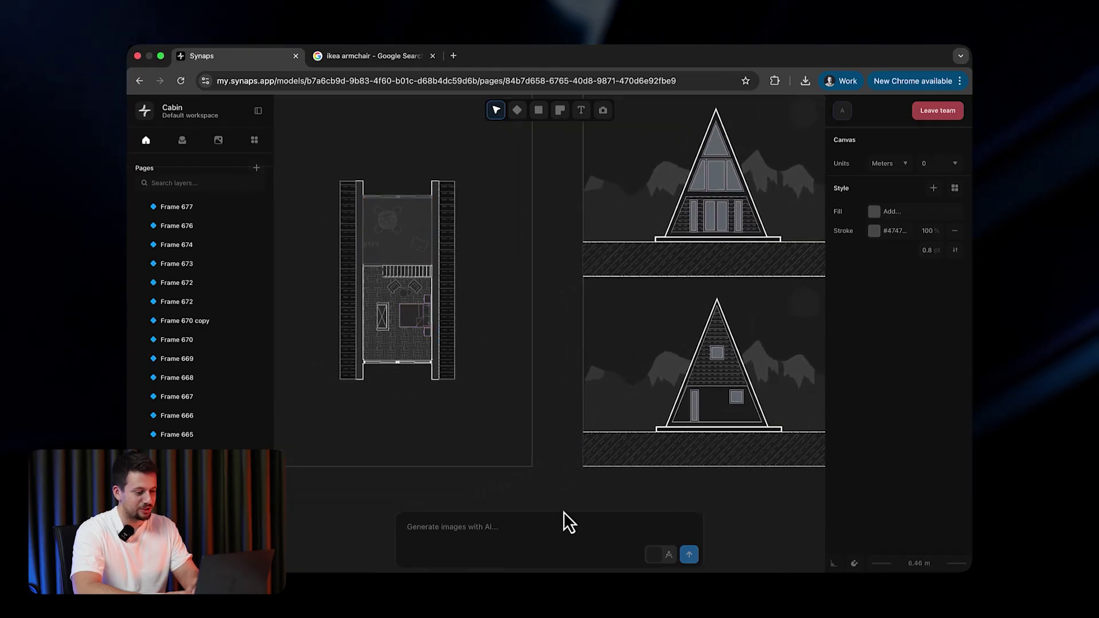
- Examine the overcast exterior render up close and compare its facade and mountains with the source elevation drawing
scroll(550, 484, "down", 10)
scroll(549, 479, "right", 10)
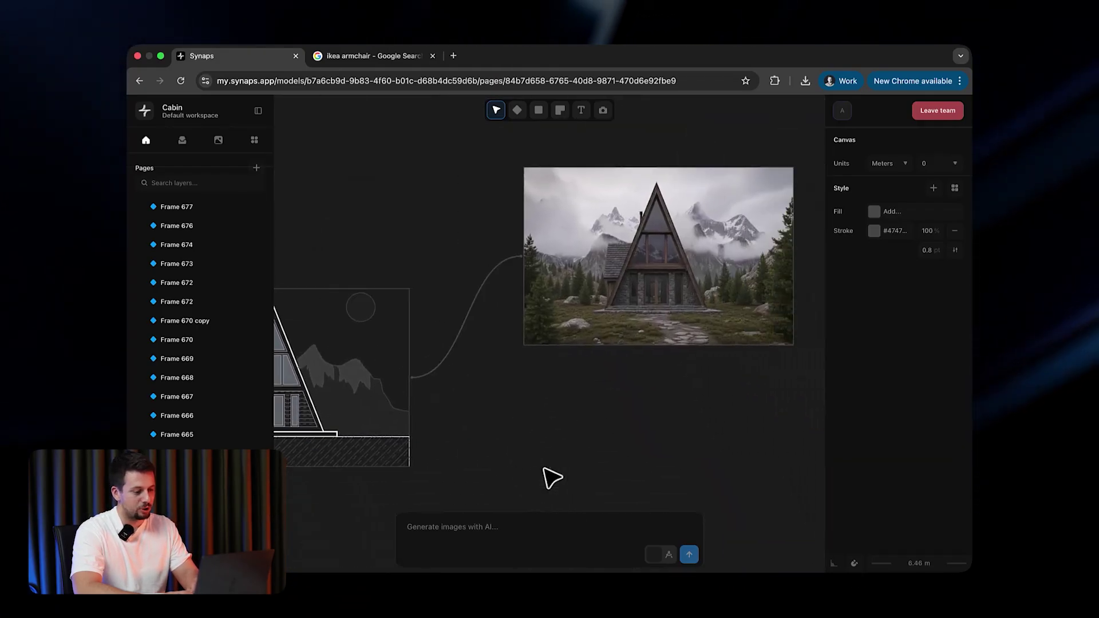
scroll(684, 283, "up", 5, "ctrl")
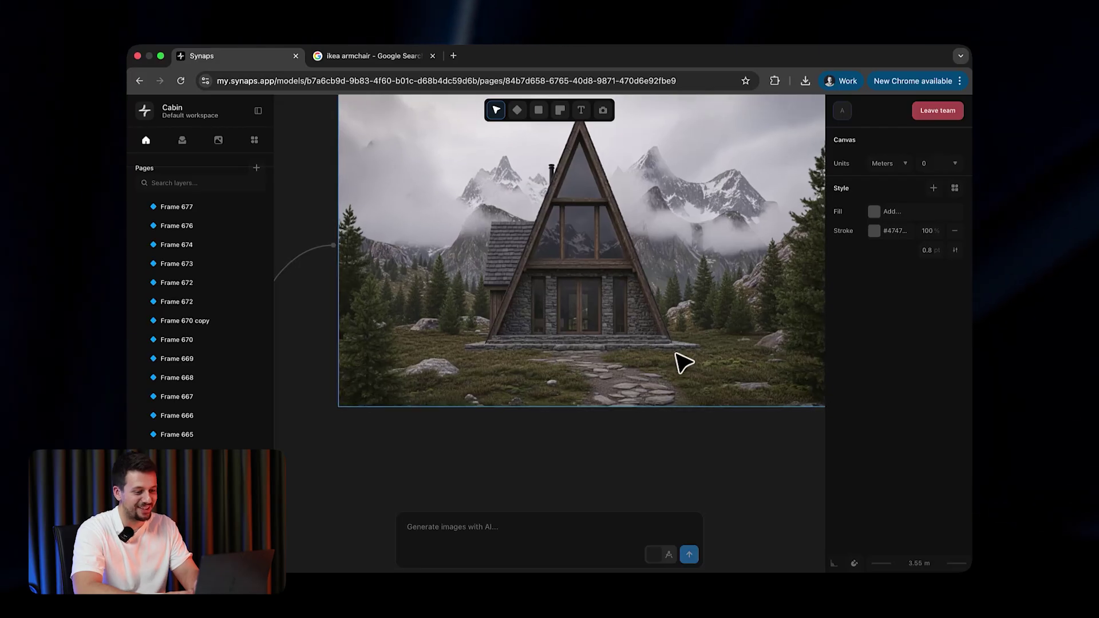
scroll(684, 362, "up", 3)
scroll(684, 362, "right", 1)
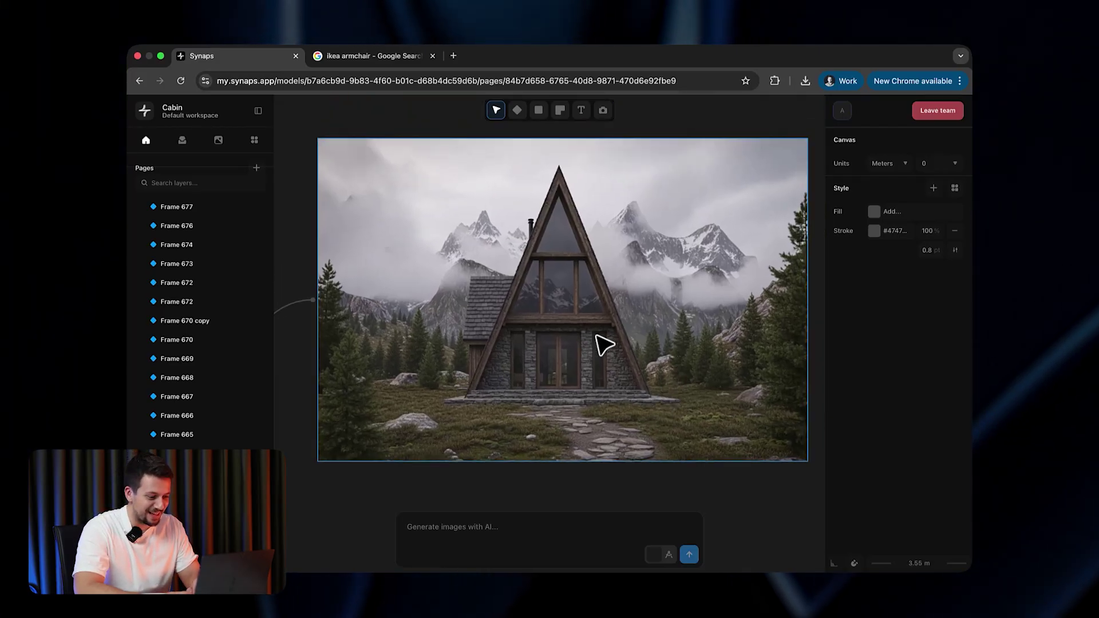
scroll(597, 344, "down", 8, "ctrl")
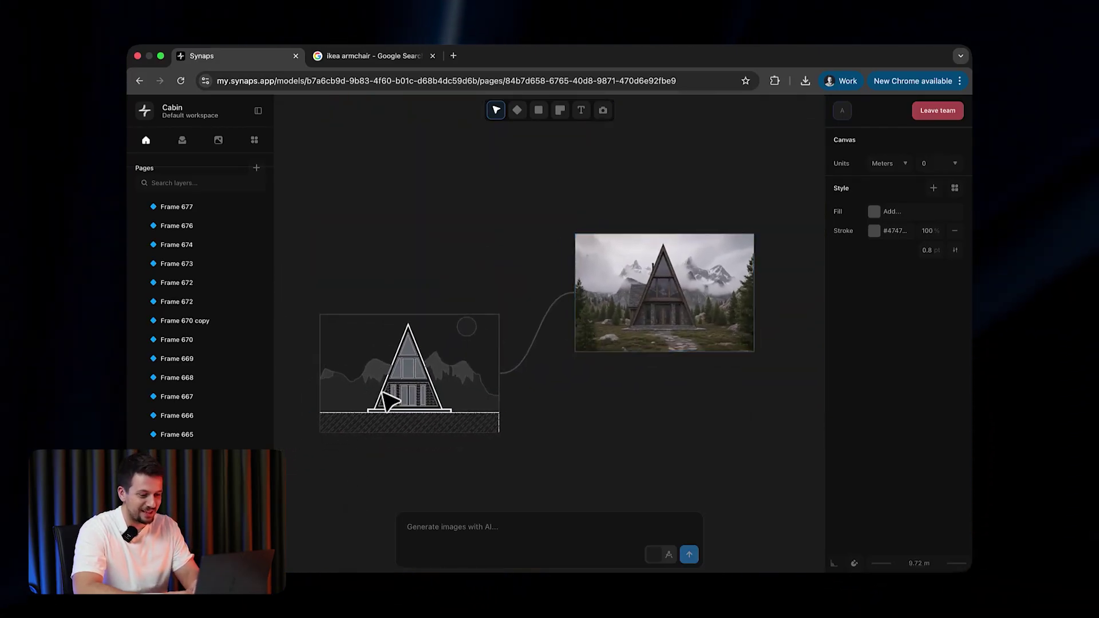
scroll(615, 375, "up", 1, "ctrl")
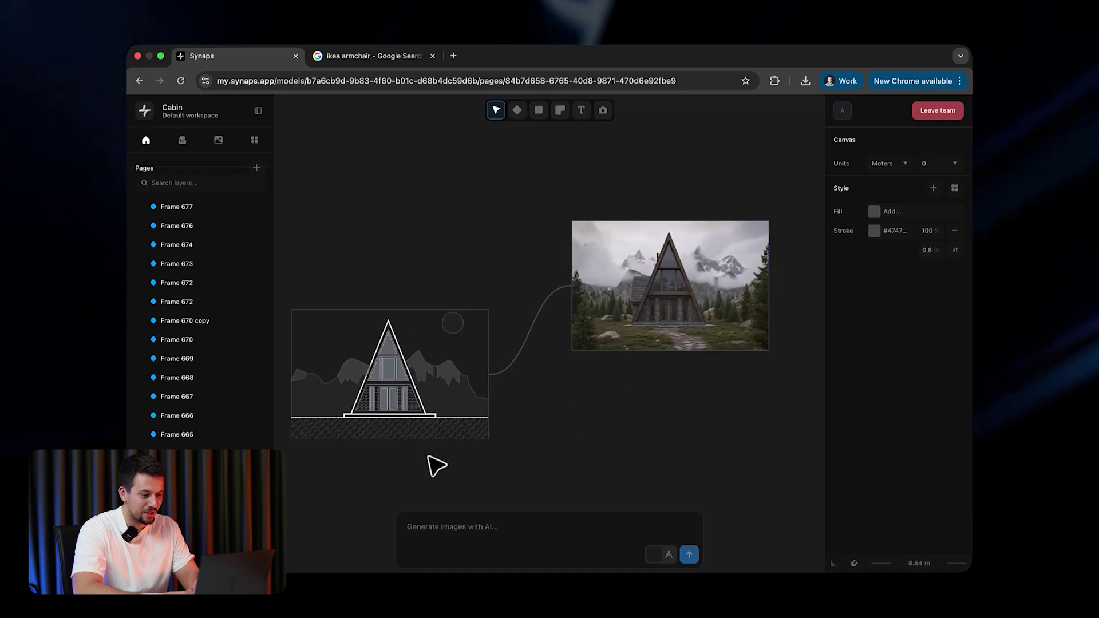
scroll(338, 388, "up", 3, "ctrl")
left_click(397, 380)
scroll(399, 380, "up", 4, "ctrl")
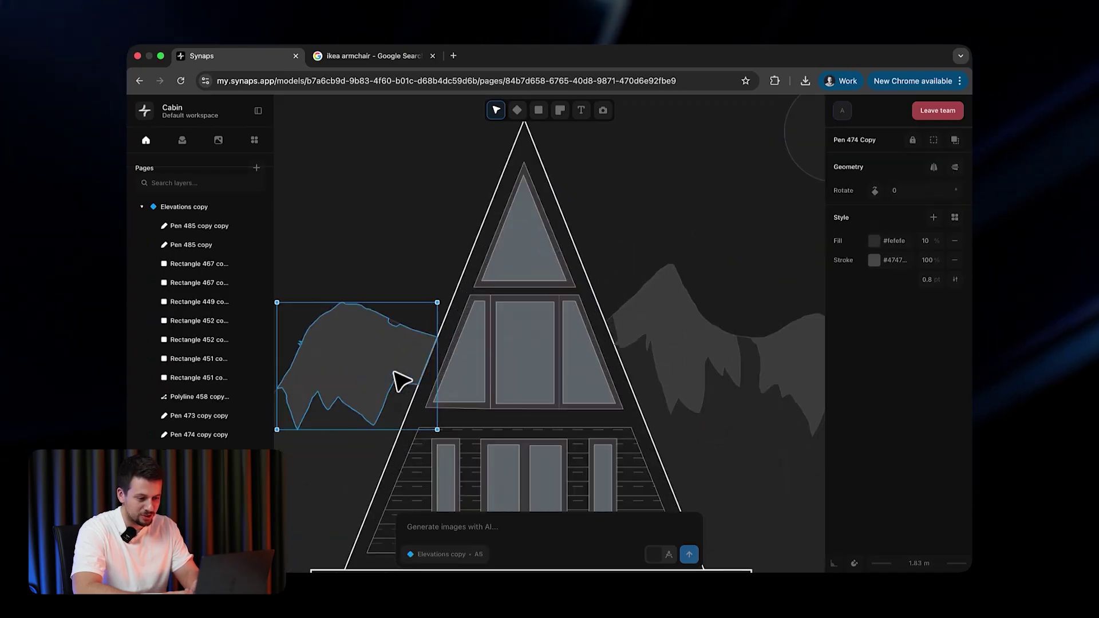
scroll(401, 380, "down", 6, "ctrl")
scroll(708, 366, "up", 4, "ctrl")
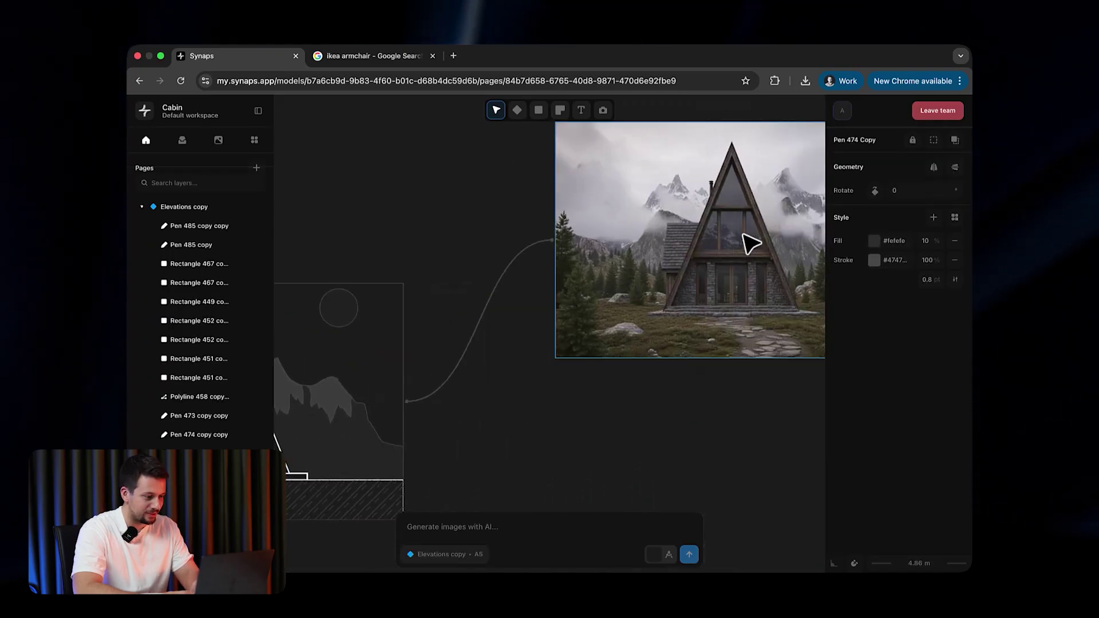
scroll(715, 240, "right", 5)
scroll(716, 240, "up", 2)
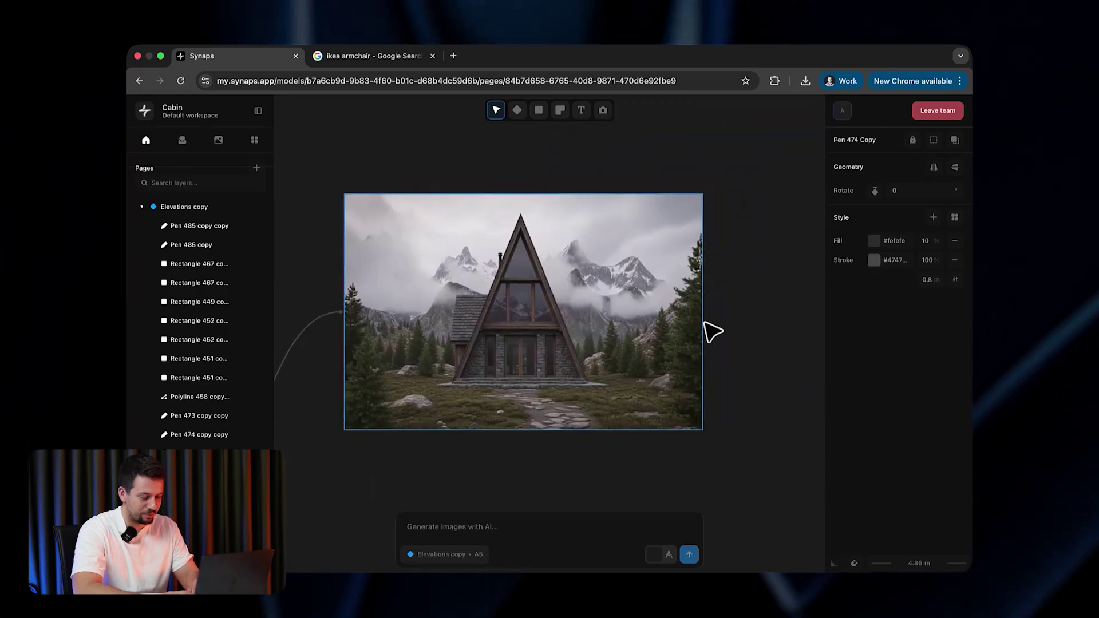
- Generate a variation of the overcast exterior render with the prompt "make it snowy weather, and add kids playing with snow outside"
left_click(701, 323)
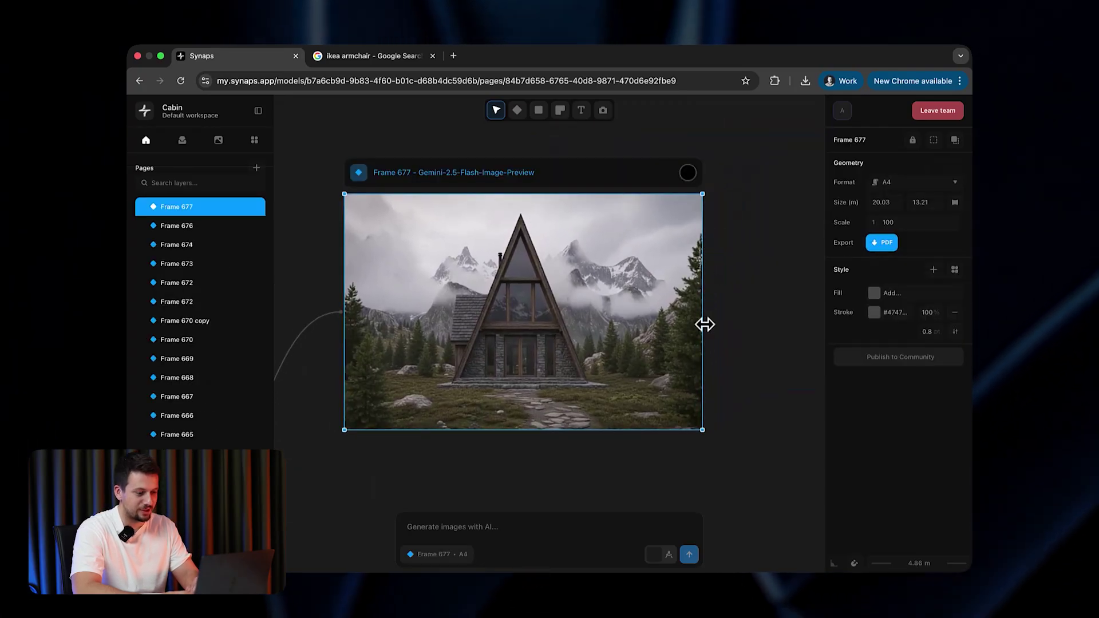
left_click(508, 527)
type("make it snowy we")
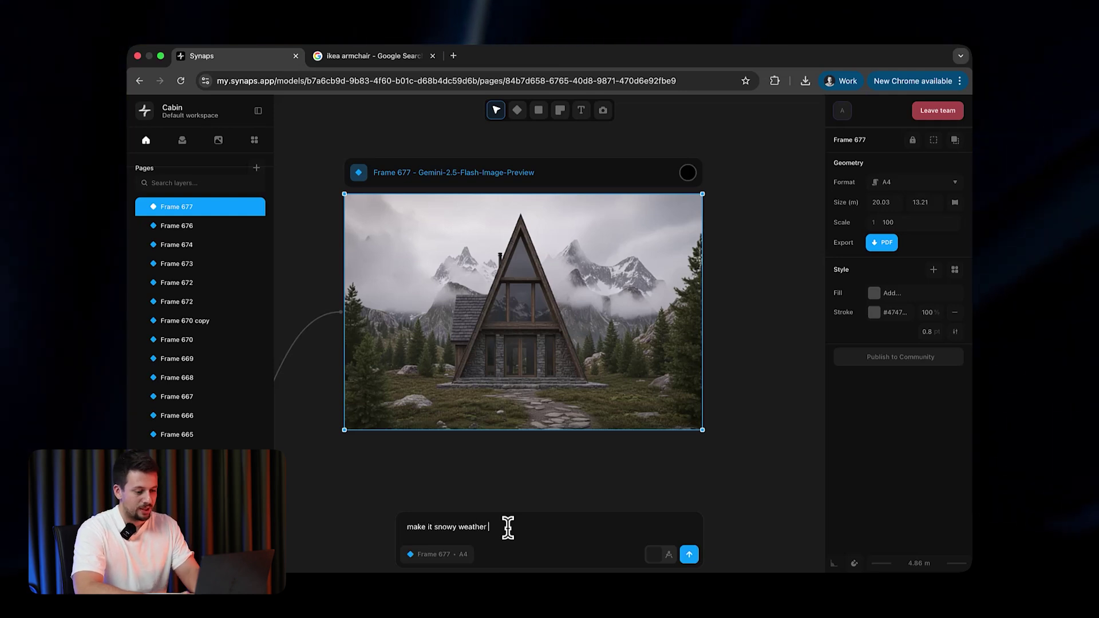
type("ather, and add kids ")
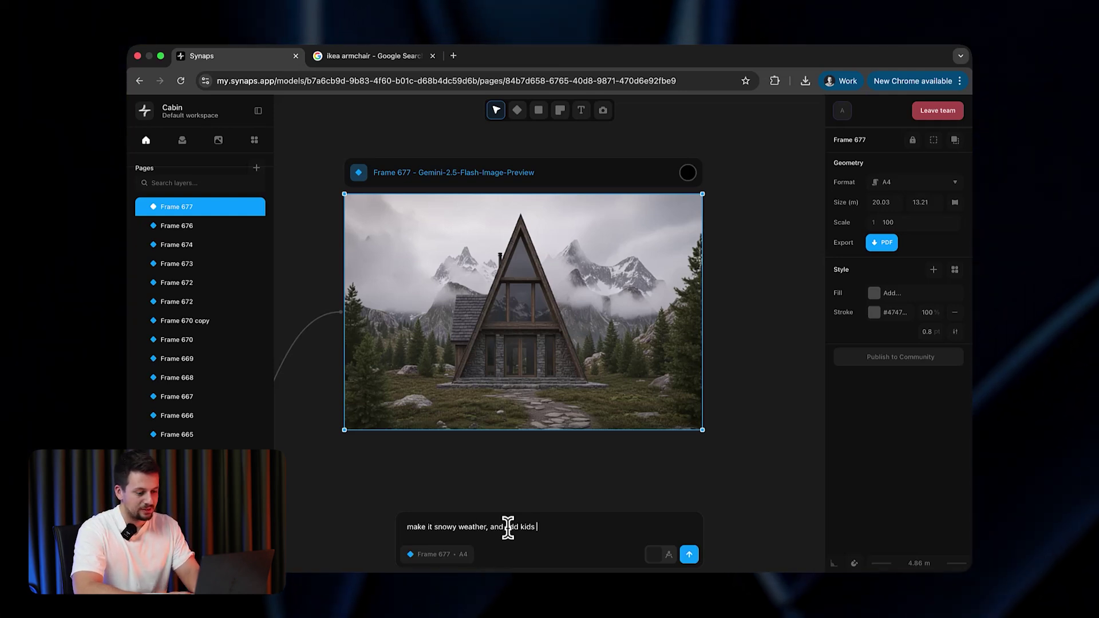
type("playing with snow outside")
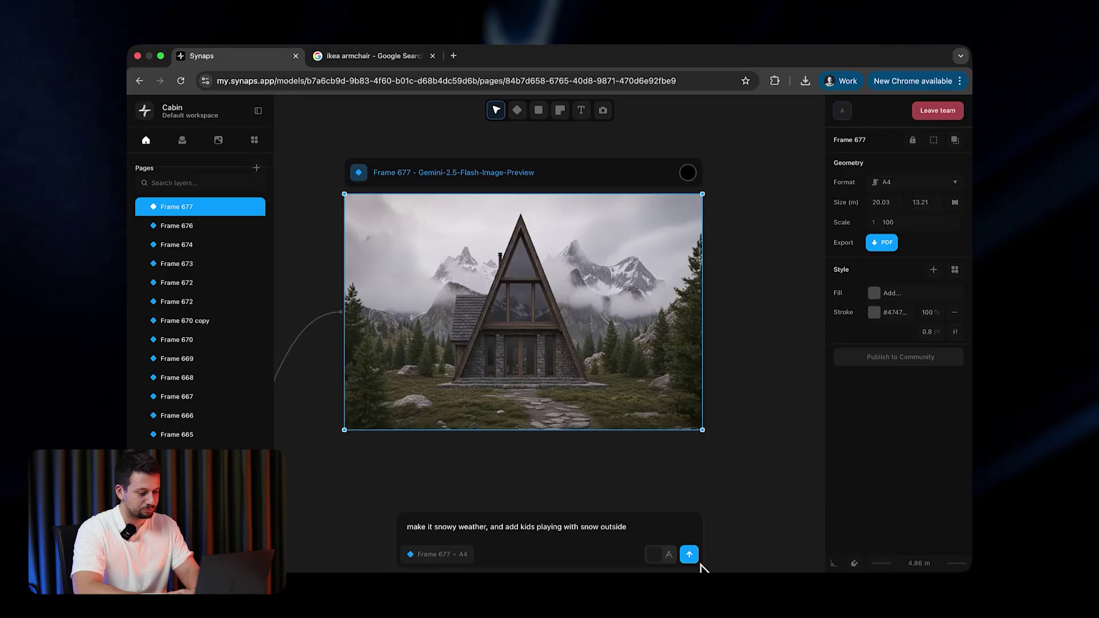
left_click(690, 555)
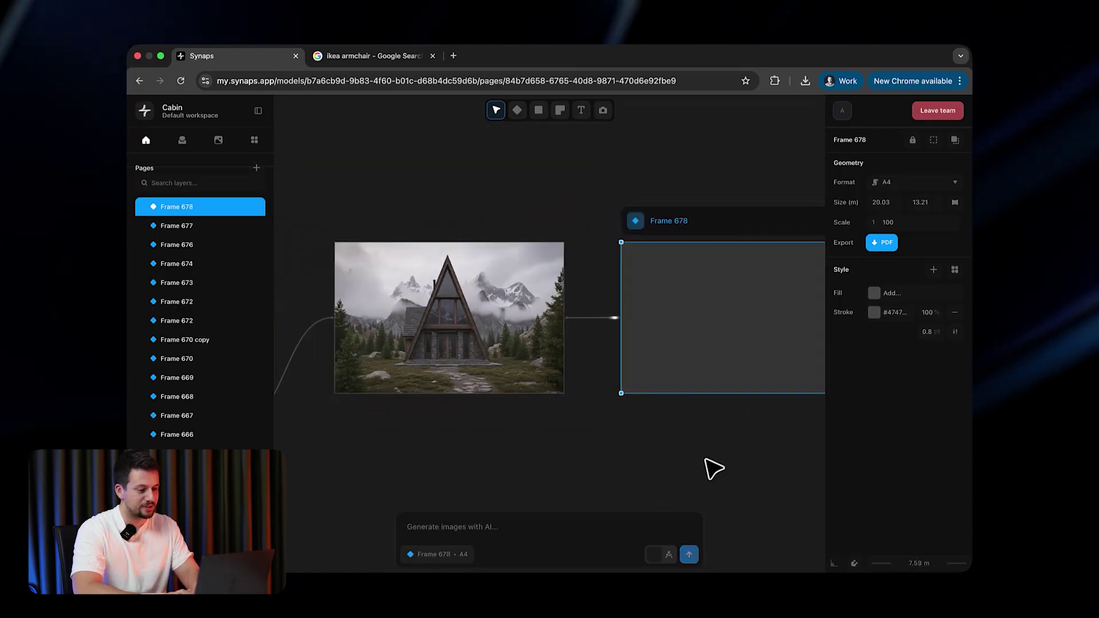
- Move the new snowy variation's frame lower and to the right of the overcast render, and select the overcast render
left_click_drag(616, 186, 648, 228)
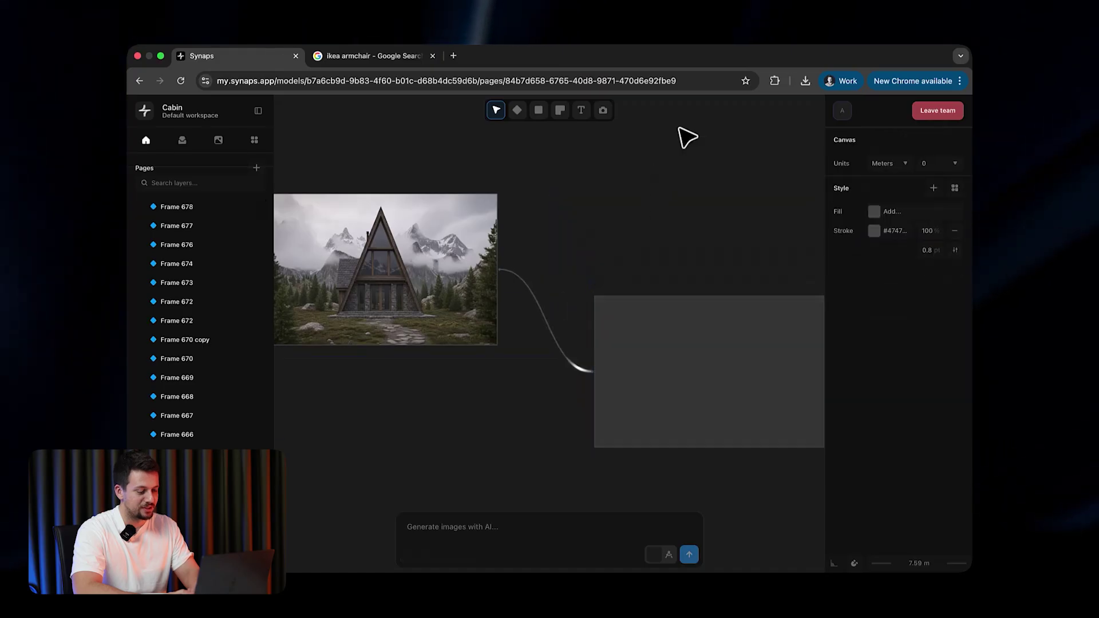
scroll(504, 257, "down", 3)
left_click(503, 257)
scroll(521, 273, "up", 3)
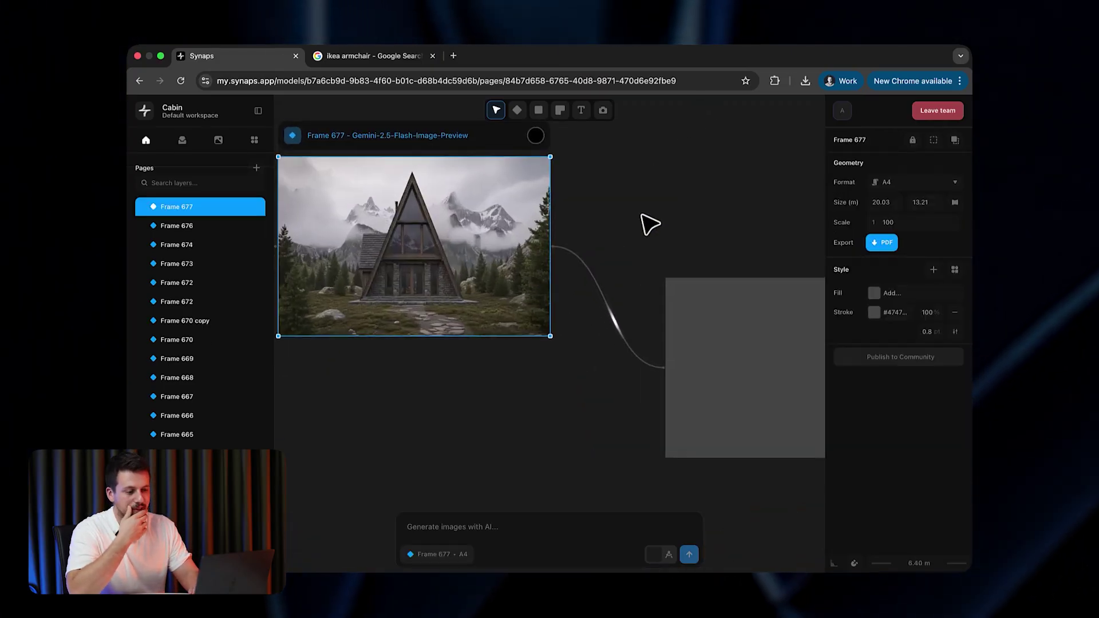
- Inspect the snowy exterior render with the playing kids up close and compare it with the overcast version
scroll(651, 223, "left", 2)
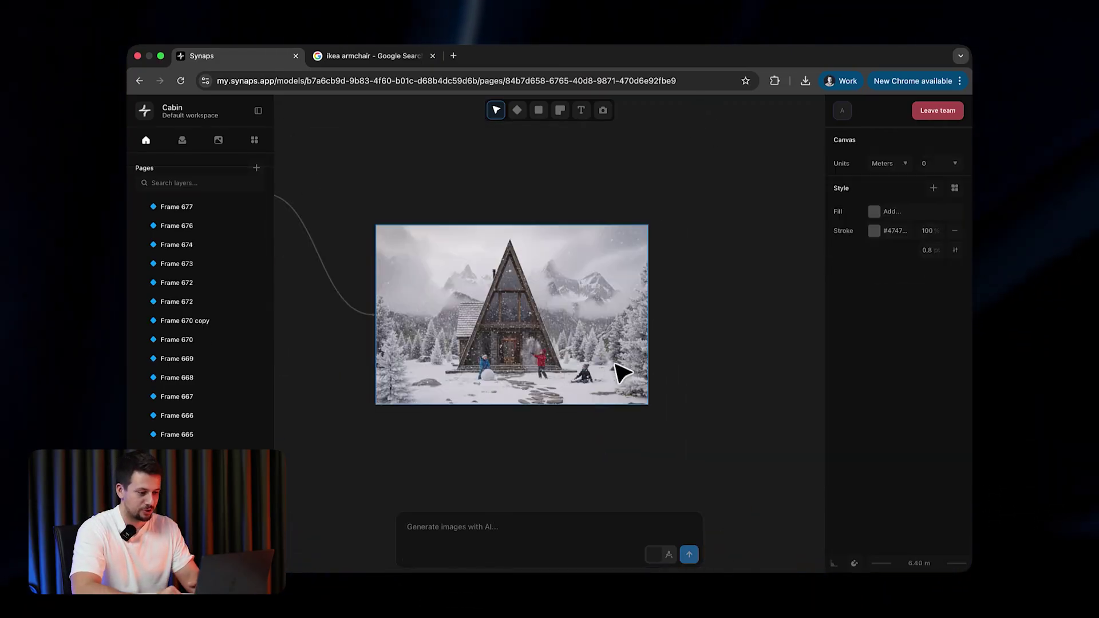
scroll(611, 364, "up", 5)
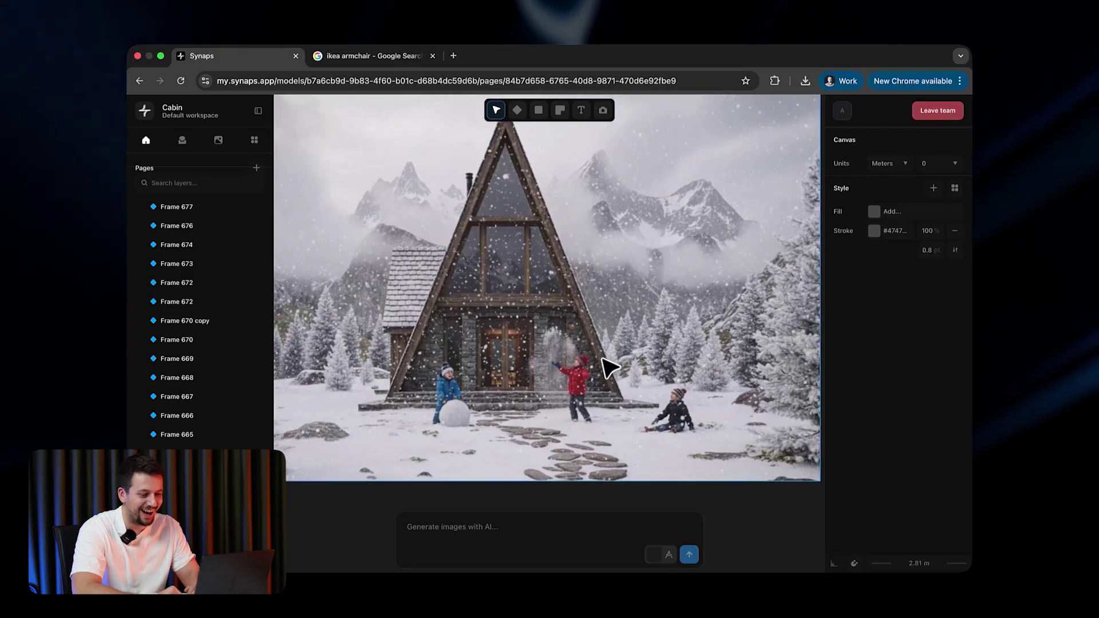
scroll(612, 366, "down", 8)
scroll(476, 310, "up", 3)
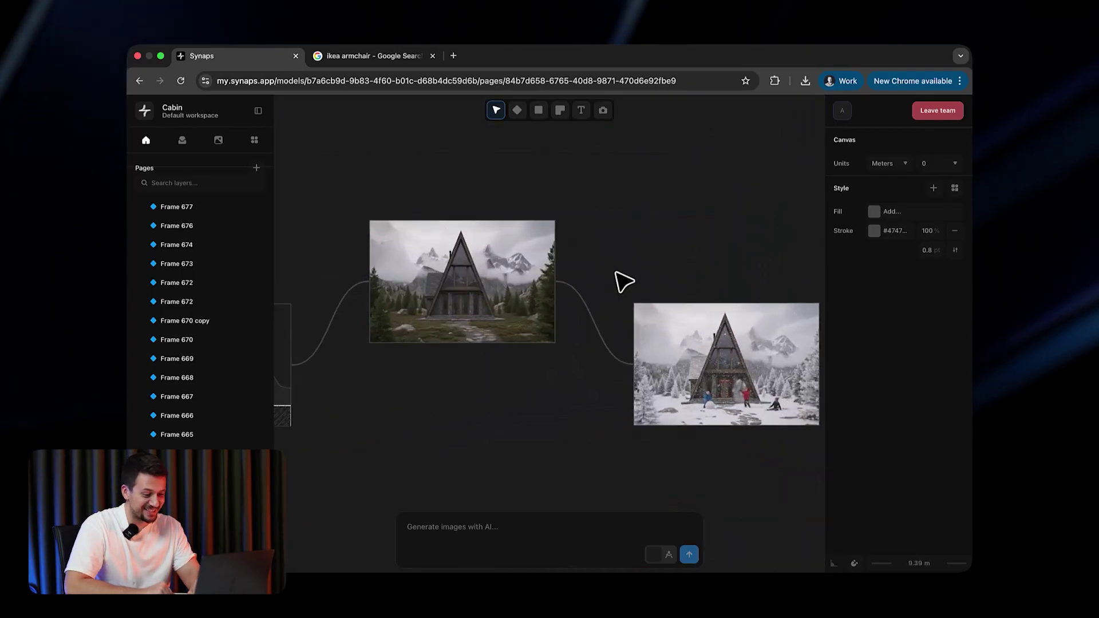
scroll(624, 281, "right", 3)
scroll(640, 338, "up", 2)
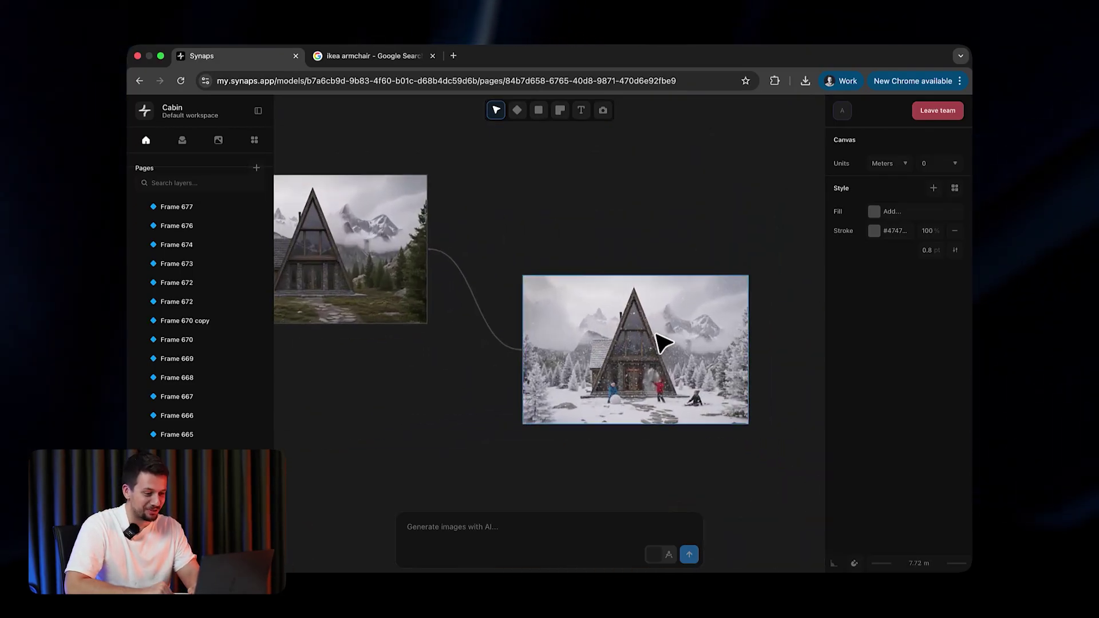
- Generate a variation of the snowy exterior render with the prompt "turn on interior warm lights"
scroll(662, 342, "up", 5)
scroll(657, 343, "right", 3)
scroll(657, 343, "down", 1)
left_click(573, 420)
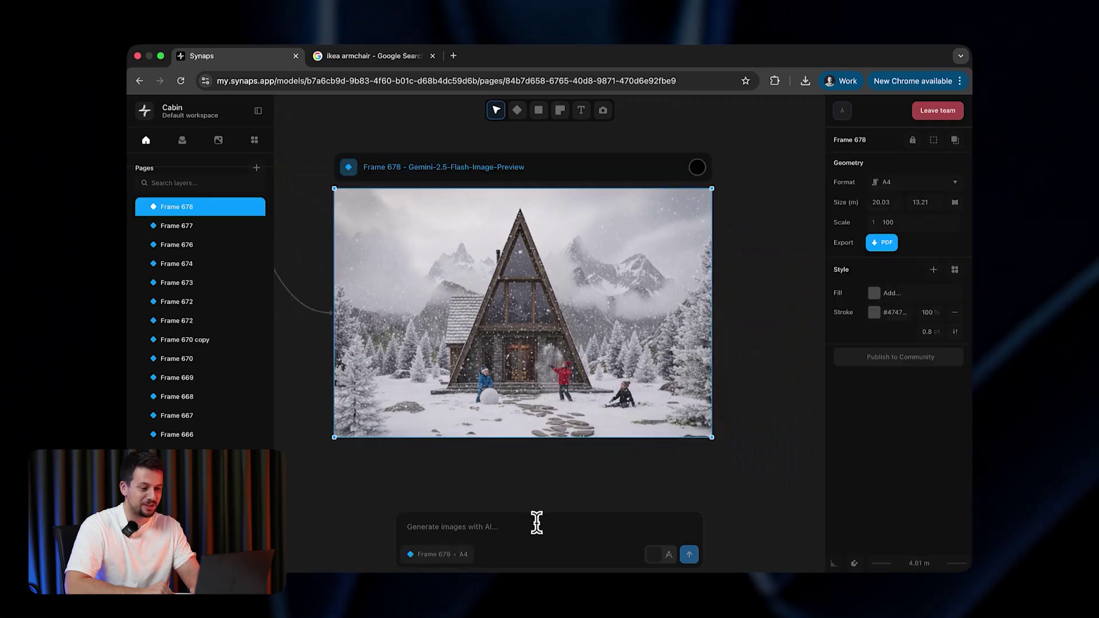
left_click(536, 522)
type("turn on interior warm lights")
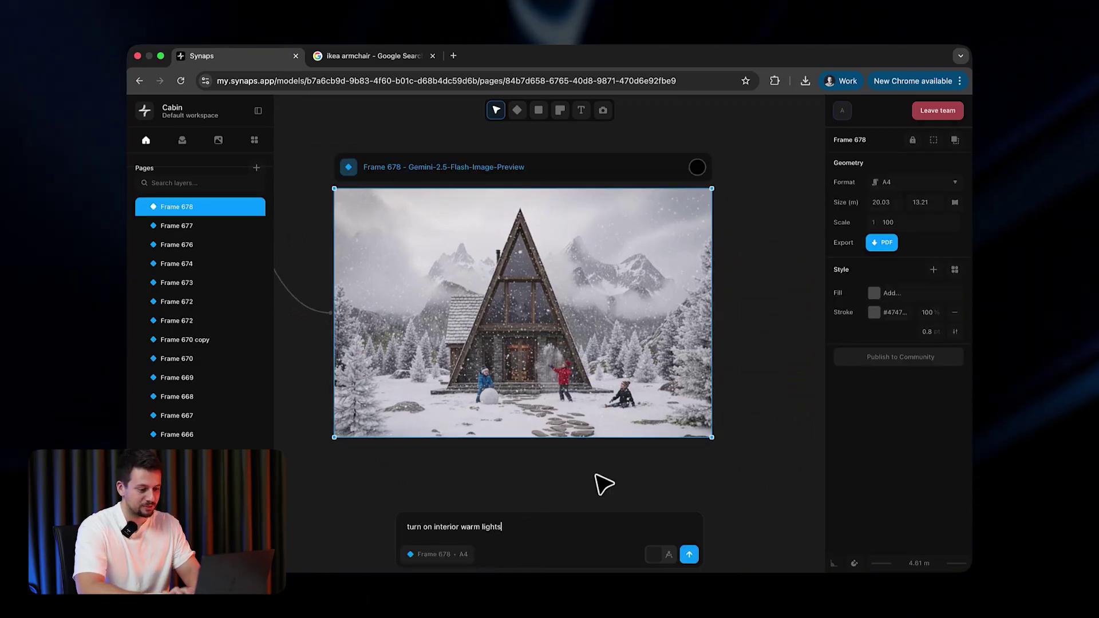
scroll(606, 484, "down", 1)
left_click(689, 554)
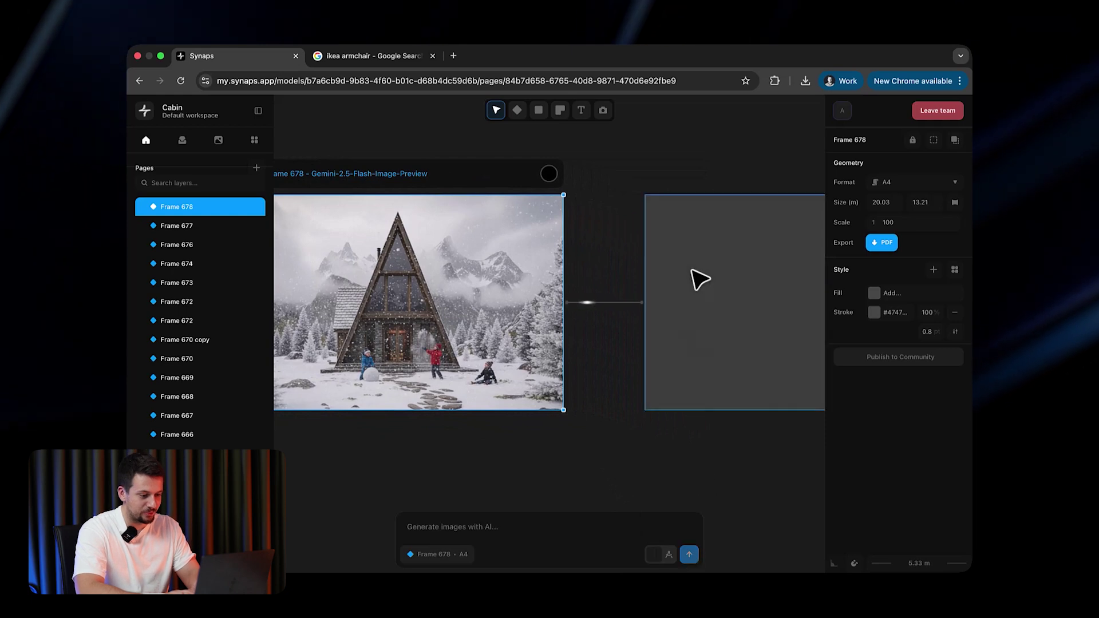
- Move the new variation's frame lower and to the right of the snowy render, and deselect it
left_click_drag(707, 238, 721, 356)
left_click(662, 314)
scroll(662, 315, "left", 3)
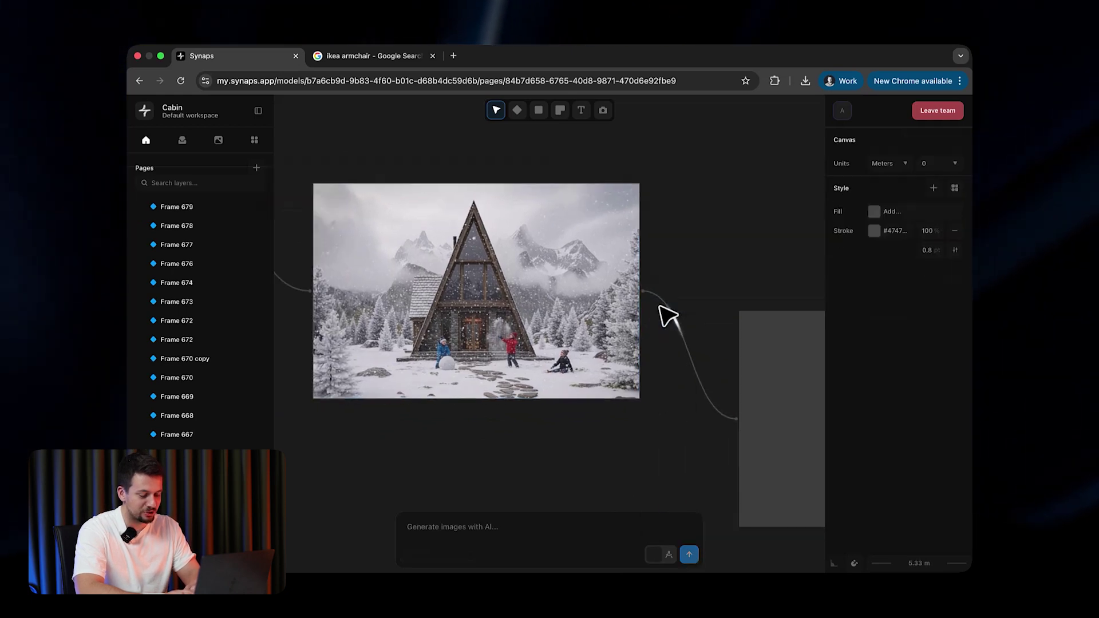
- Inspect the snowy exterior render with warm interior lights up close, checking the windows and the playing kids
scroll(758, 215, "right", 2)
scroll(745, 216, "right", 2)
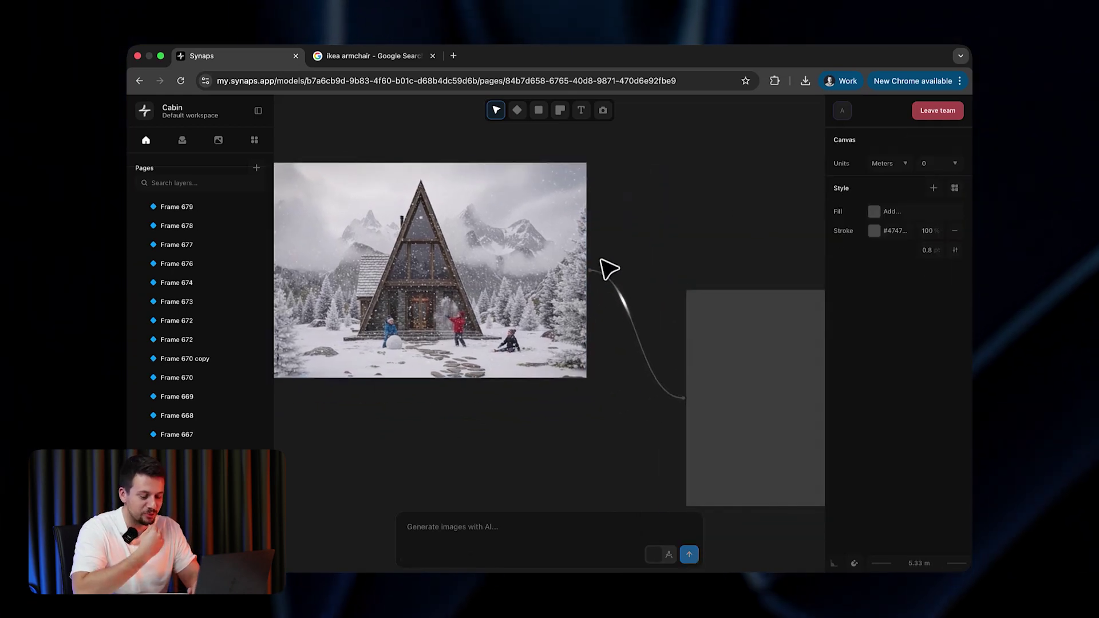
scroll(726, 179, "right", 3)
right_click(719, 185)
scroll(613, 290, "up", 5, "ctrl")
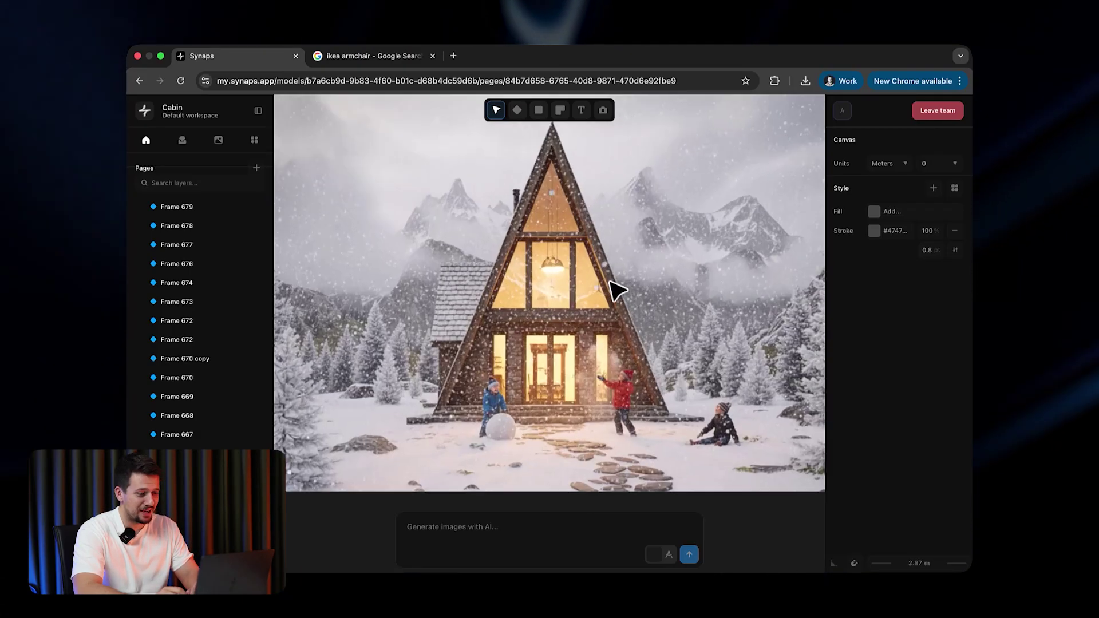
scroll(618, 290, "down", 5, "ctrl")
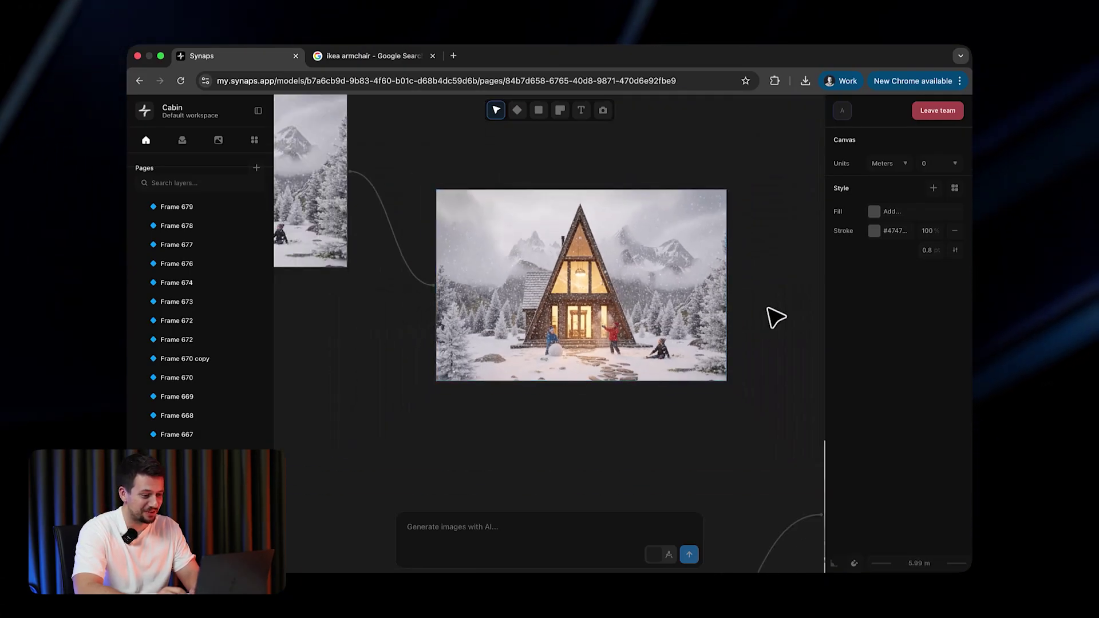
- Review the full canvas of exterior and interior render branches, tracing the interior chain back to its source floor plan
scroll(555, 484, "down", 10, "ctrl")
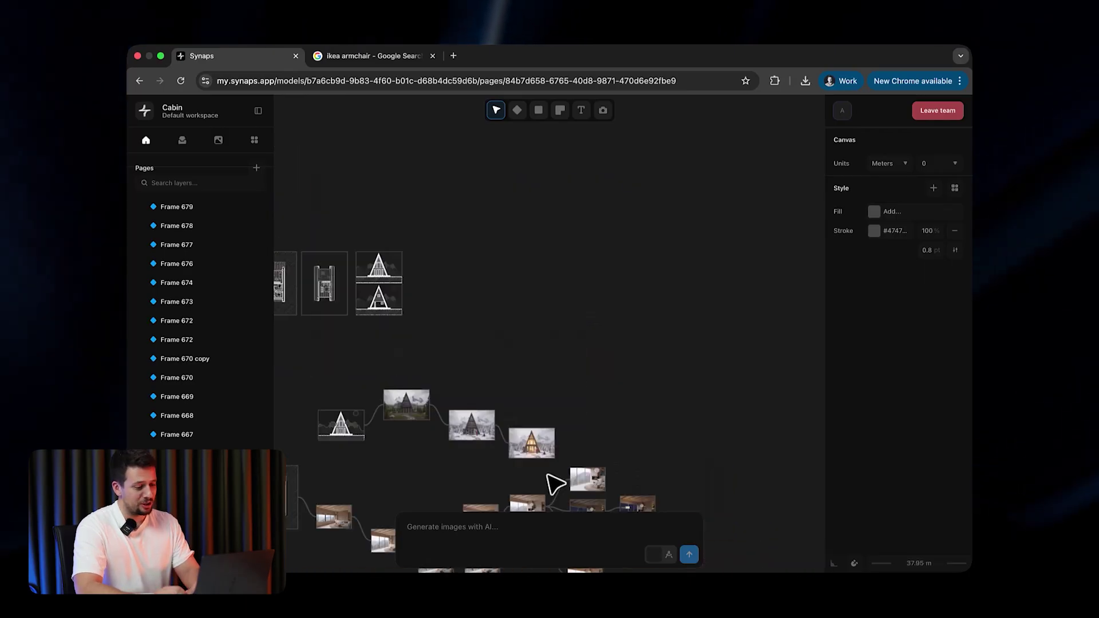
scroll(527, 447, "down", 5)
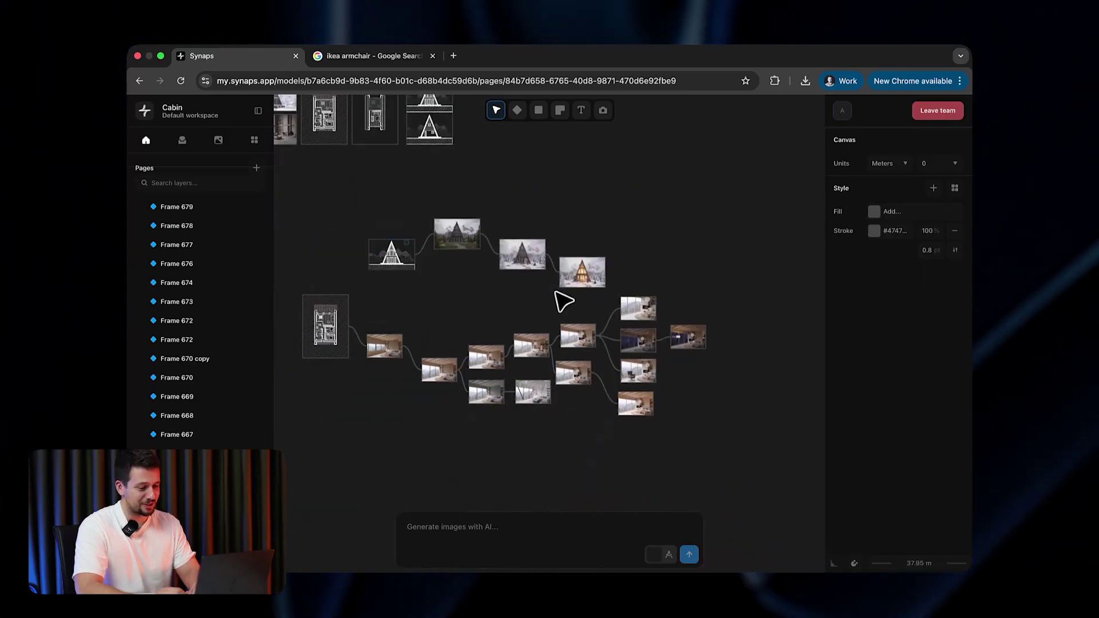
scroll(598, 441, "up", 3, "ctrl")
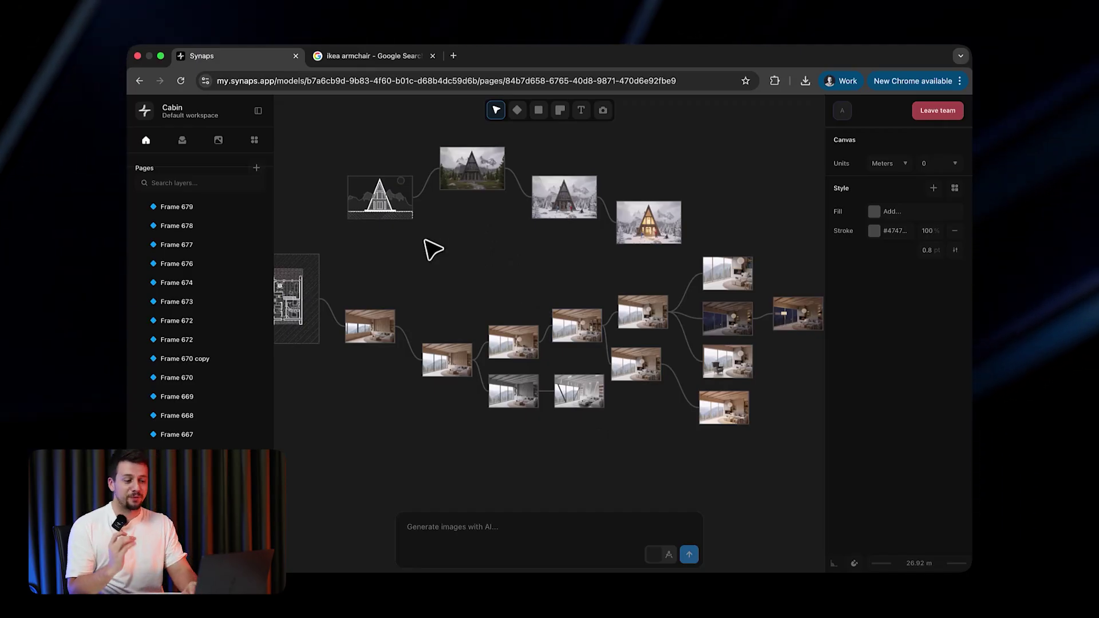
scroll(446, 257, "left", 5)
scroll(538, 348, "up", 5, "ctrl")
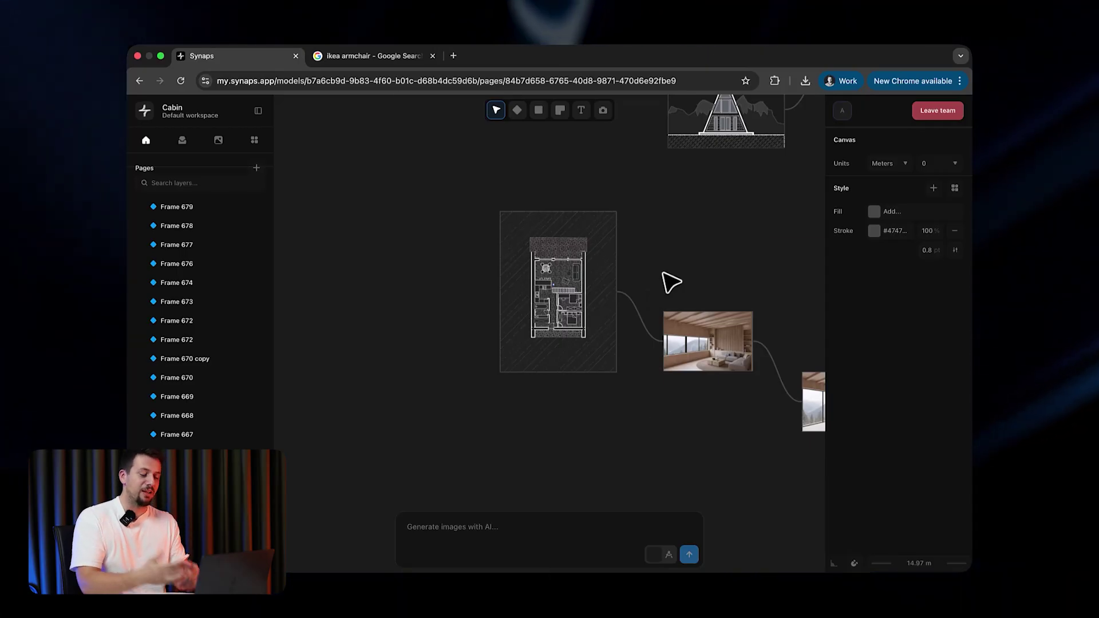
scroll(664, 349, "down", 3, "ctrl")
scroll(681, 469, "down", 3)
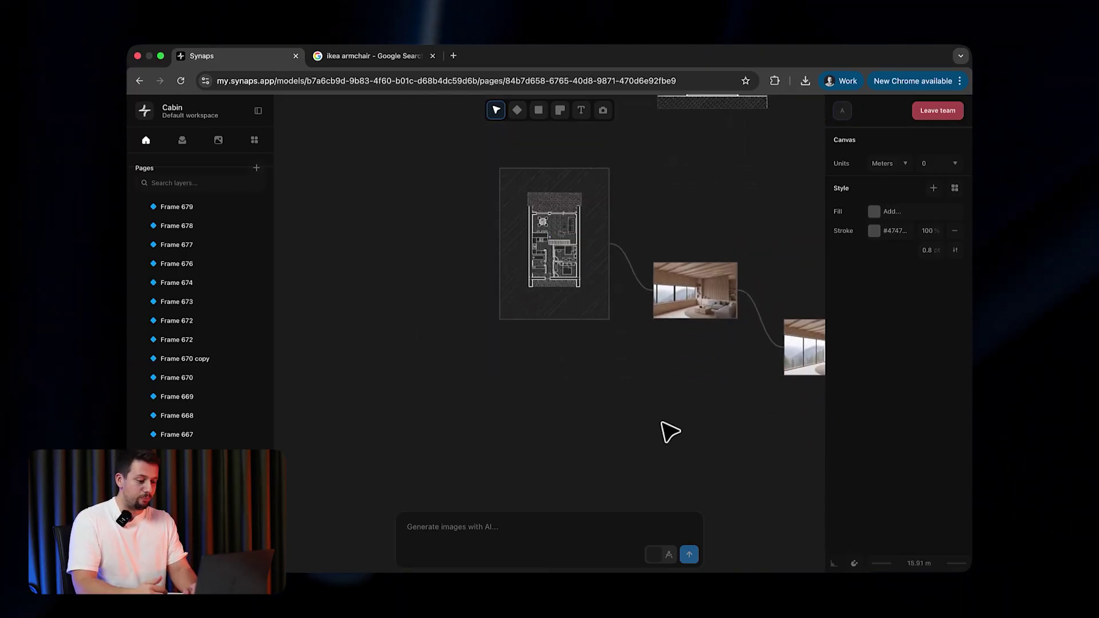
- Switch the AI prompt from image generation to floor plan generation and bring the empty area below the cabin plan into view
scroll(675, 435, "up", 2, "ctrl")
left_click(667, 555)
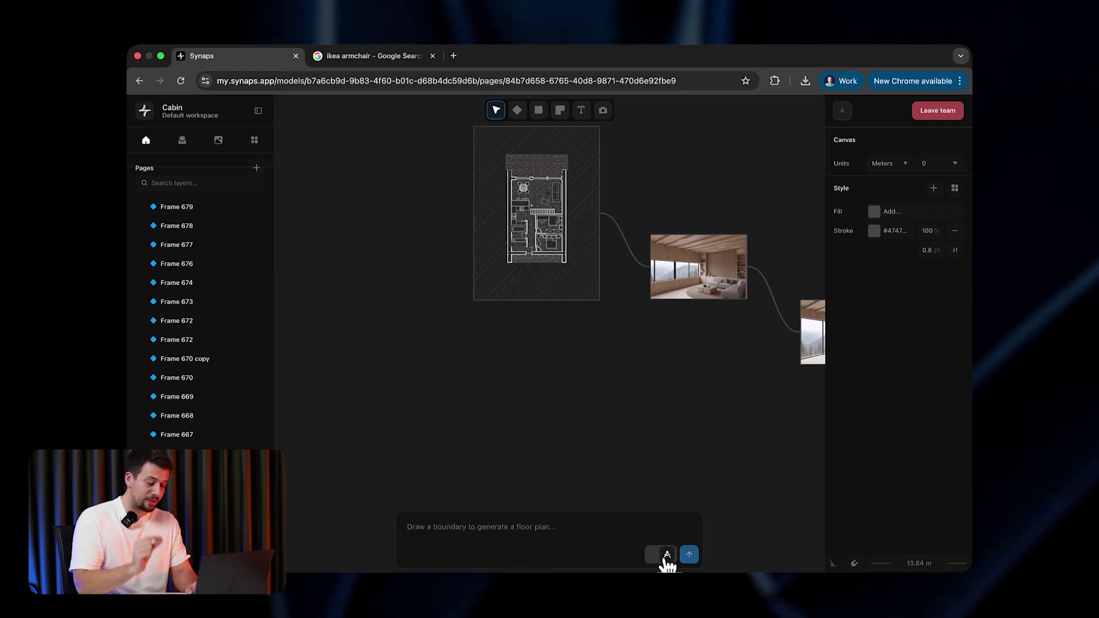
left_click(667, 556)
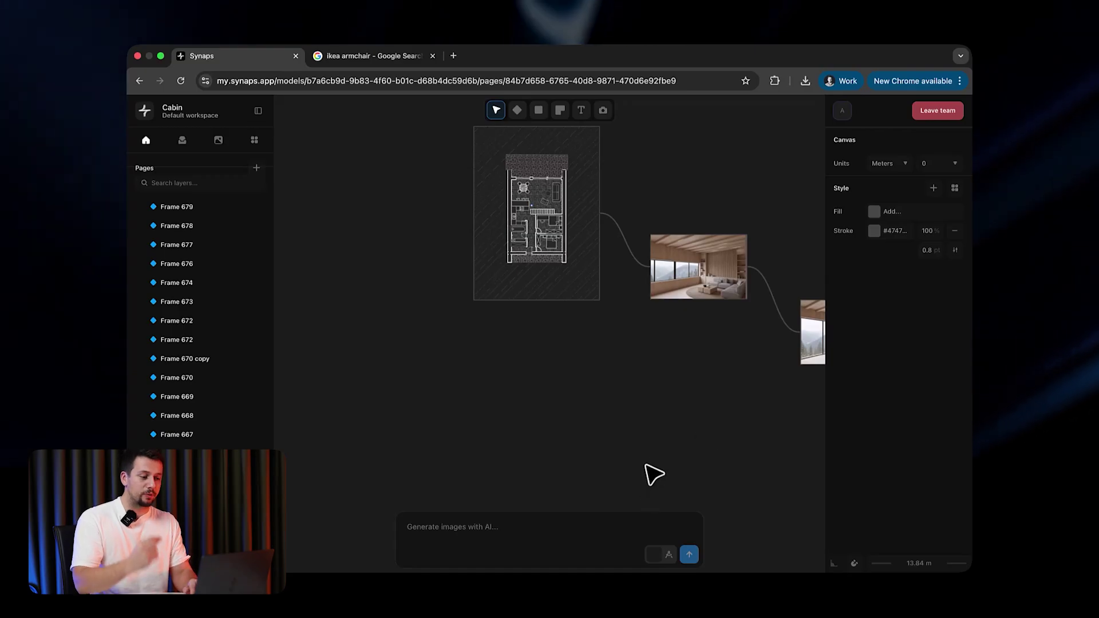
scroll(647, 466, "right", 3)
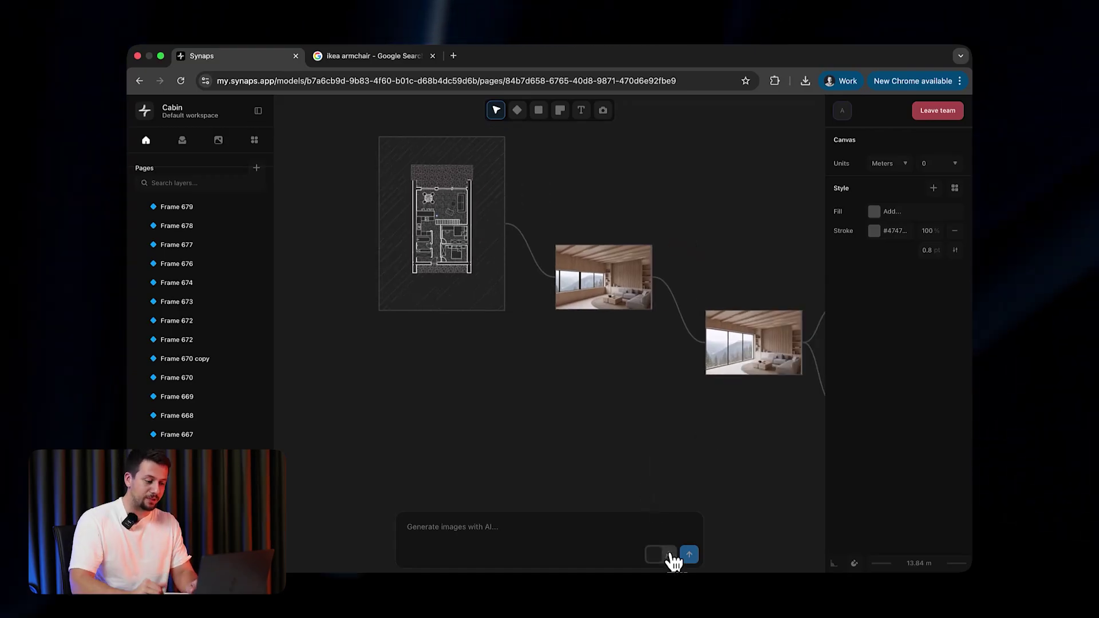
scroll(438, 362, "up", 3)
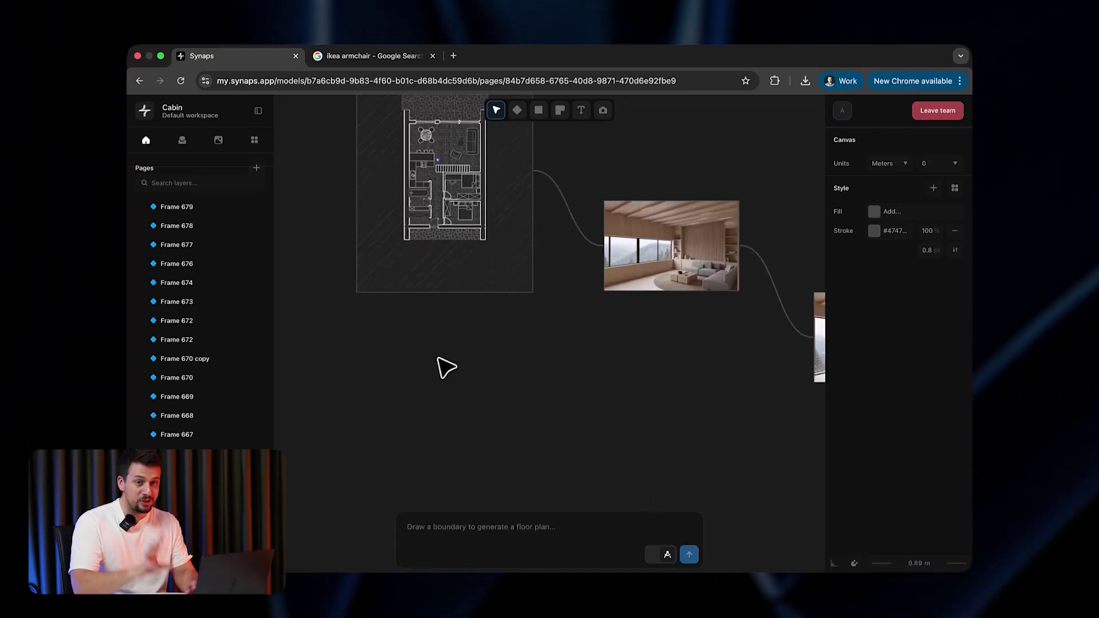
scroll(448, 372, "left", 3)
scroll(448, 372, "down", 2)
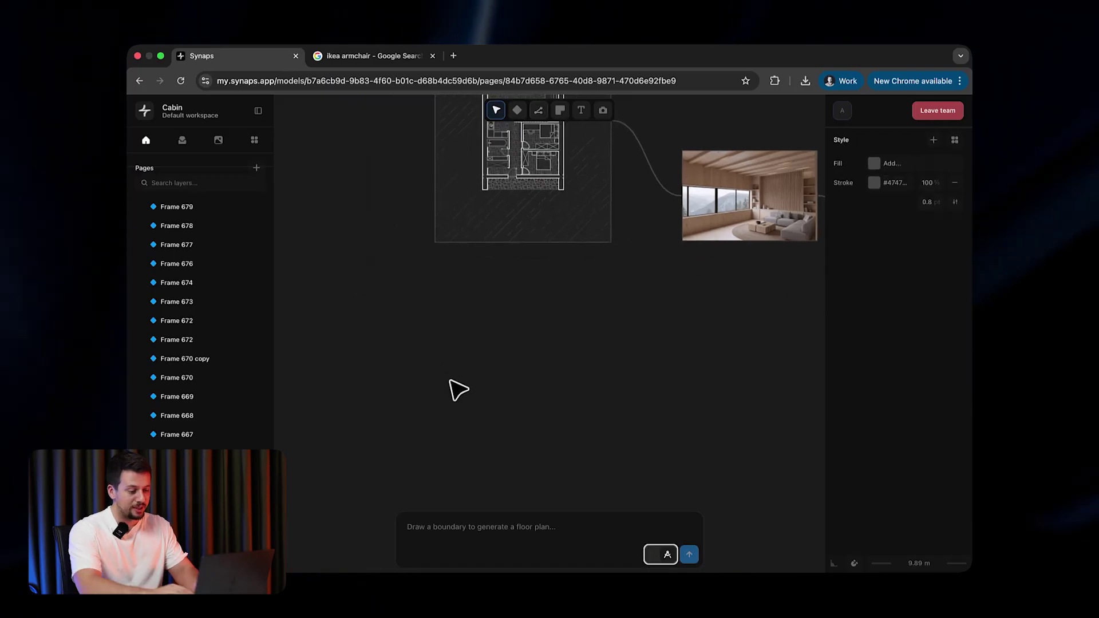
- Draw a closed, irregular four-sided polyline boundary with a perimeter of about 73 m below the cabin floor plan
key("p")
left_click(453, 370)
left_click(634, 476)
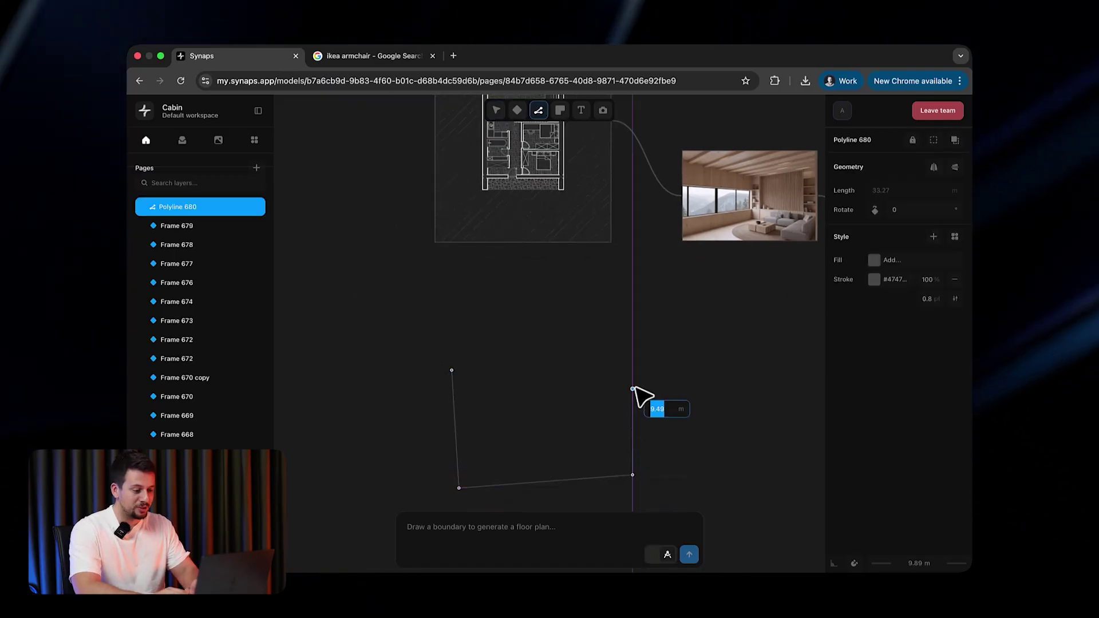
left_click(640, 320)
left_click(452, 369)
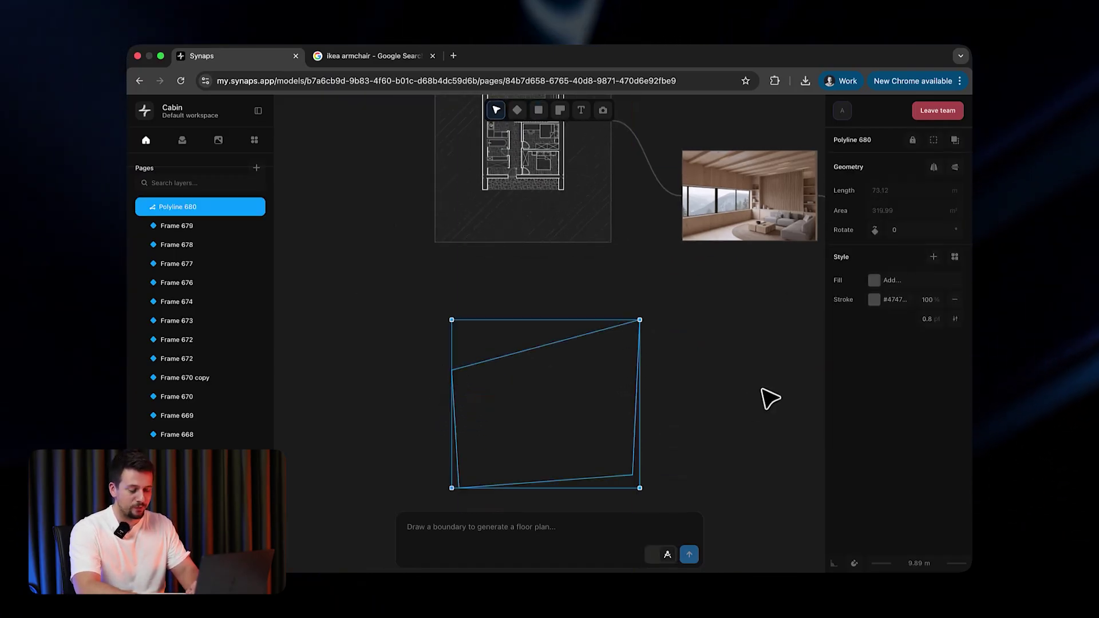
- Draw a rectangular boundary about 26.5 m wide and 16.8 m high to the right of the irregular polyline
scroll(767, 397, "right", 3)
scroll(768, 397, "down", 2)
key("r")
left_click(485, 340)
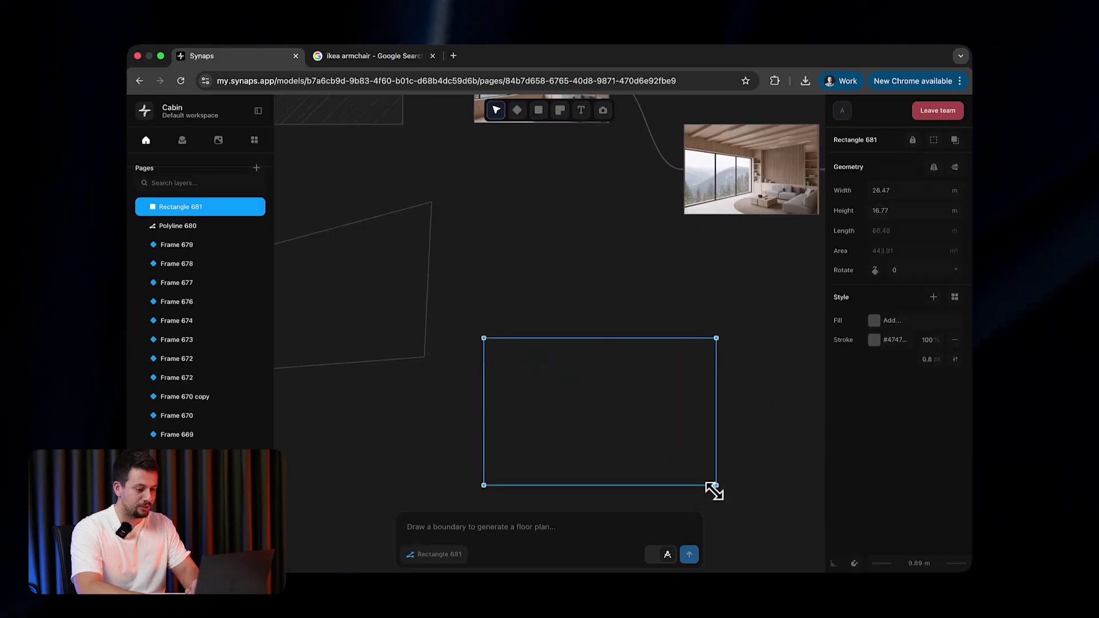